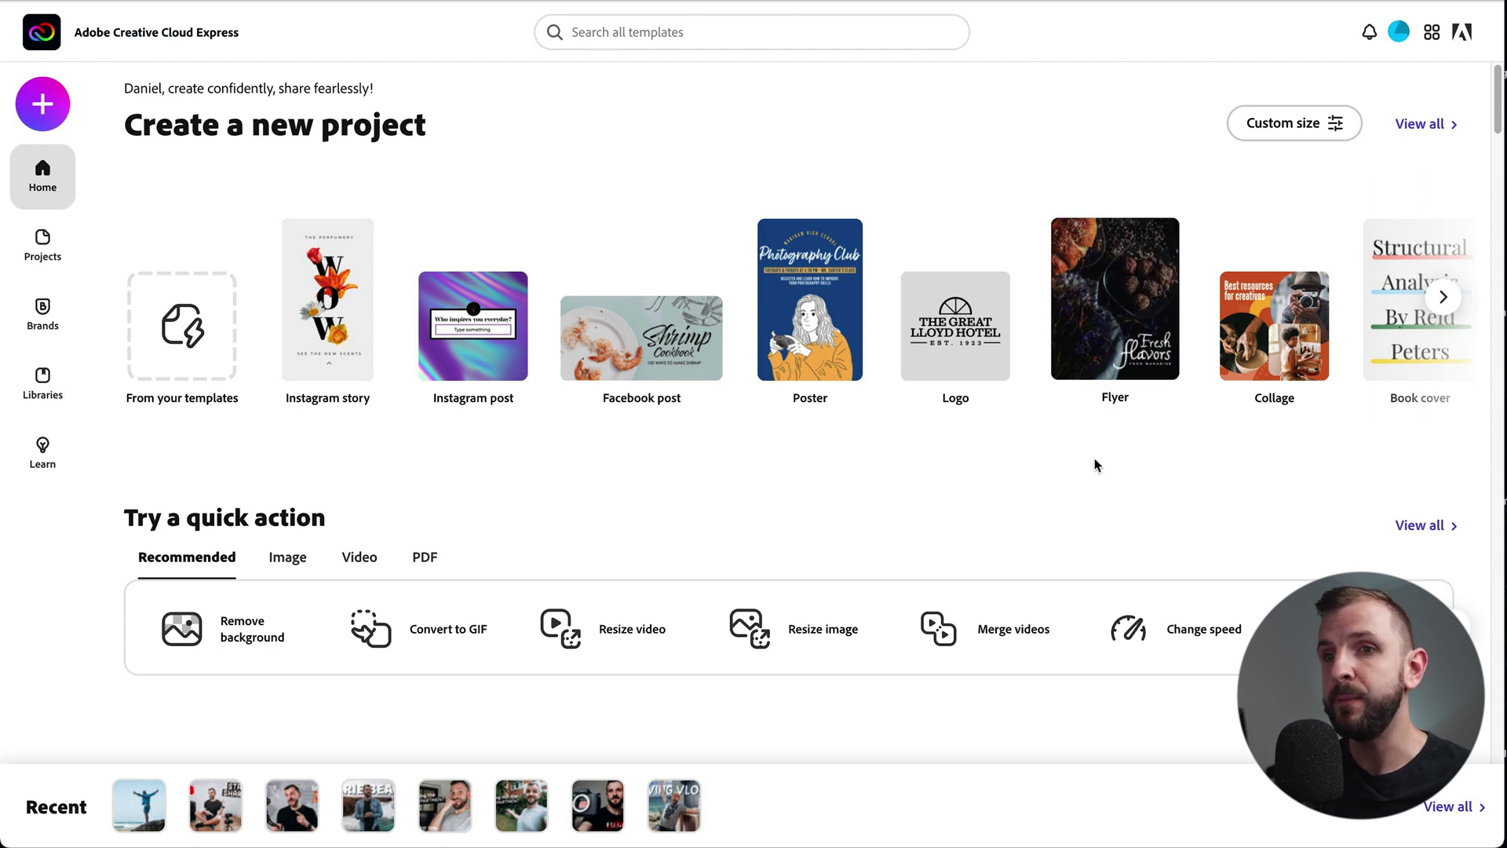
# Step: Browse the home page's template categories, including Instagram stories and posts, trending backgrounds, posters and logos
pyautogui.scroll(-6, 1080, 469)
pyautogui.scroll(-5, 1049, 515)
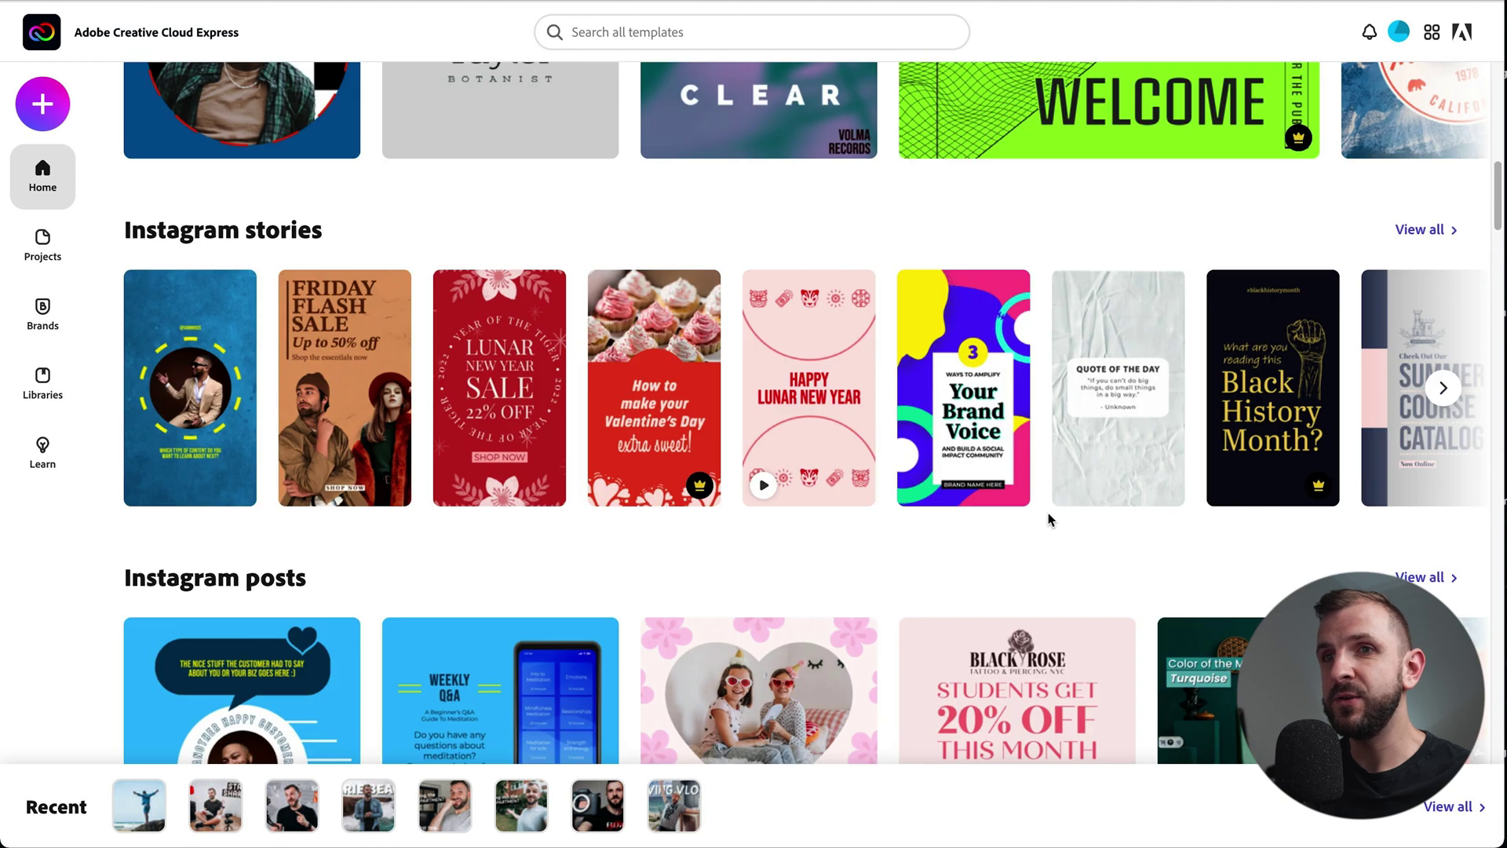
pyautogui.scroll(-3, 1046, 524)
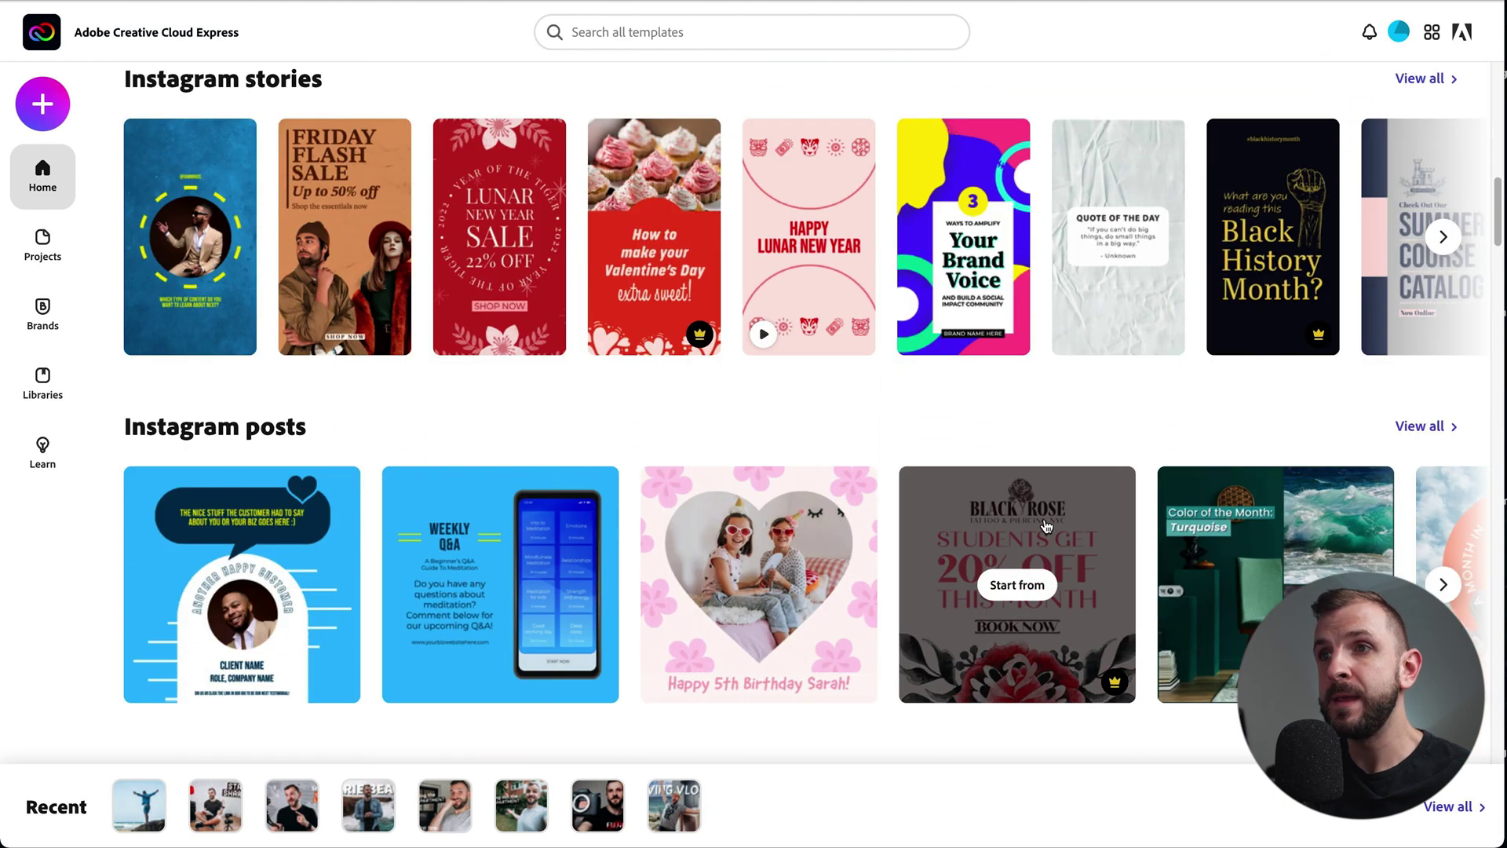
pyautogui.scroll(-1, 1047, 526)
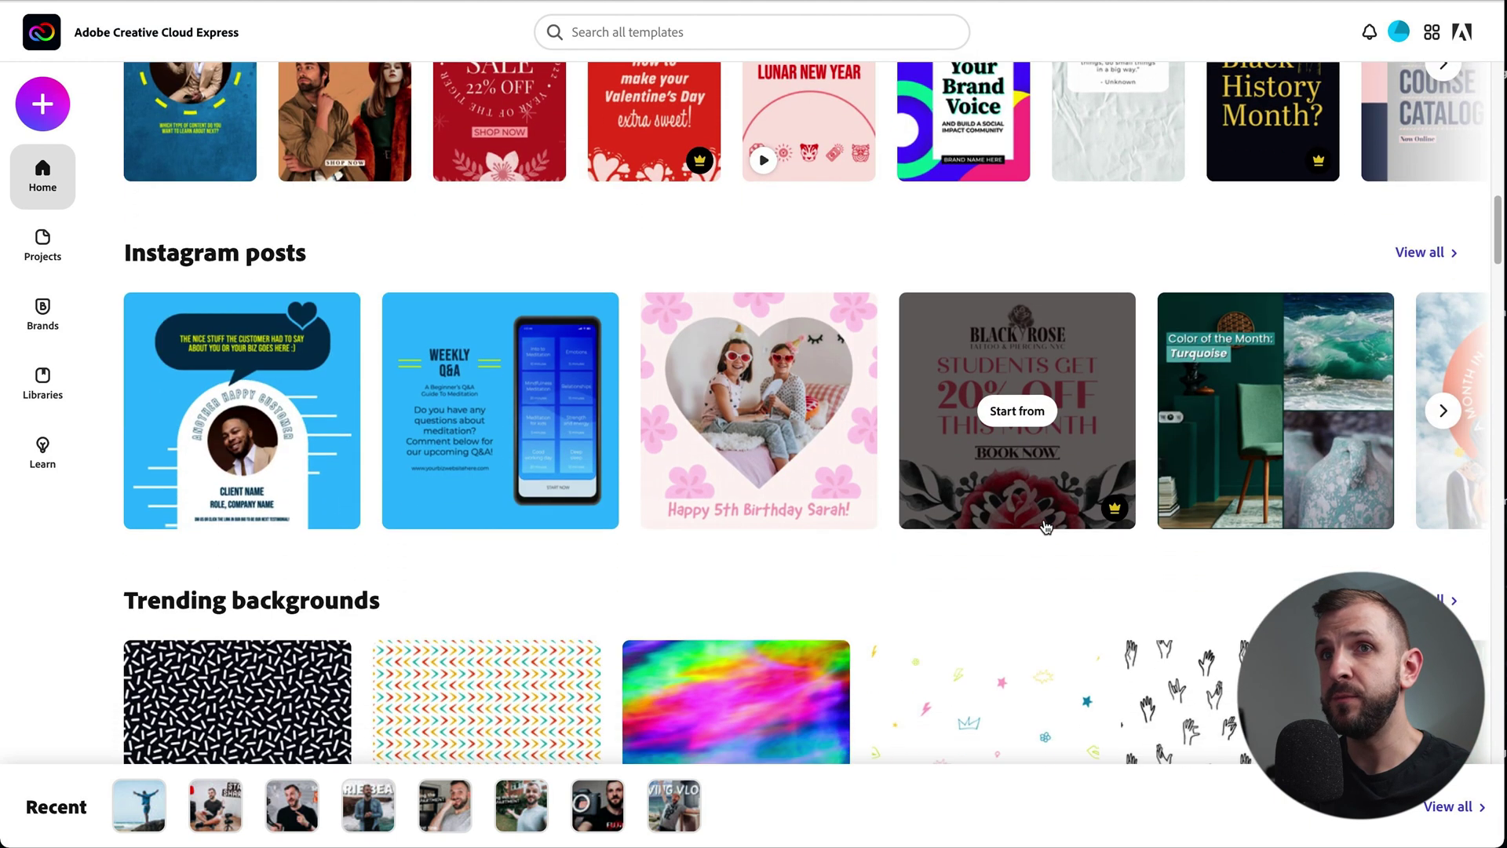
pyautogui.scroll(-4, 1046, 526)
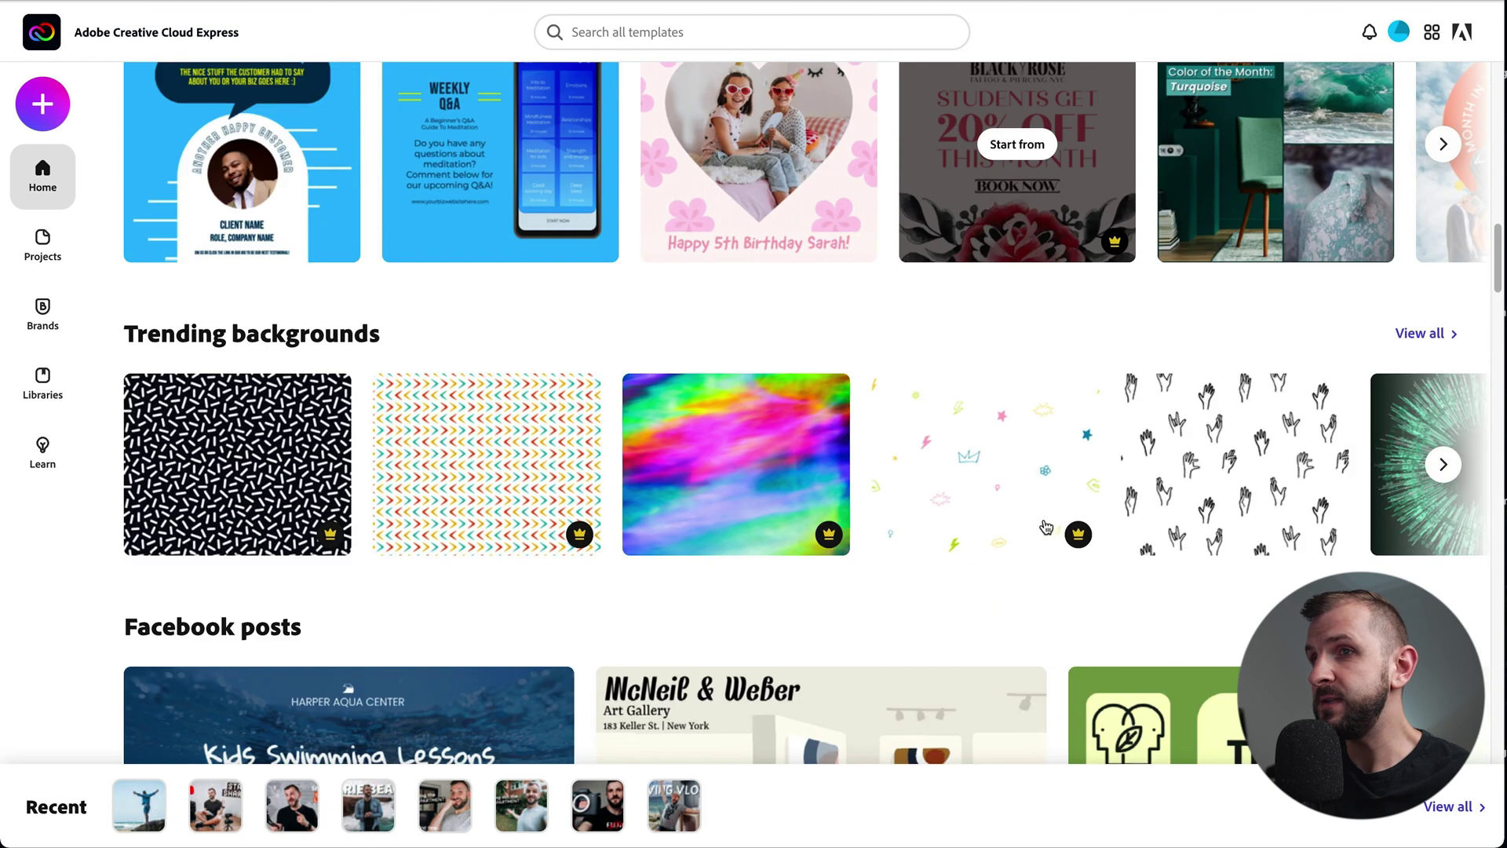
pyautogui.scroll(-1, 1044, 518)
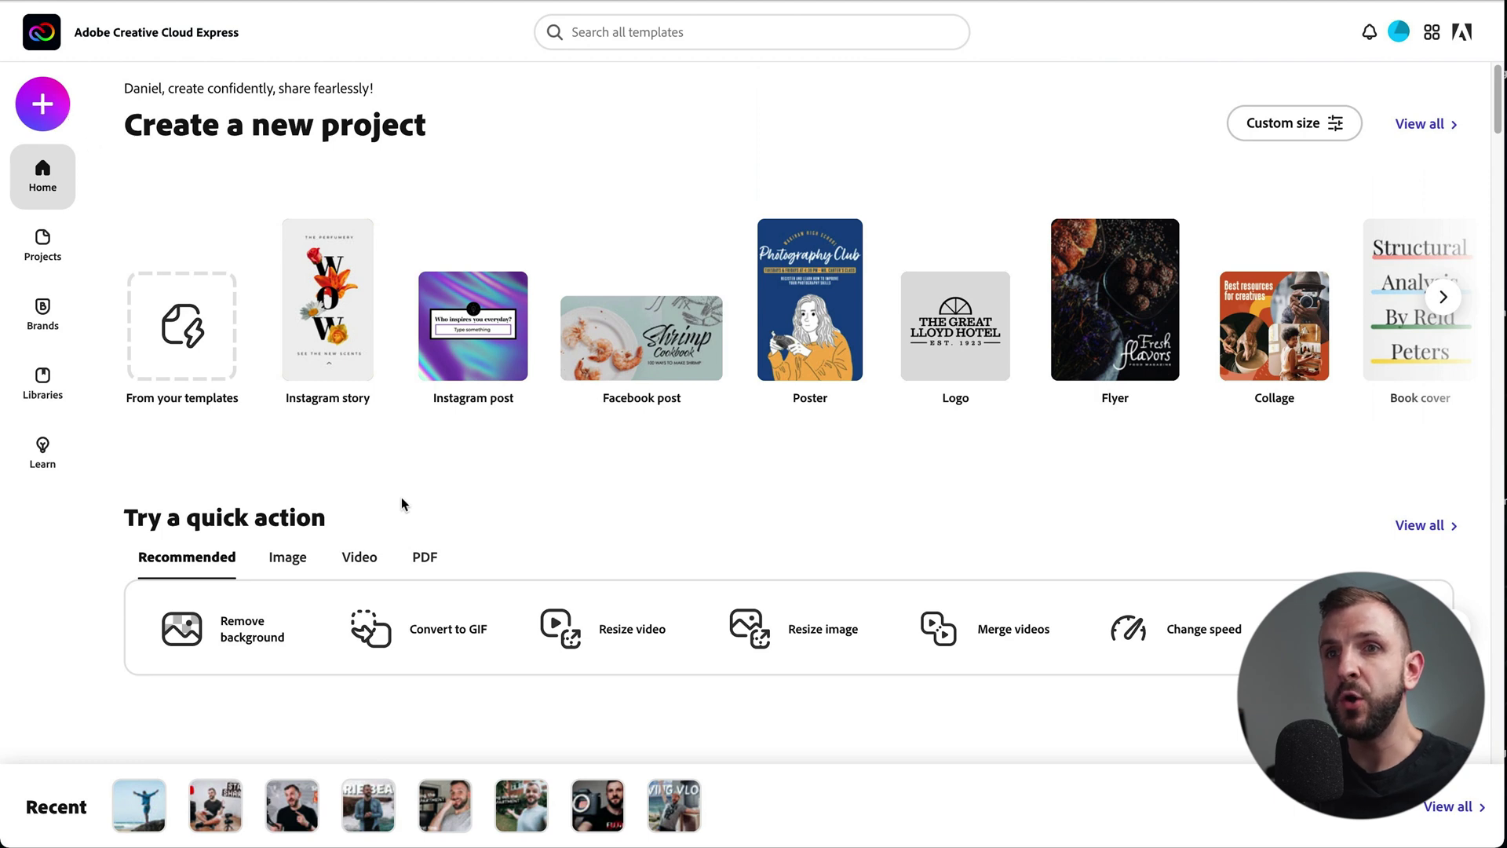
pyautogui.scroll(-20, 402, 500)
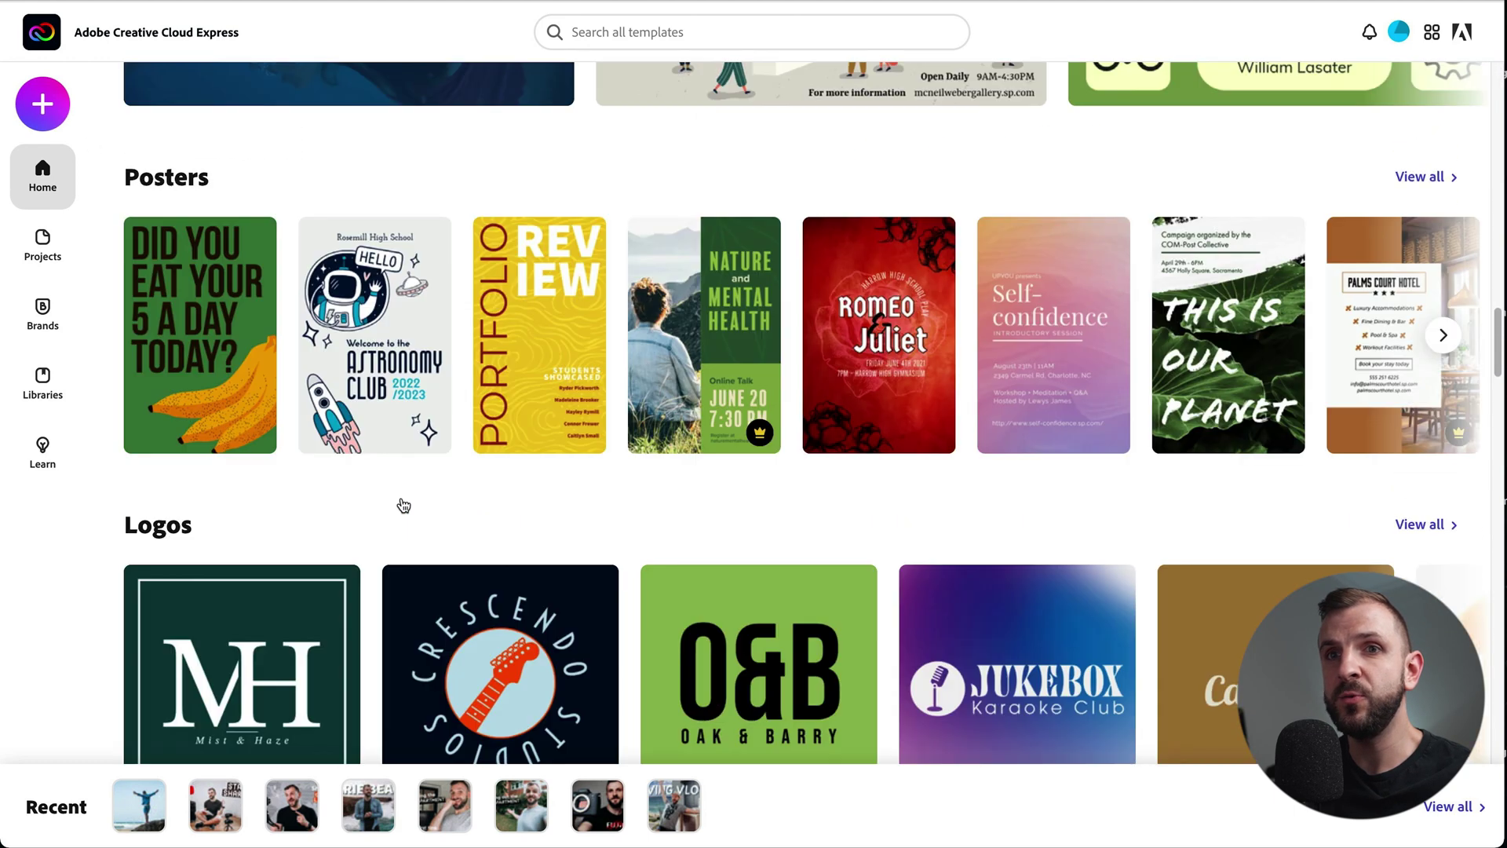
pyautogui.scroll(-5, 403, 504)
pyautogui.scroll(20, 398, 508)
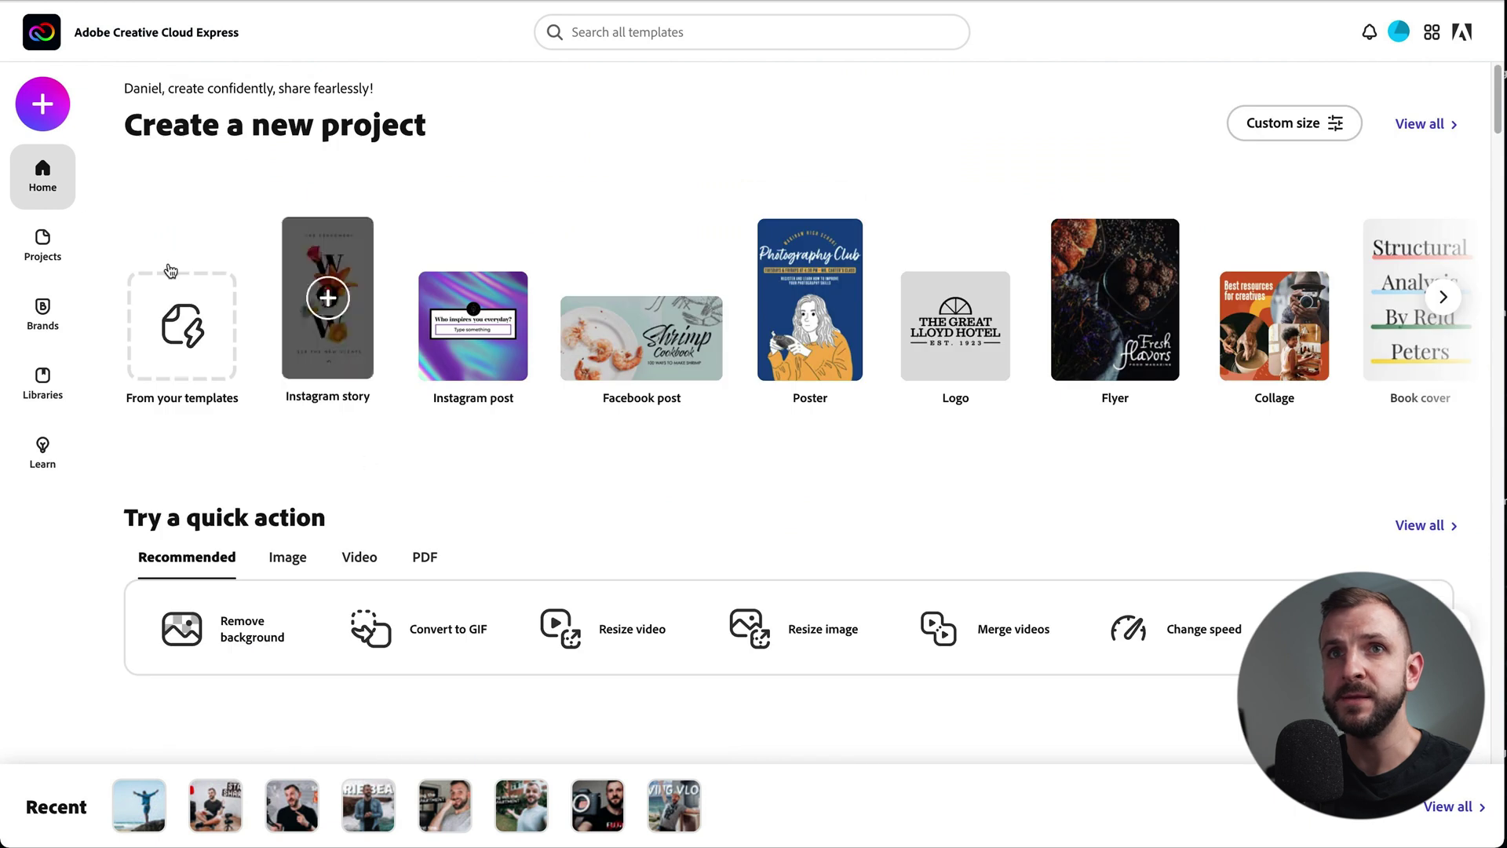
# Step: Open the YouTube thumbnails category from the full template list and look through its topic sections
pyautogui.click(62, 103)
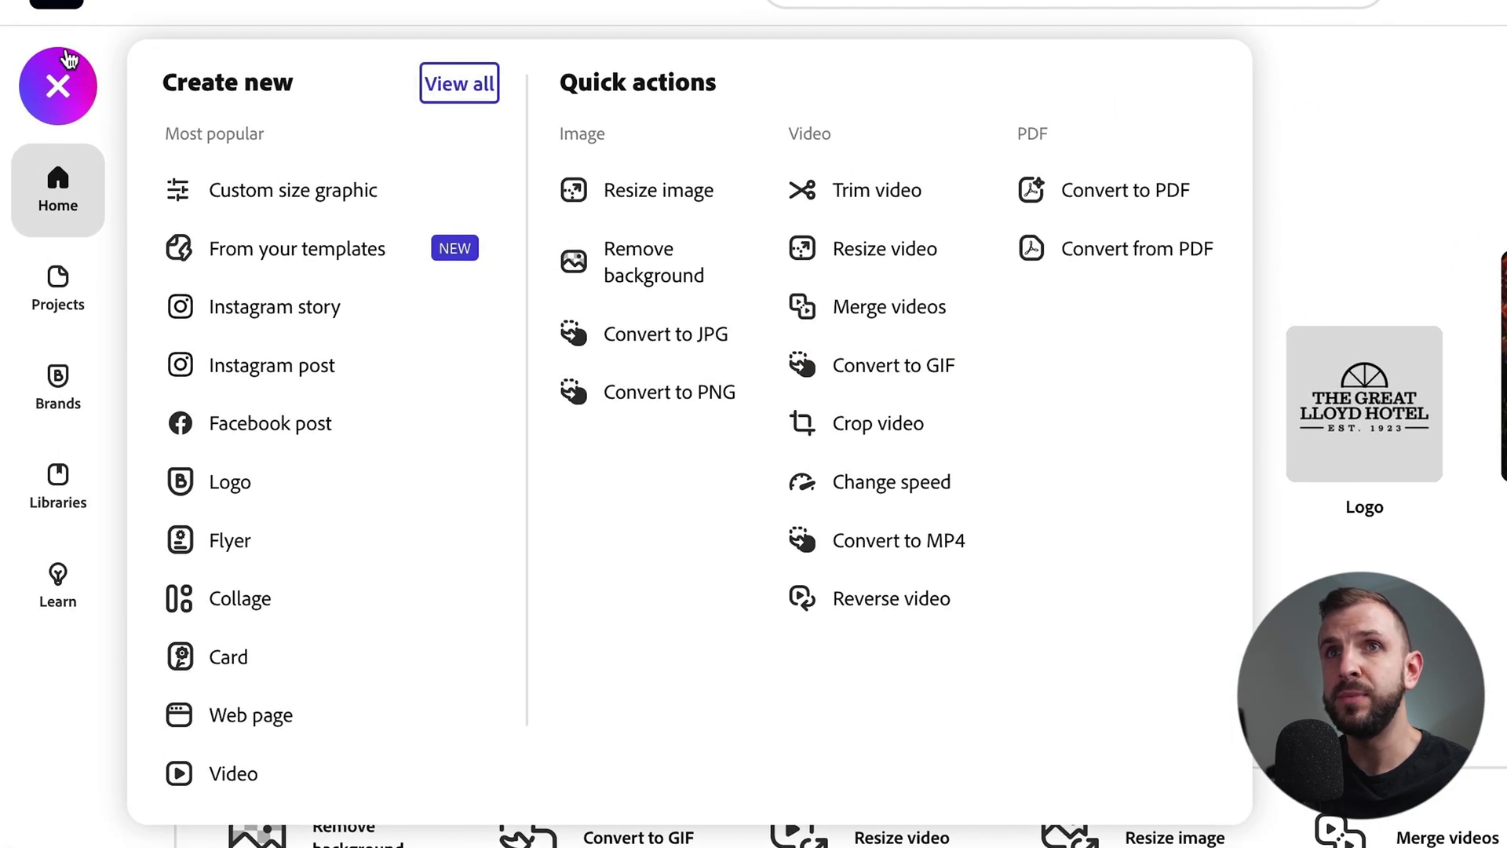
pyautogui.click(469, 100)
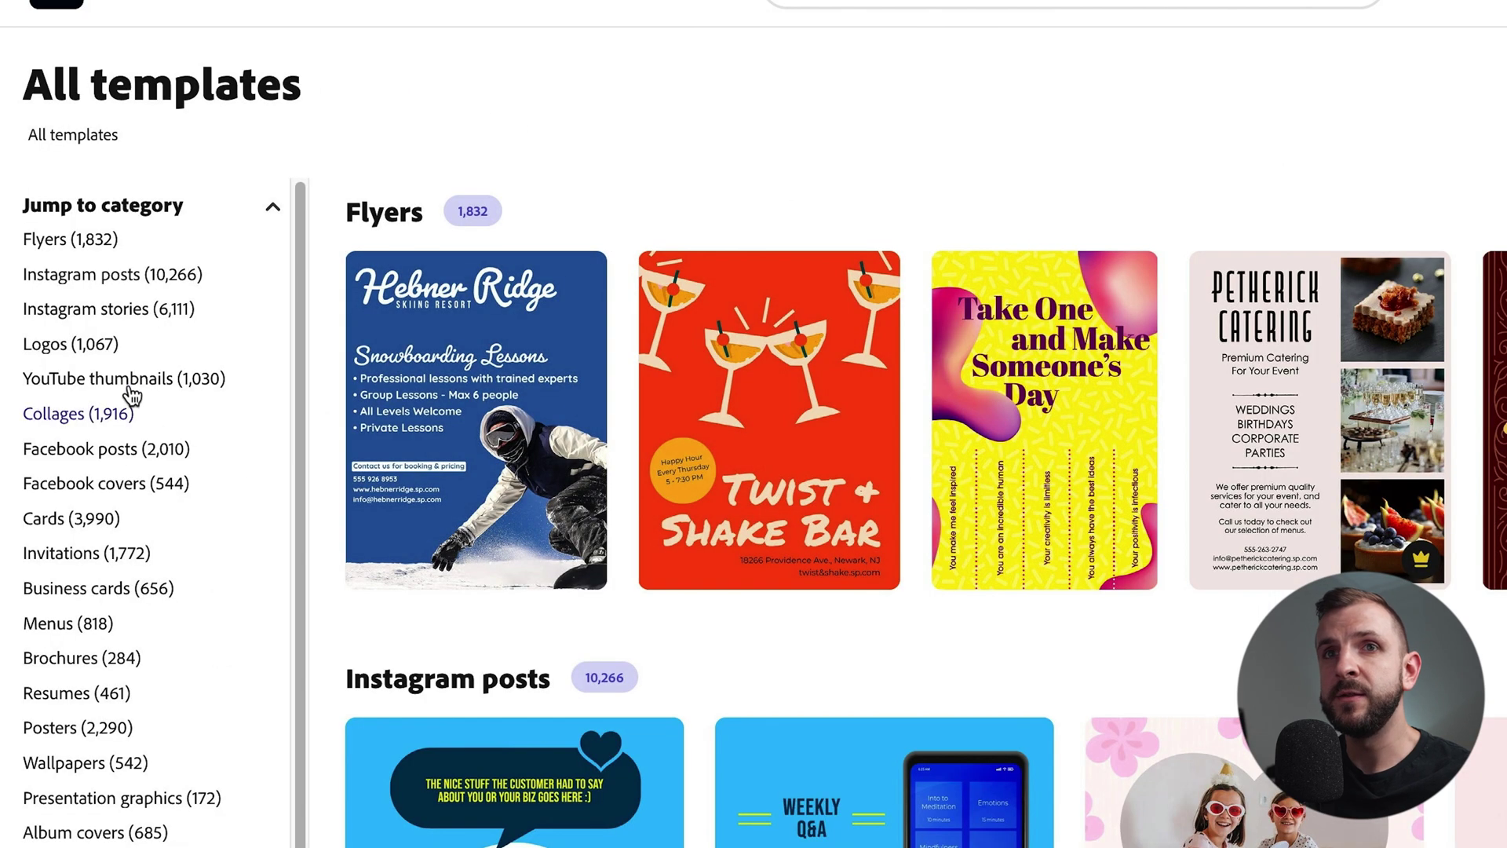
pyautogui.click(126, 380)
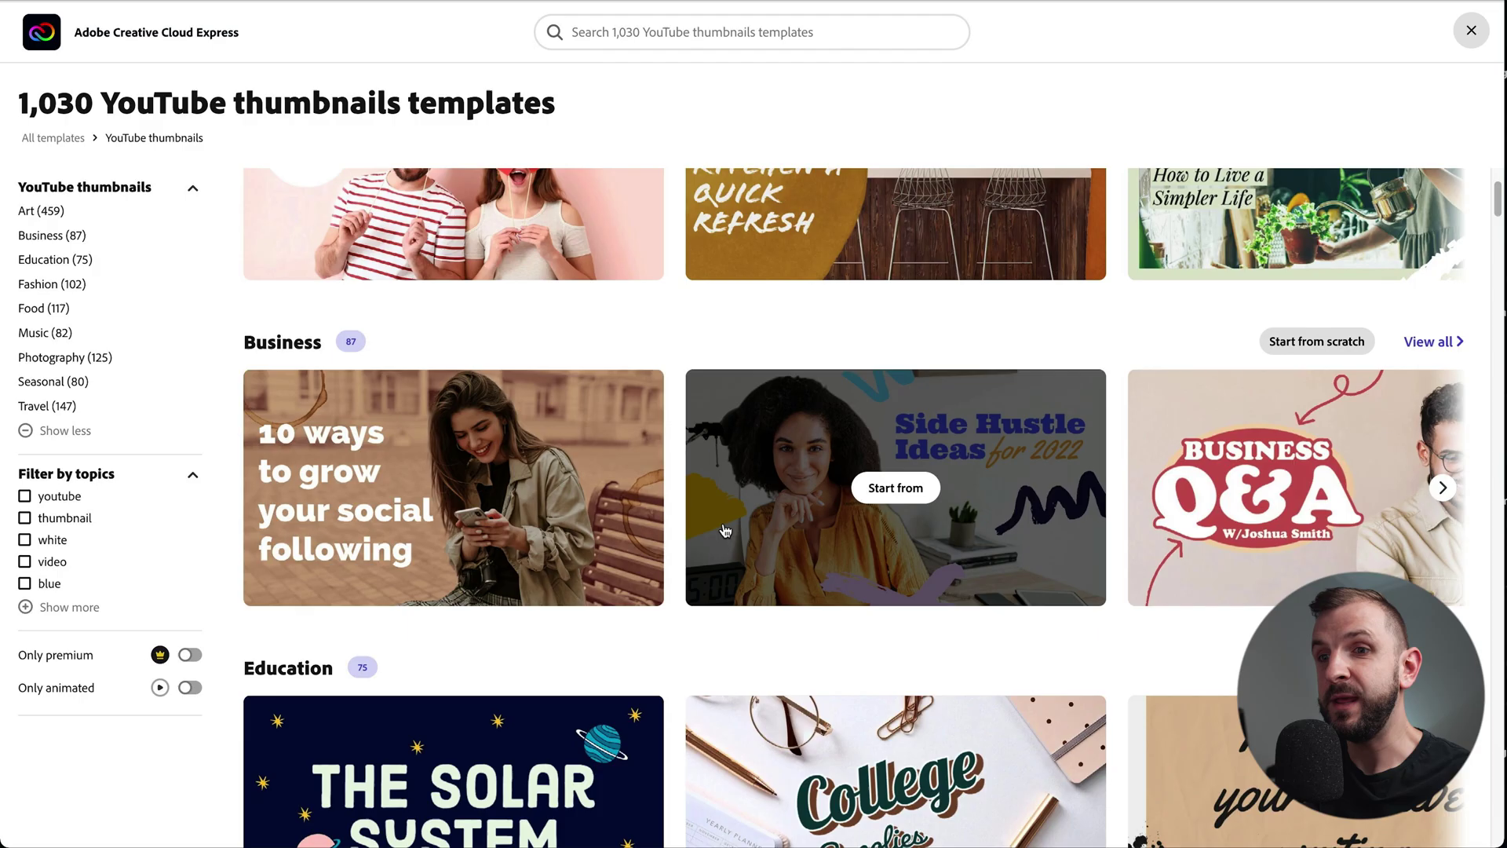
pyautogui.scroll(-2, 723, 534)
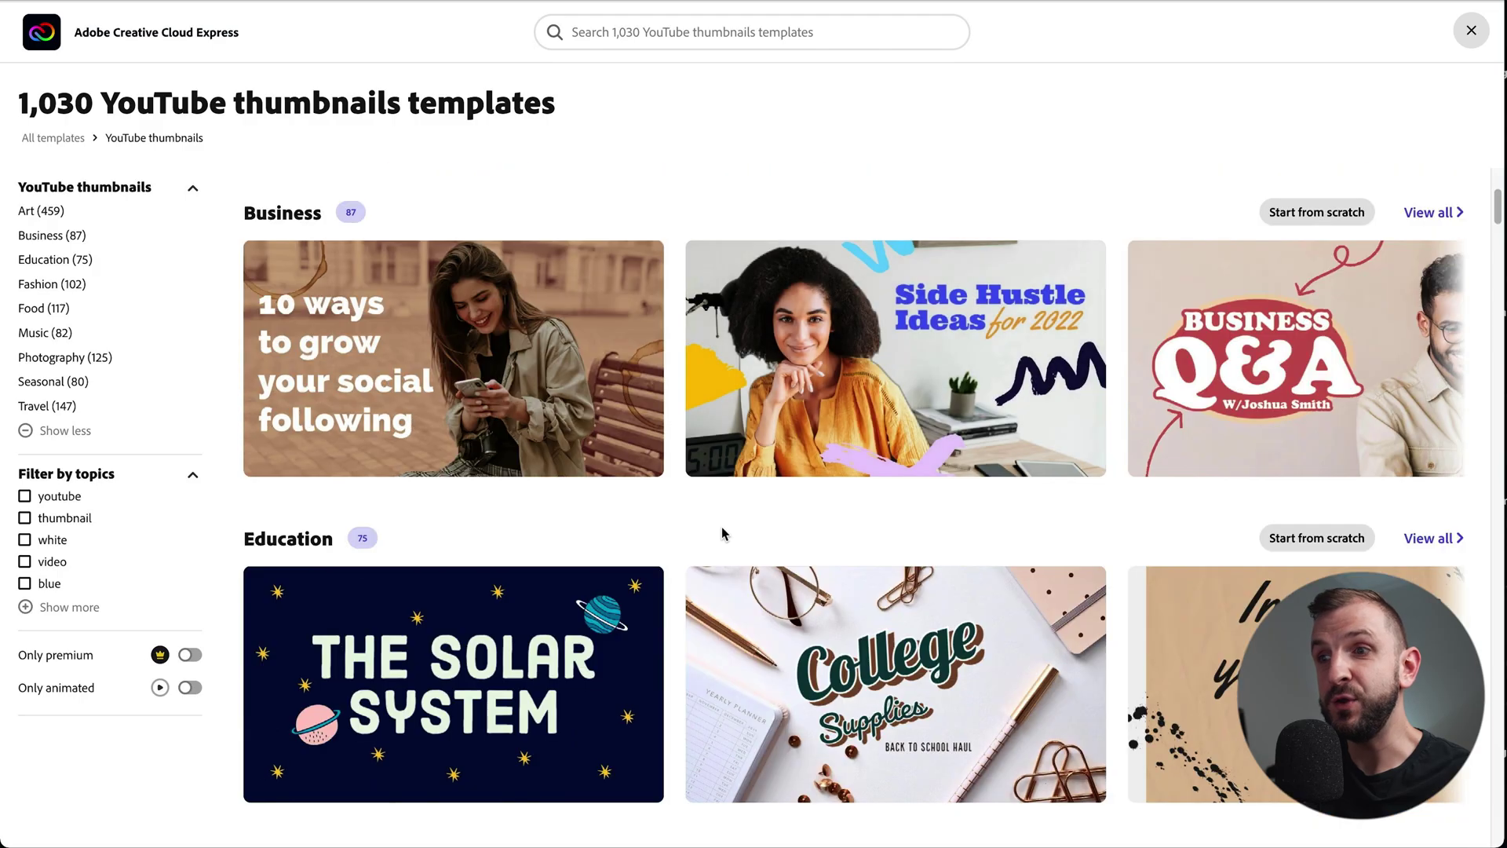
pyautogui.scroll(-3, 723, 538)
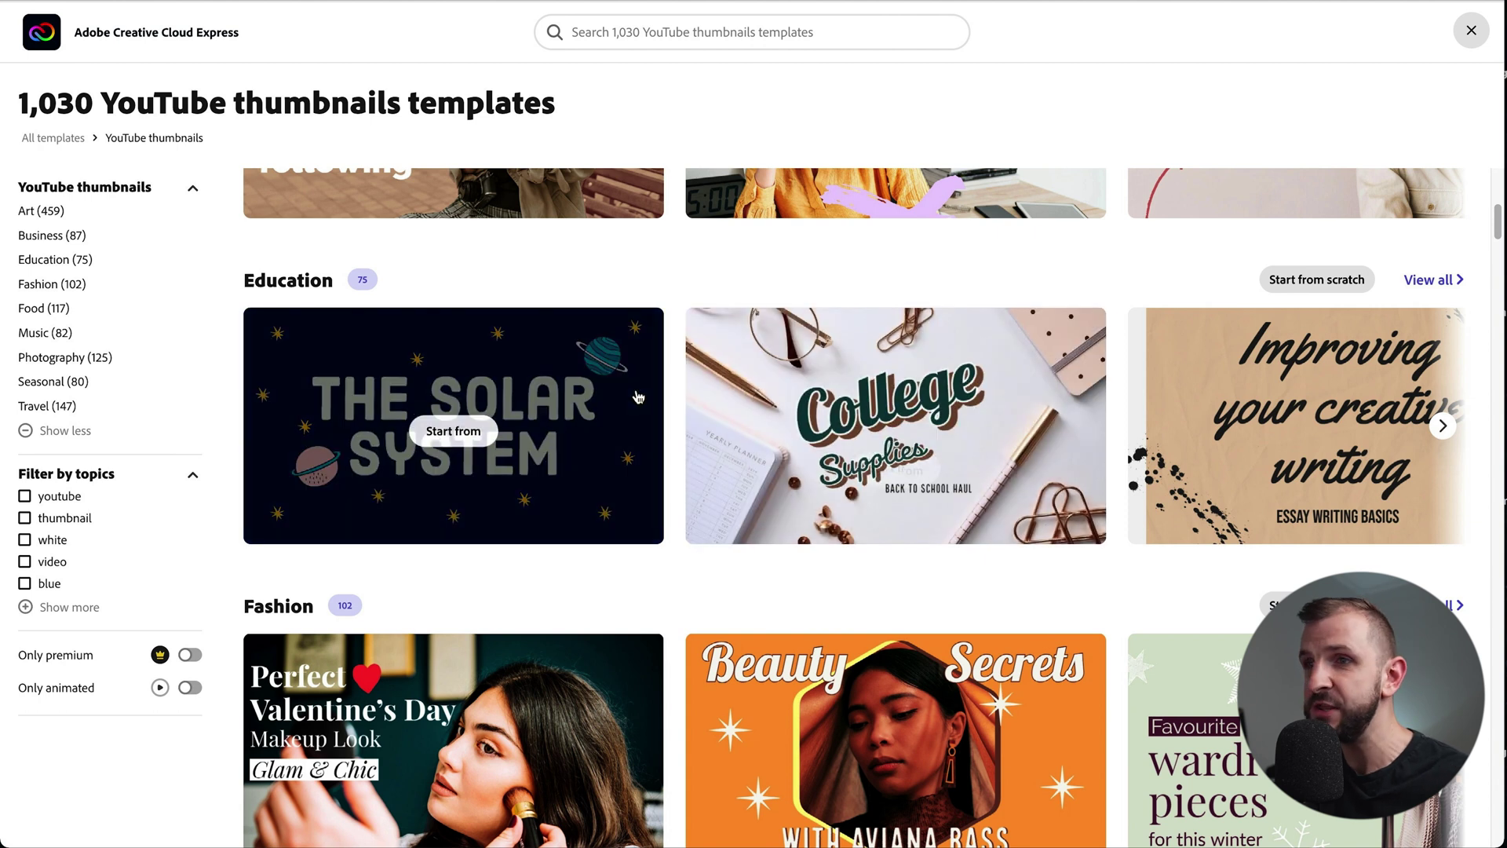
pyautogui.scroll(-3, 976, 545)
pyautogui.scroll(-5, 978, 550)
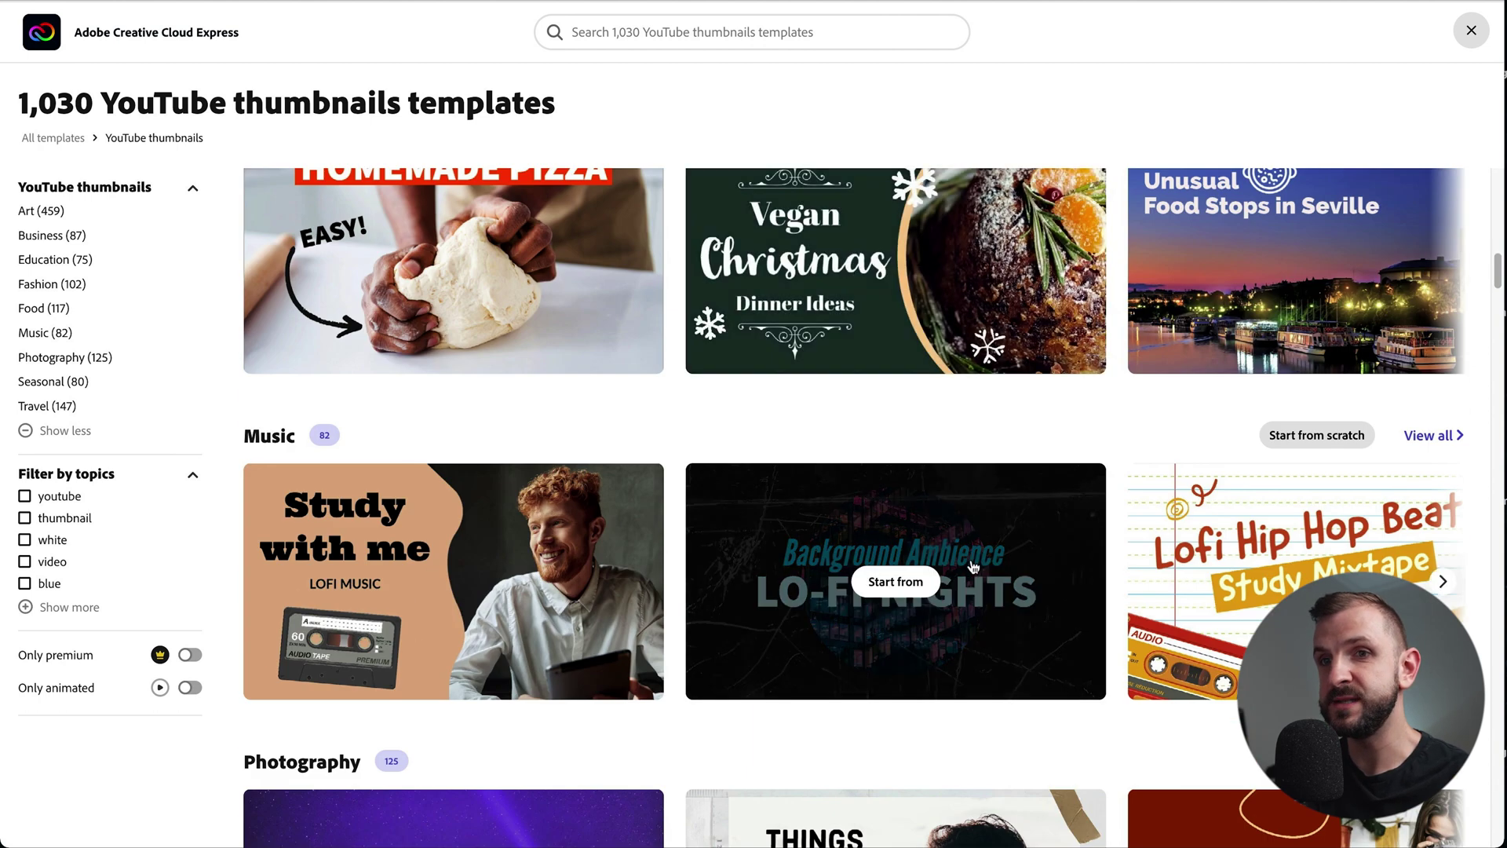
pyautogui.scroll(13, 819, 624)
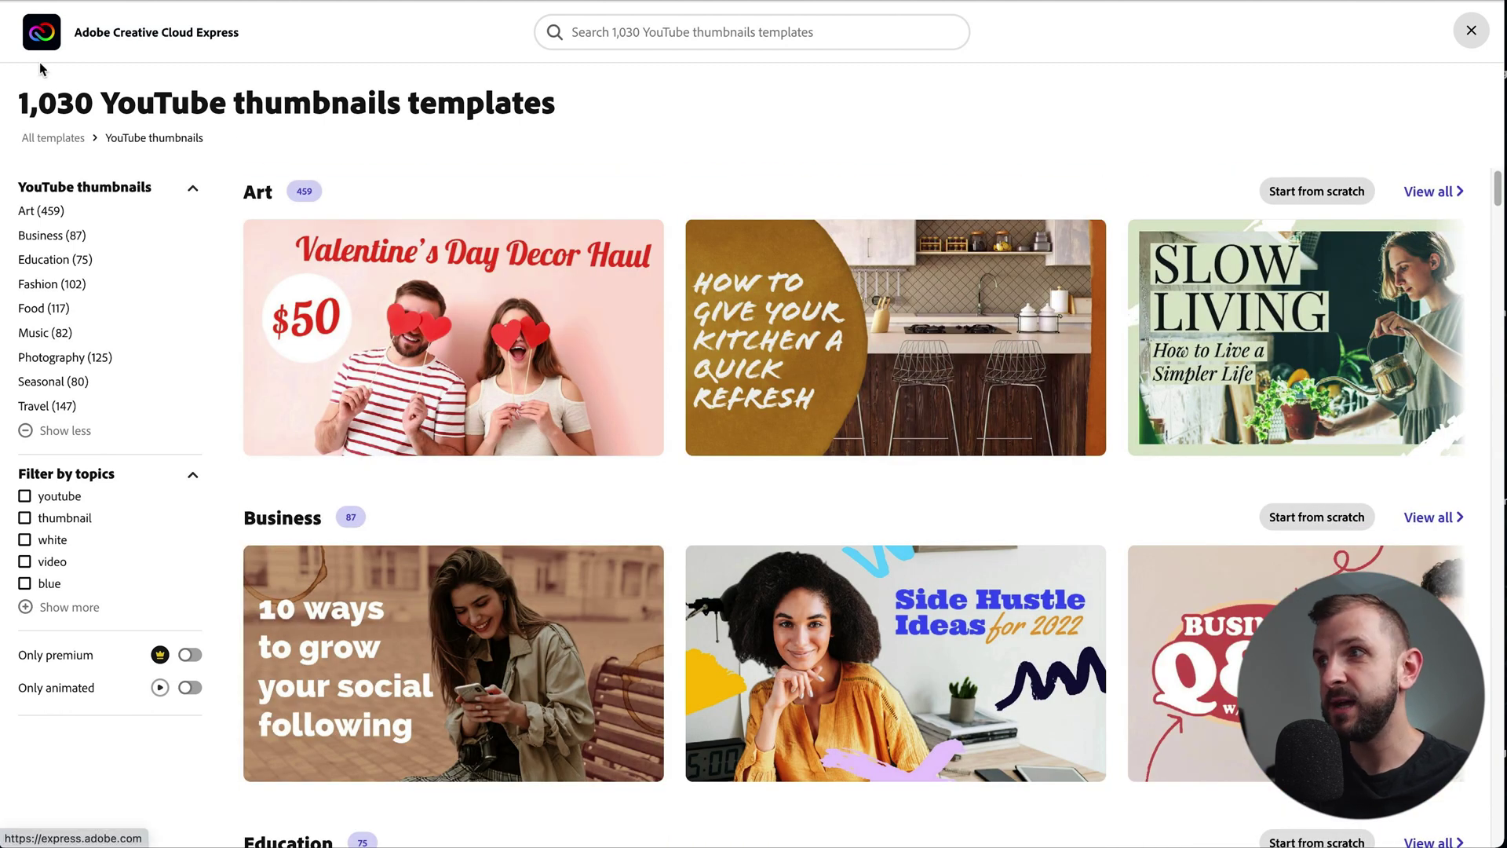
# Step: Return to the home page and create a blank thumbnail project from the popular preset sizes, dismissing the suggested templates
pyautogui.click(43, 37)
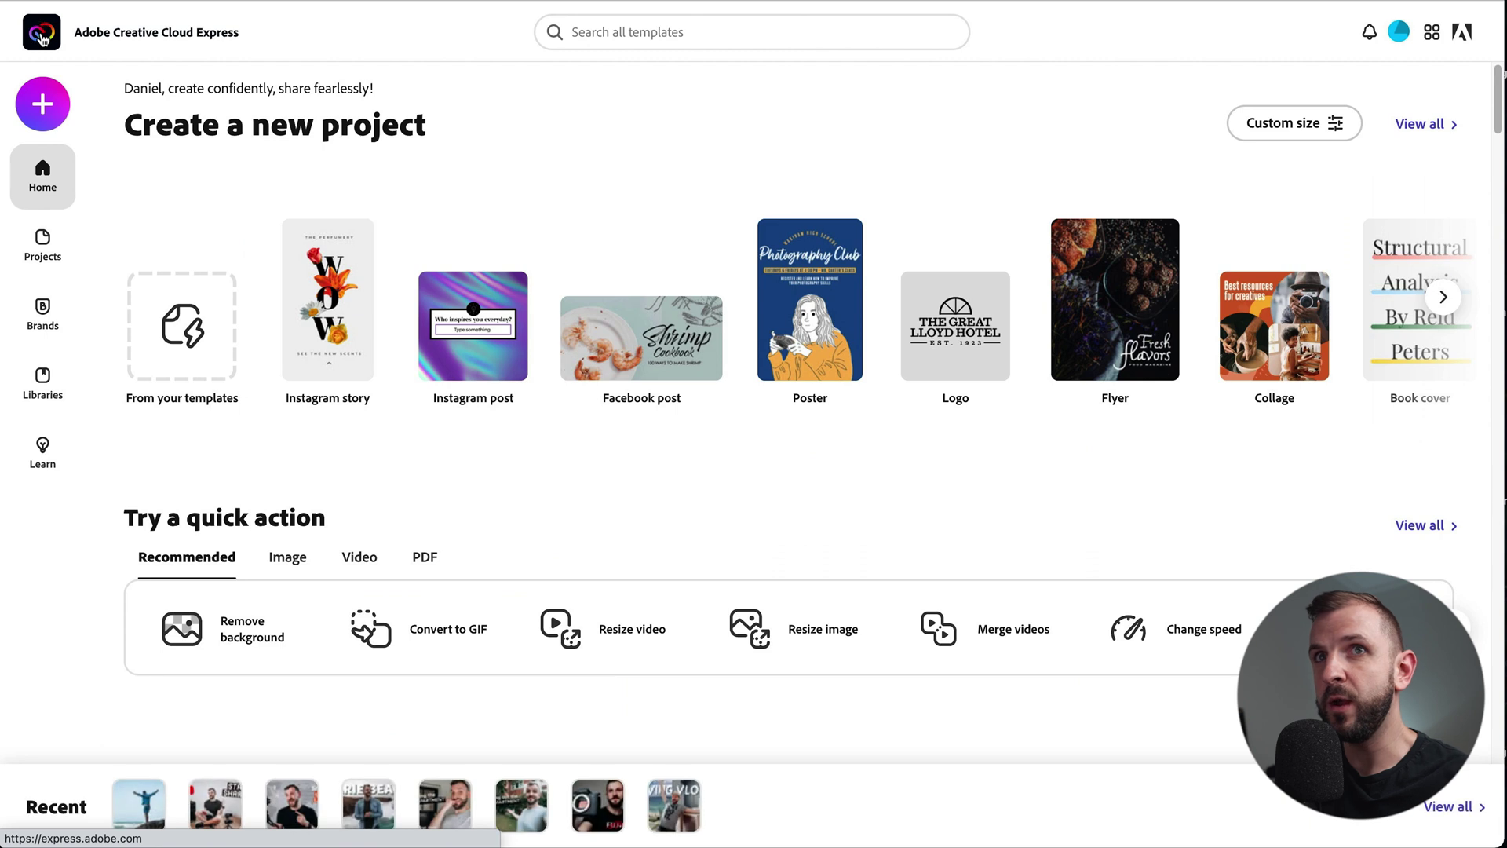
pyautogui.click(42, 110)
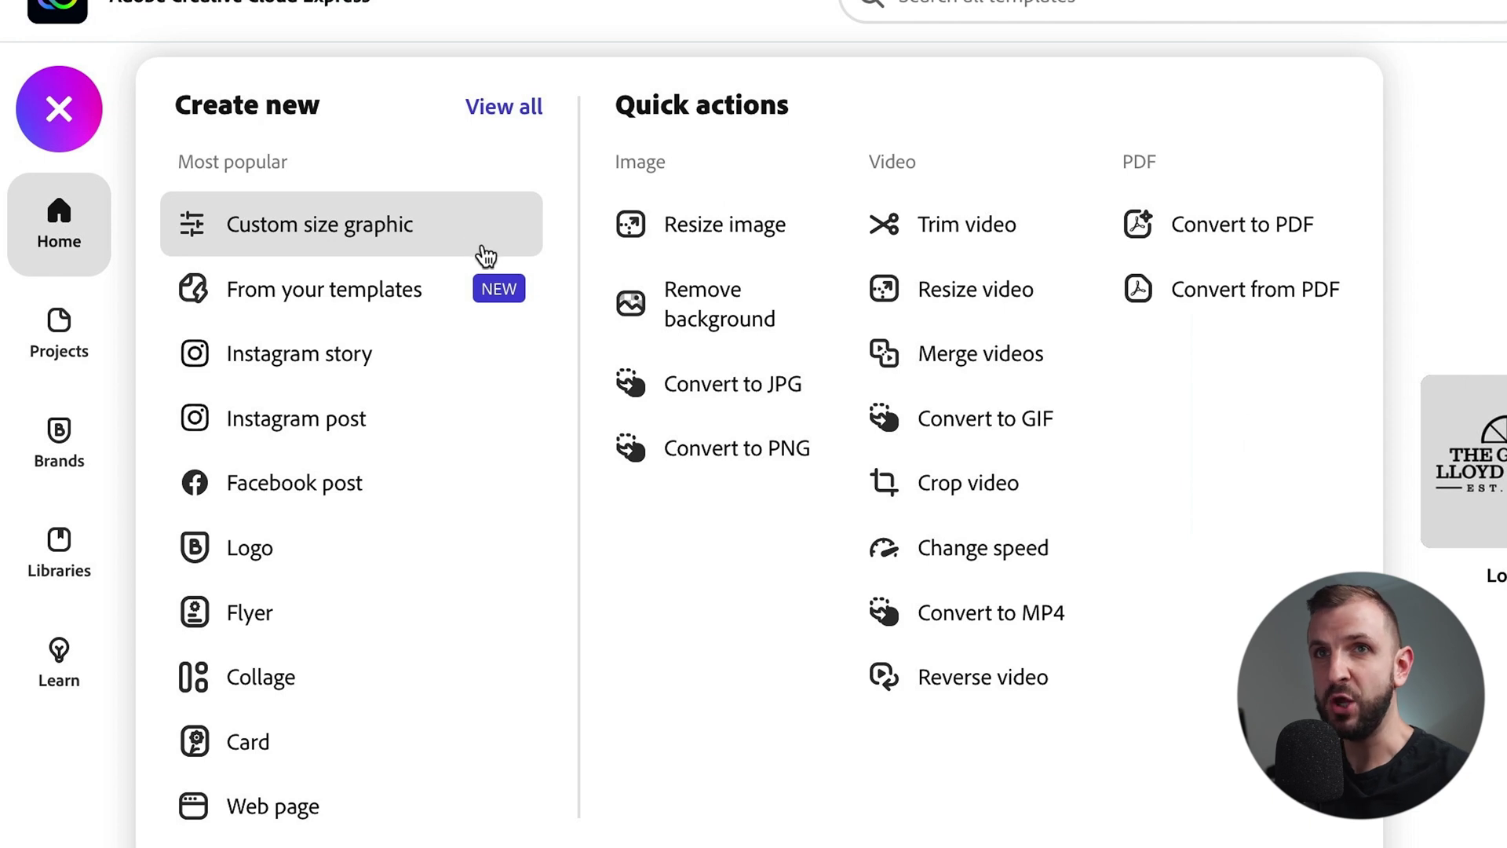
pyautogui.click(471, 226)
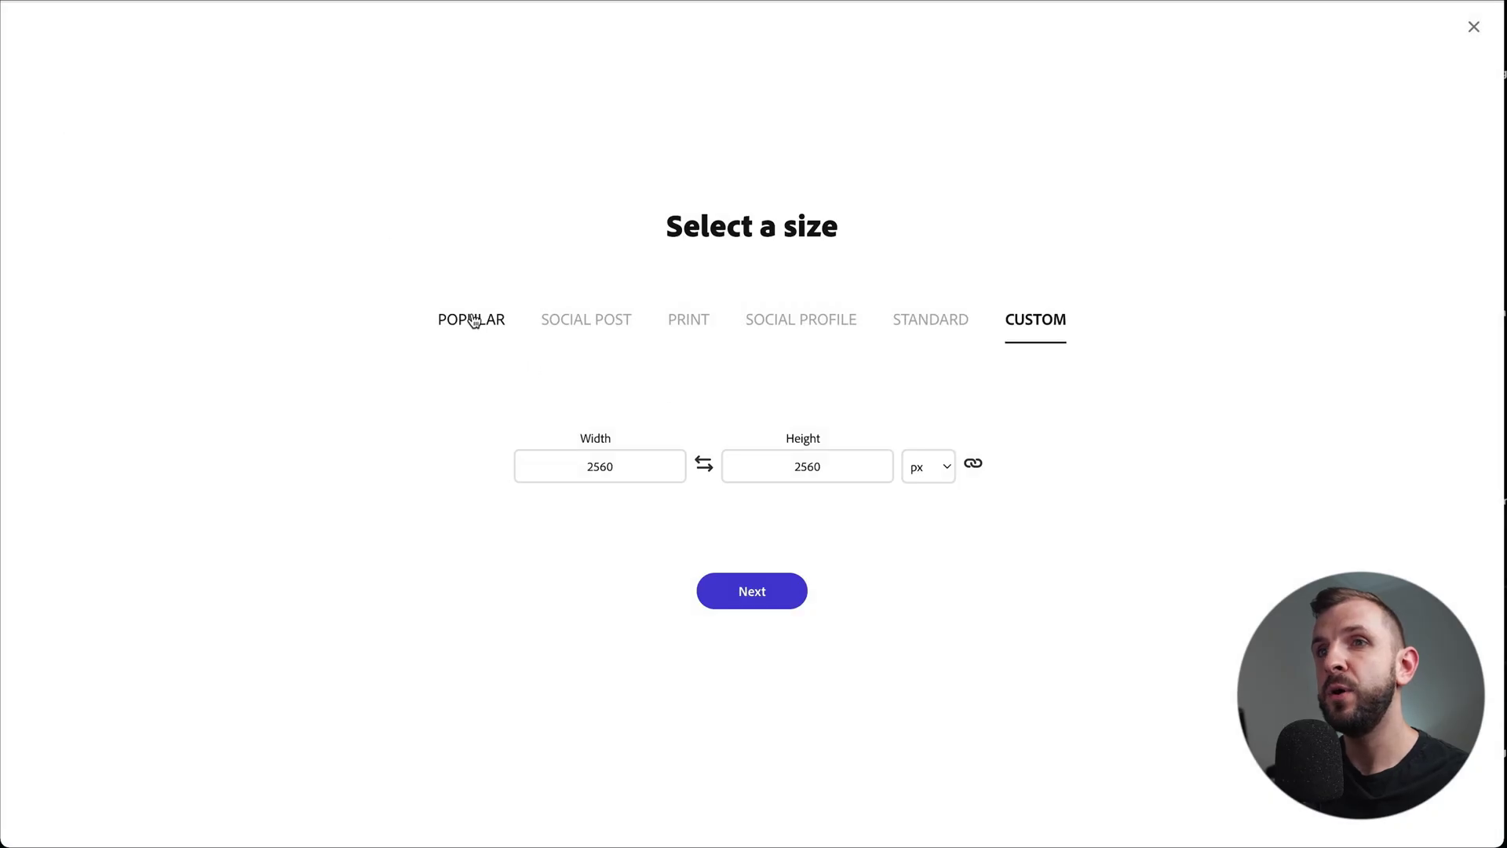
pyautogui.click(471, 321)
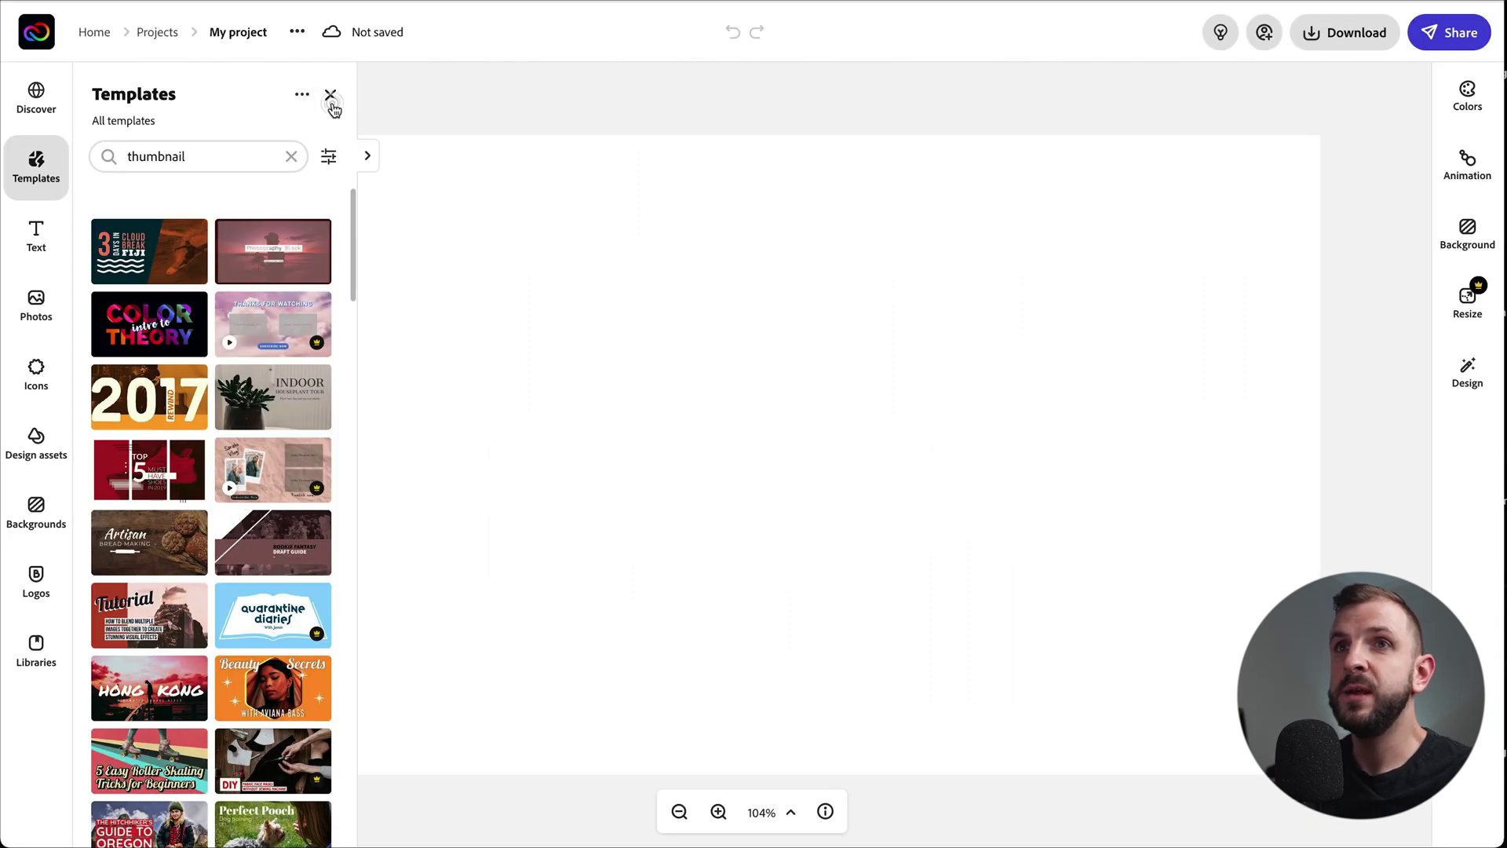
pyautogui.click(331, 96)
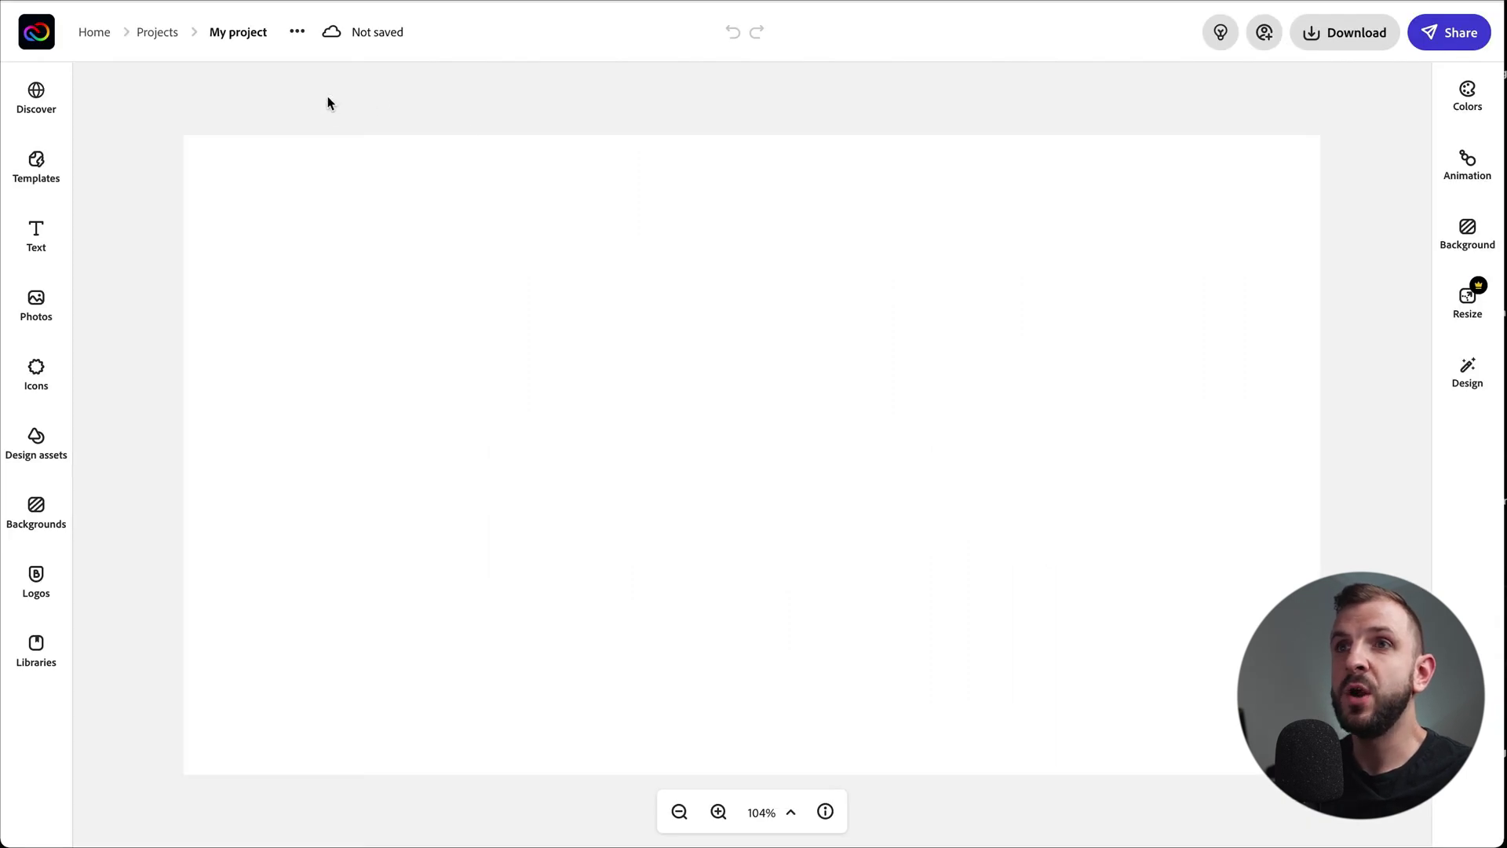
# Step: Rename the project as Thumbnail
pyautogui.click(214, 33)
pyautogui.press('BackSpace')
pyautogui.write('Thumbnail')
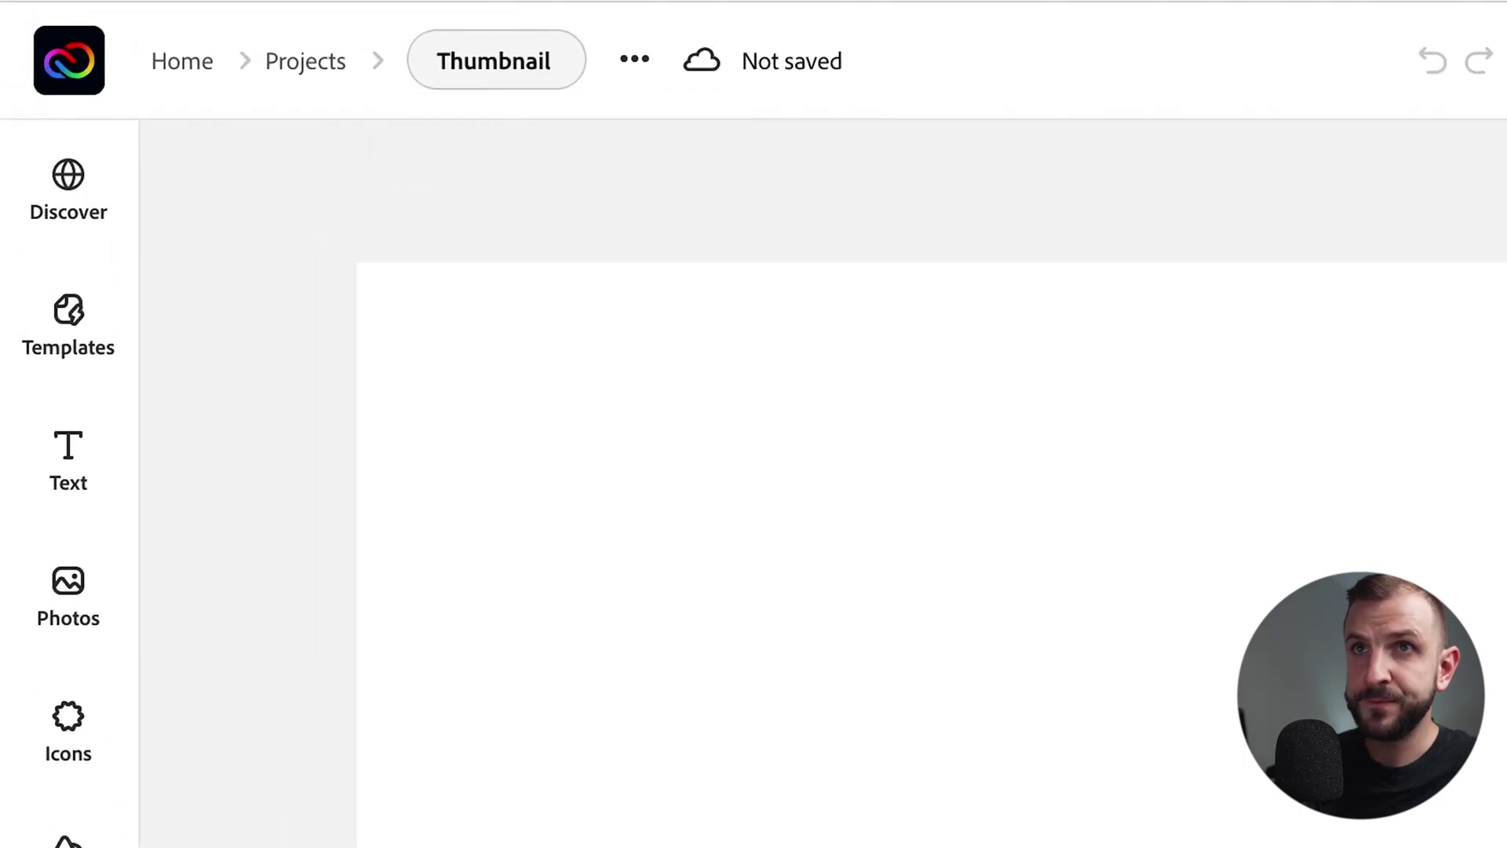
pyautogui.press('Return')
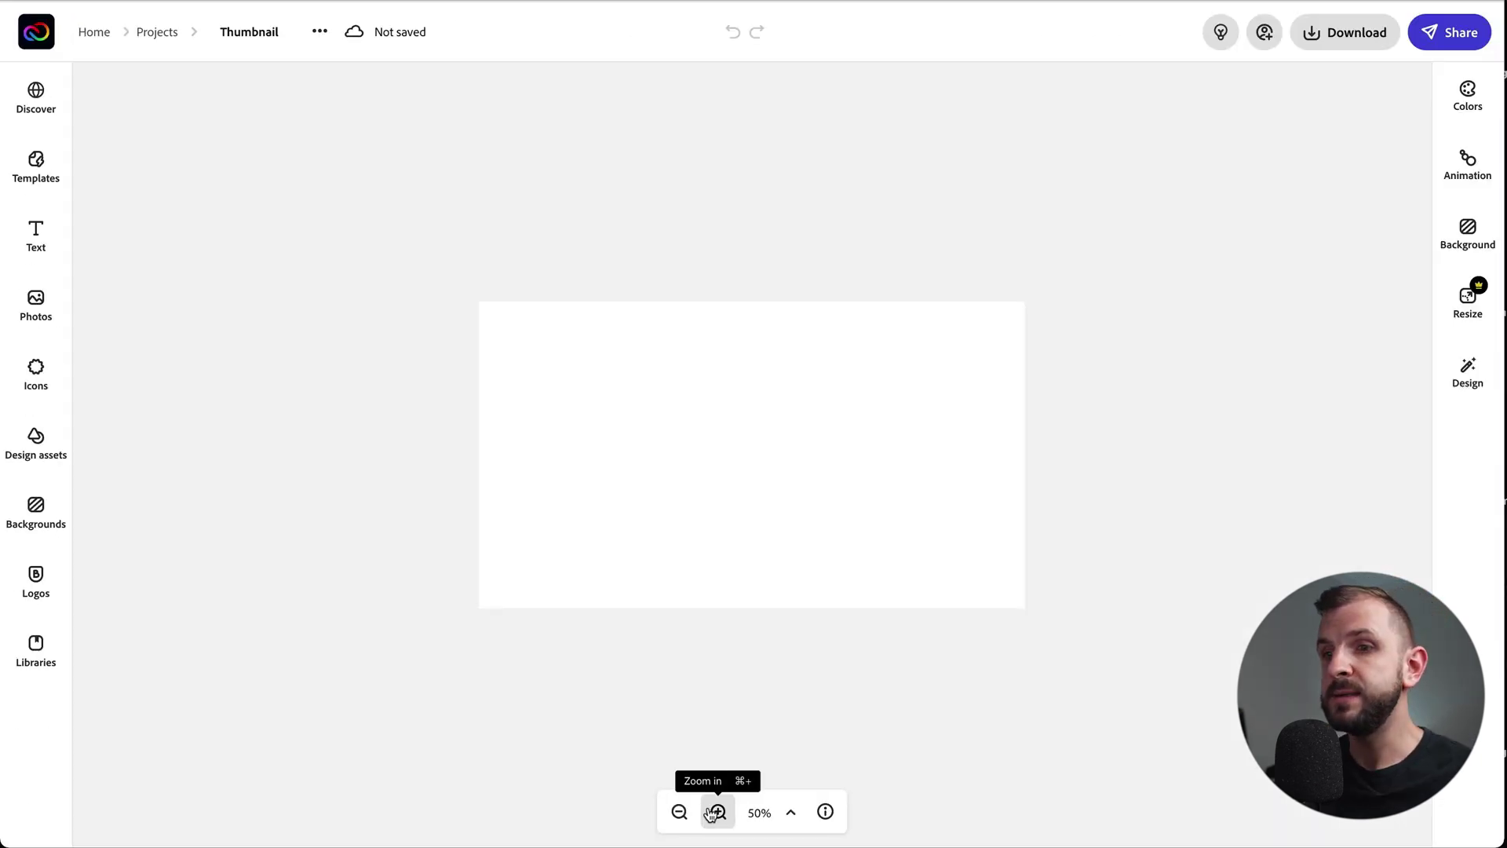
pyautogui.click(718, 811)
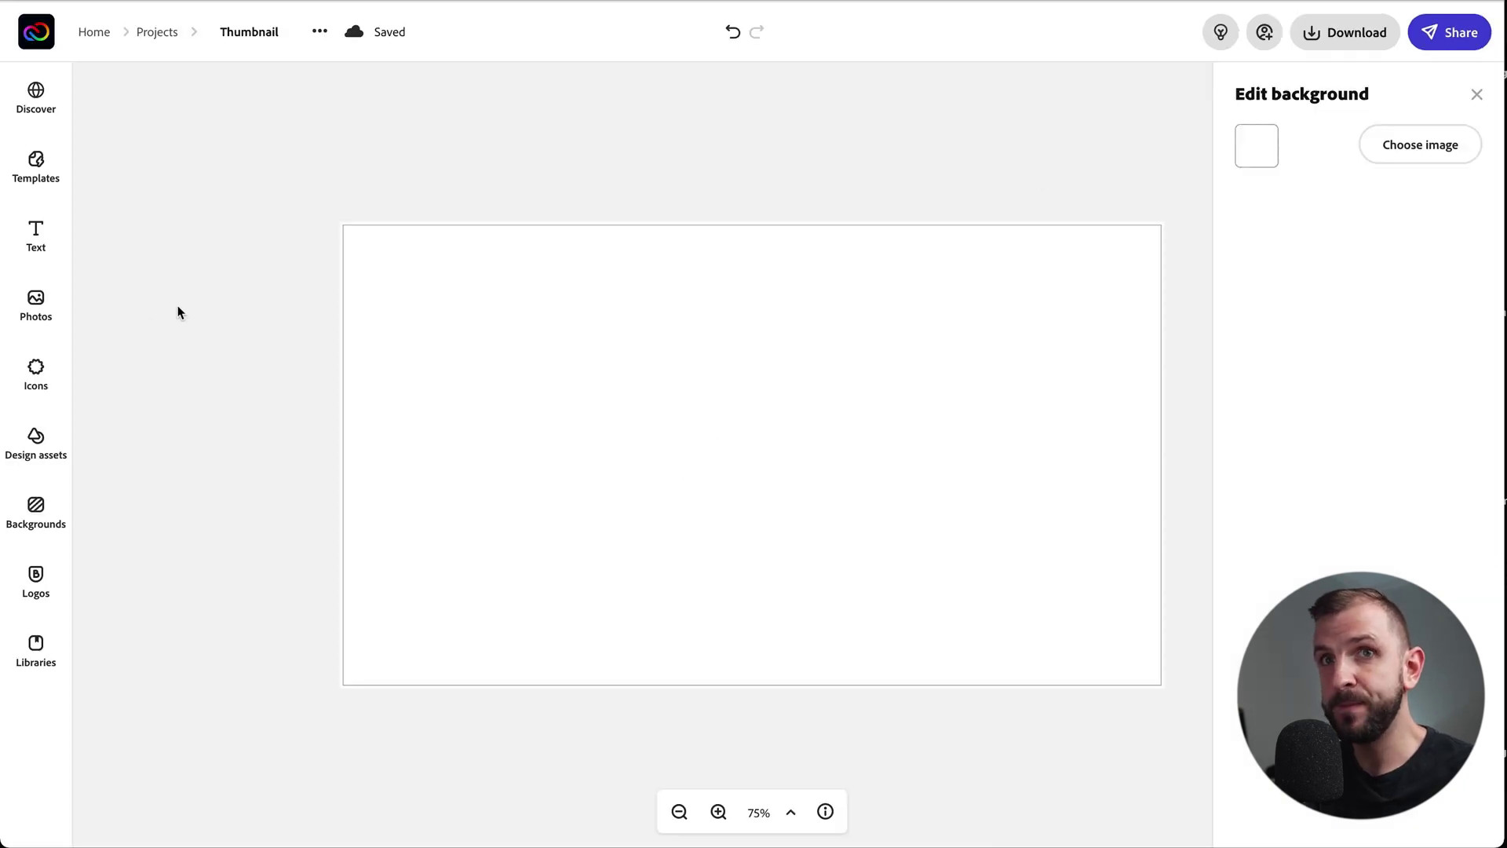
# Step: Look through the stock photo collections and the other sources available for importing photos
pyautogui.click(30, 317)
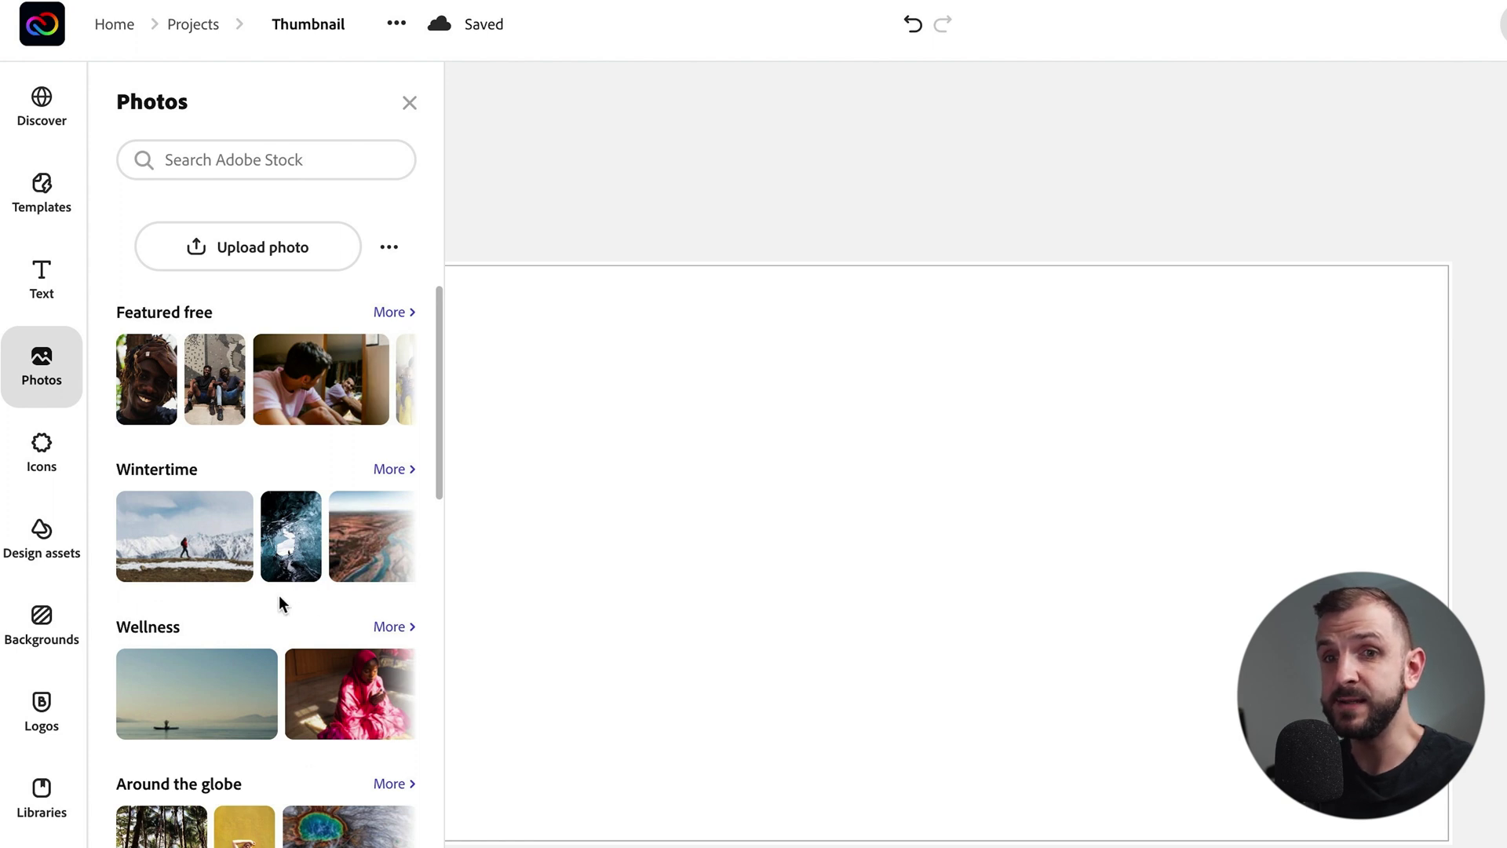
pyautogui.scroll(-10, 279, 620)
pyautogui.scroll(7, 280, 626)
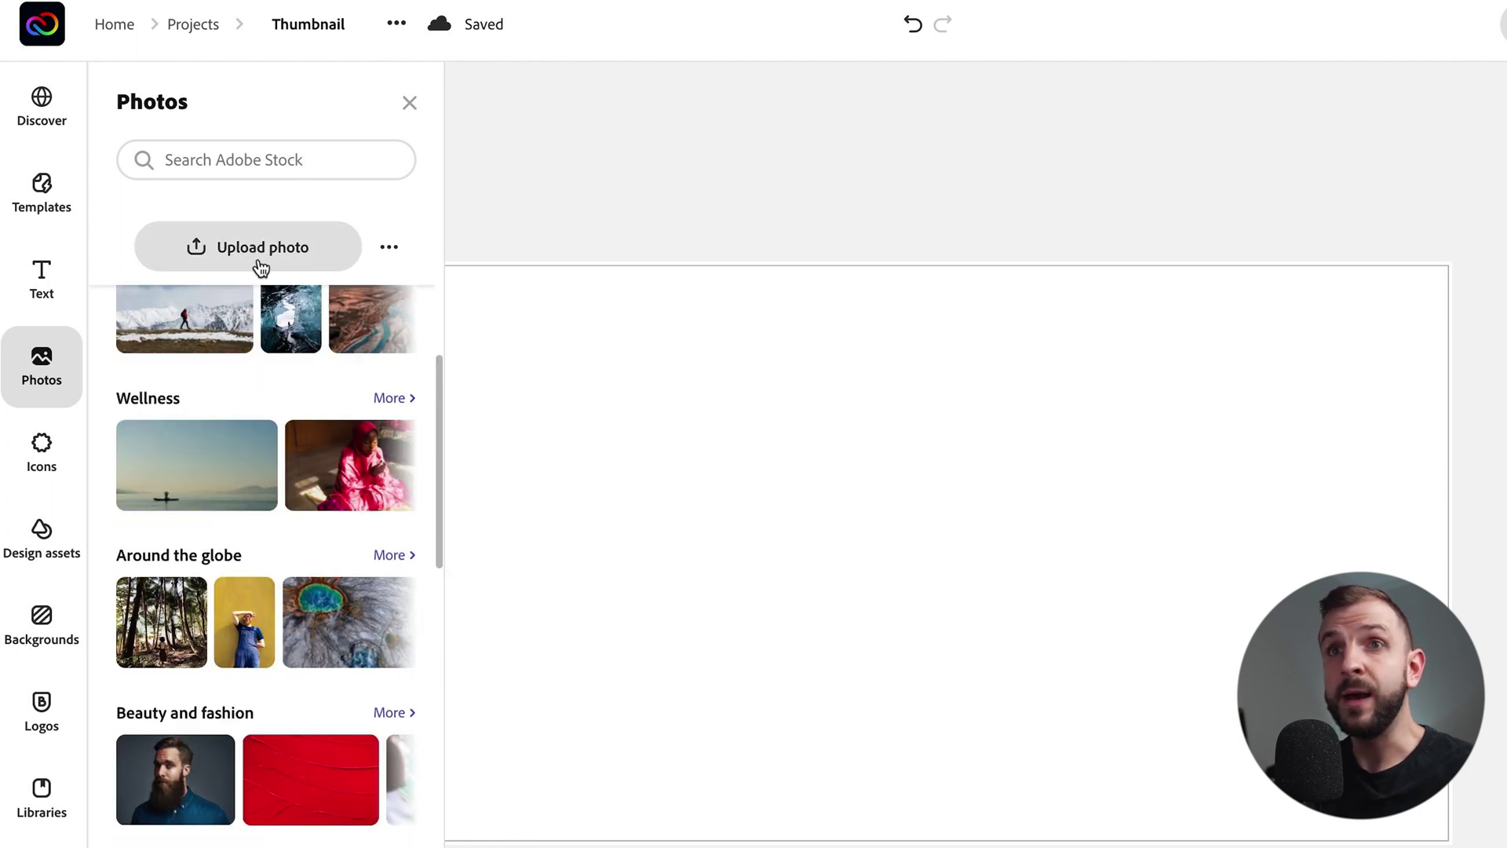
pyautogui.click(389, 246)
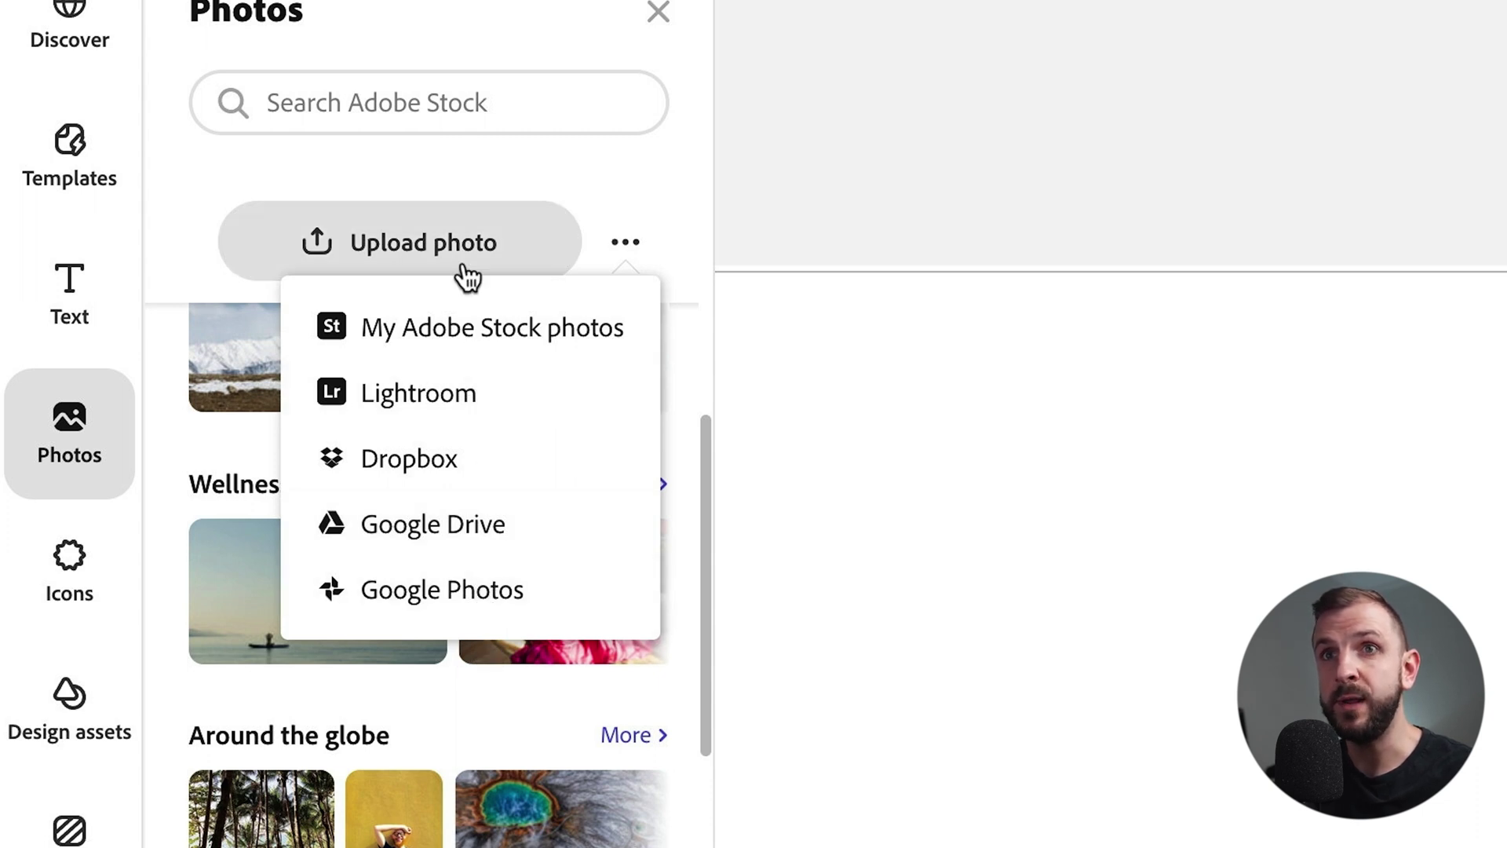
# Step: Upload the photo Vlogging for Expats-2.jpg from the CCE Thumbnail folder onto the canvas
pyautogui.click(424, 257)
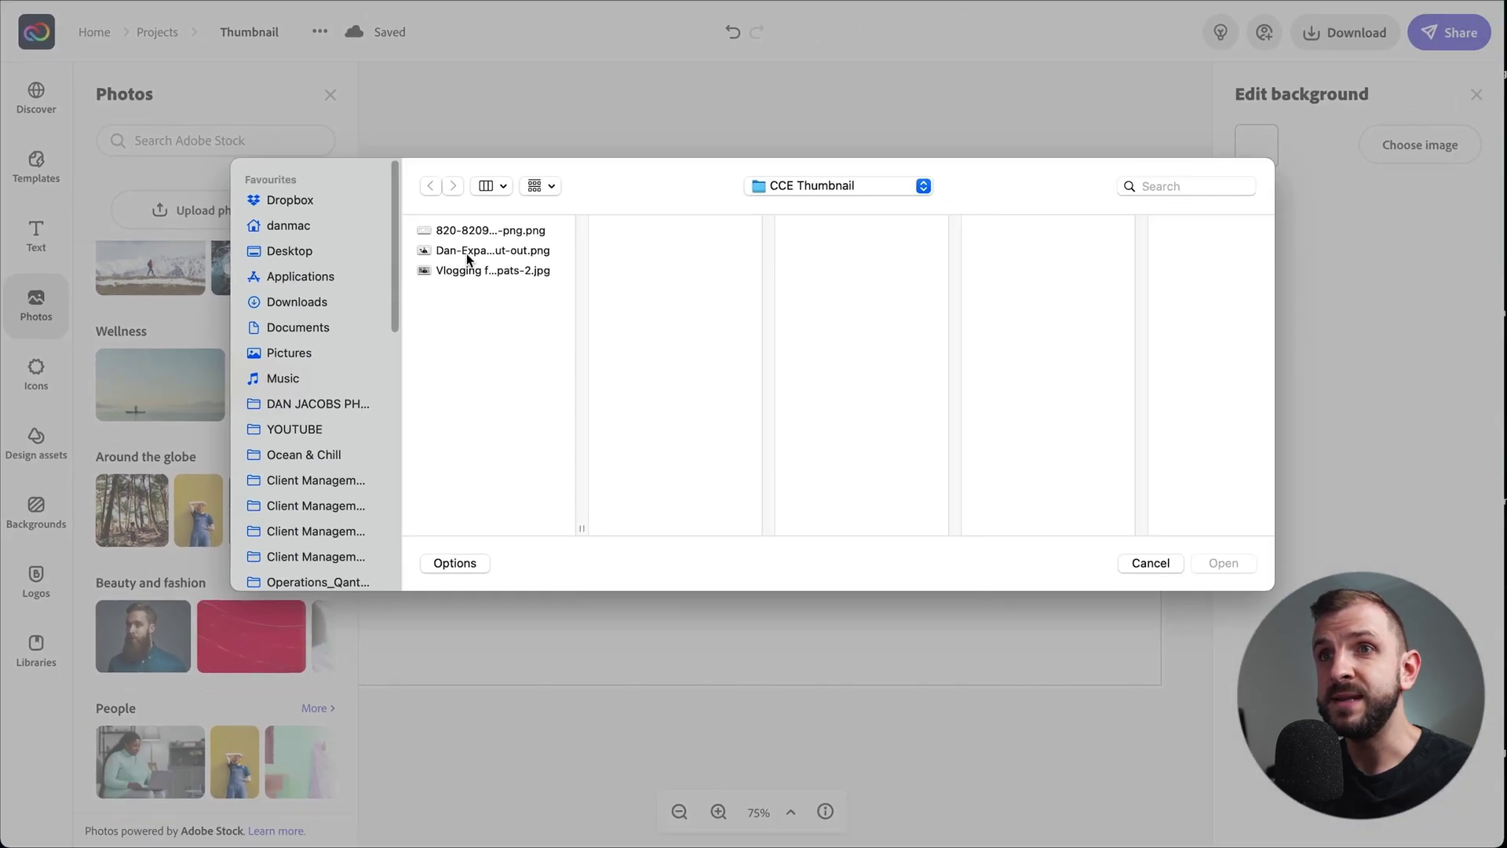
pyautogui.click(467, 251)
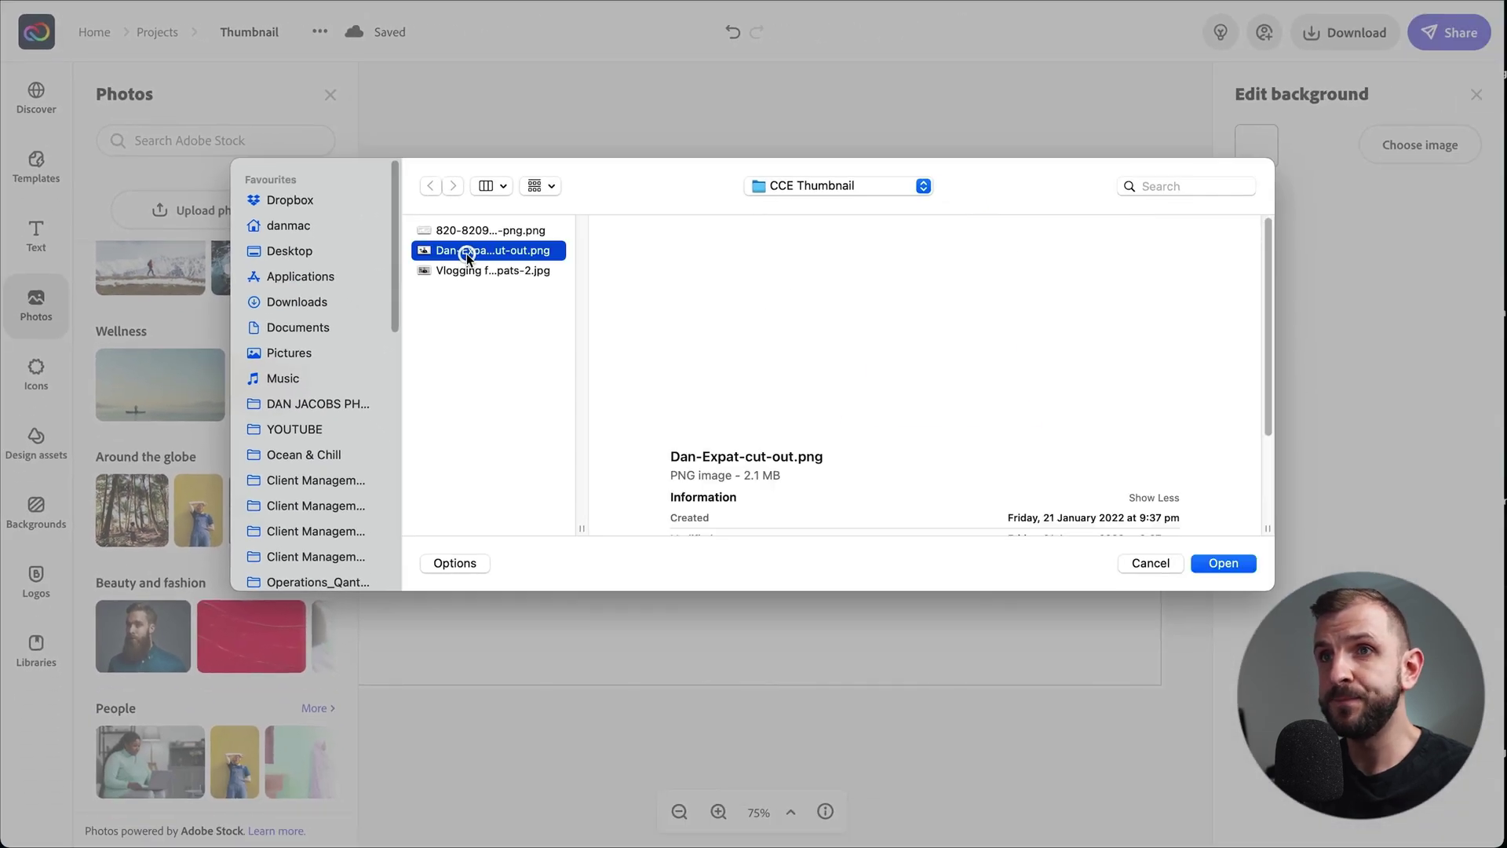
pyautogui.click(465, 270)
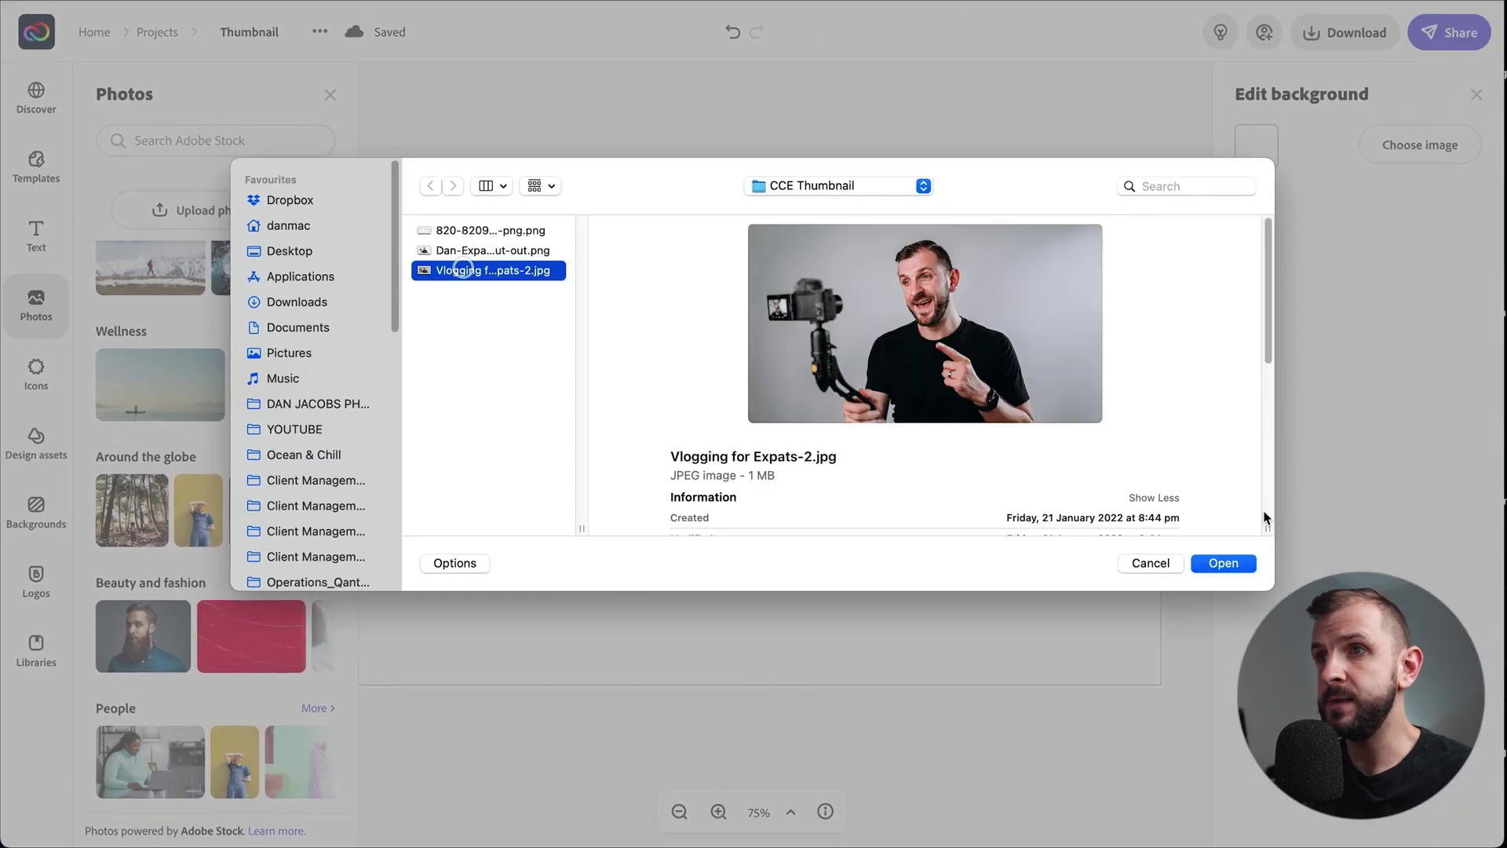
pyautogui.click(1223, 564)
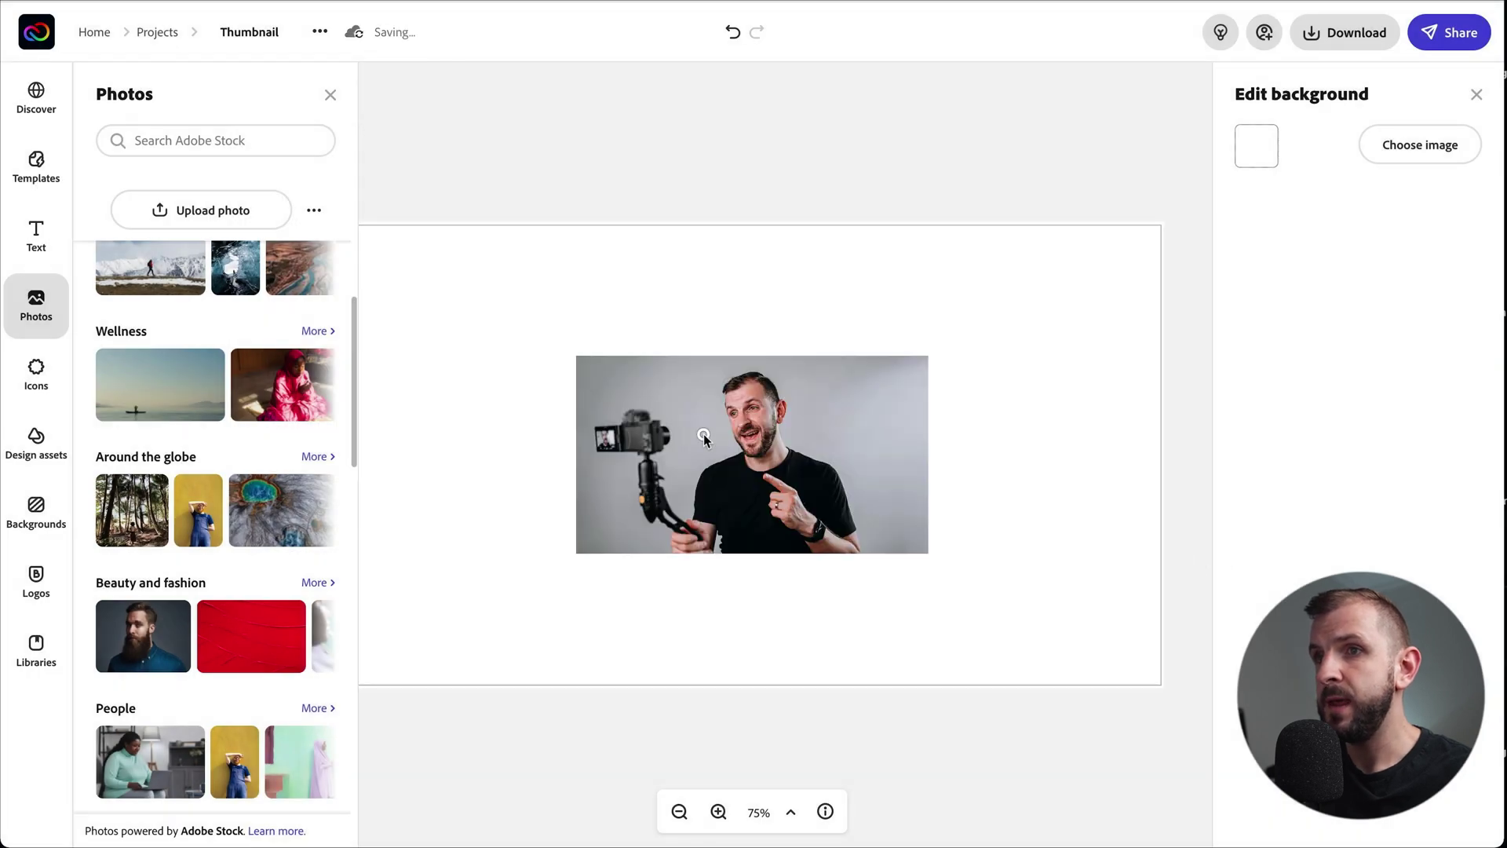
# Step: Add the uploaded photo to the background so that it fills the whole canvas
pyautogui.click(704, 433)
pyautogui.click(330, 95)
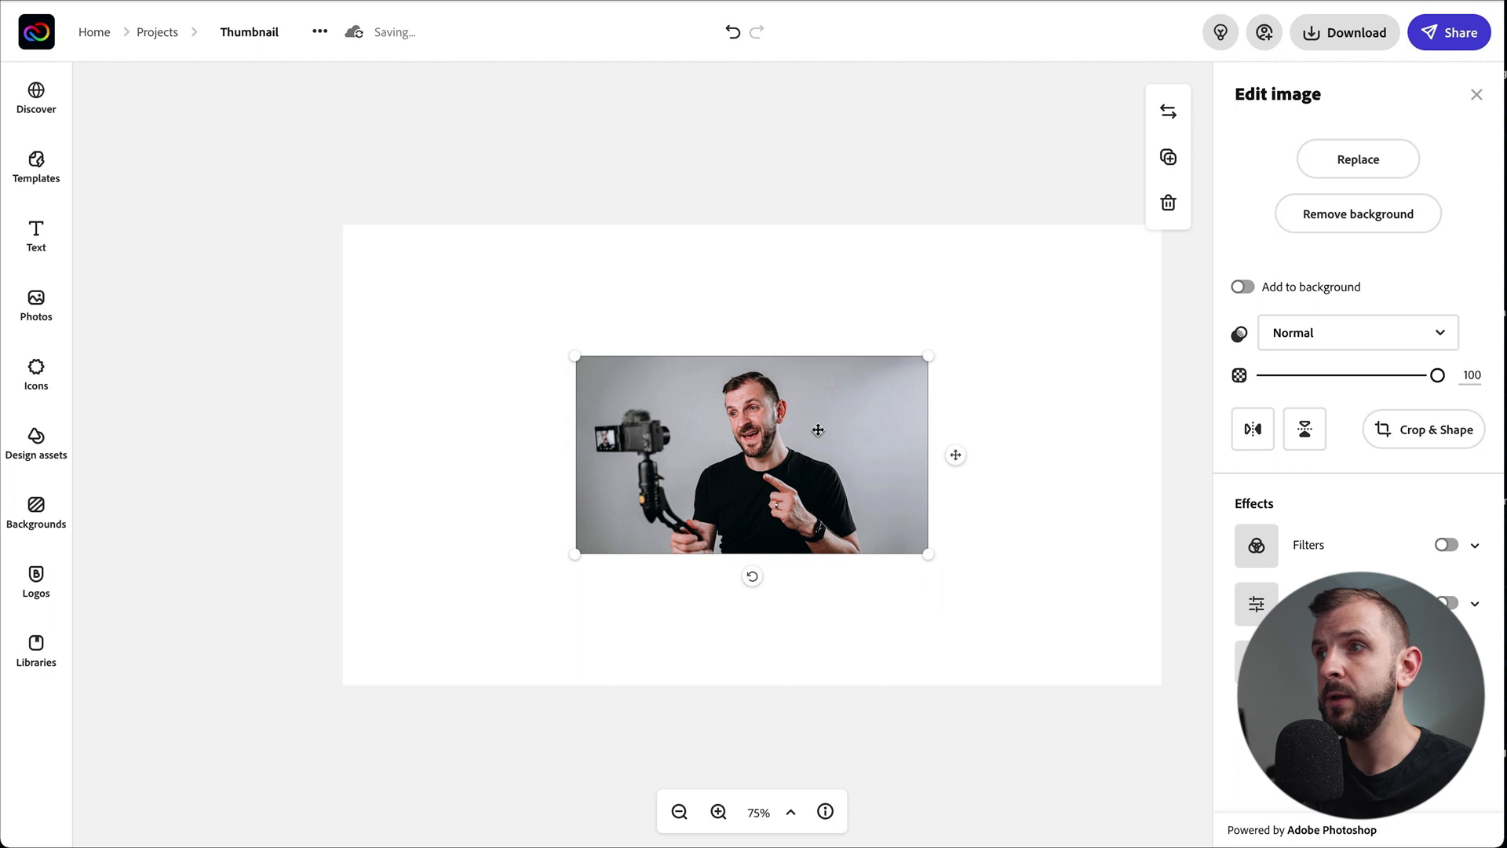
pyautogui.click(1243, 287)
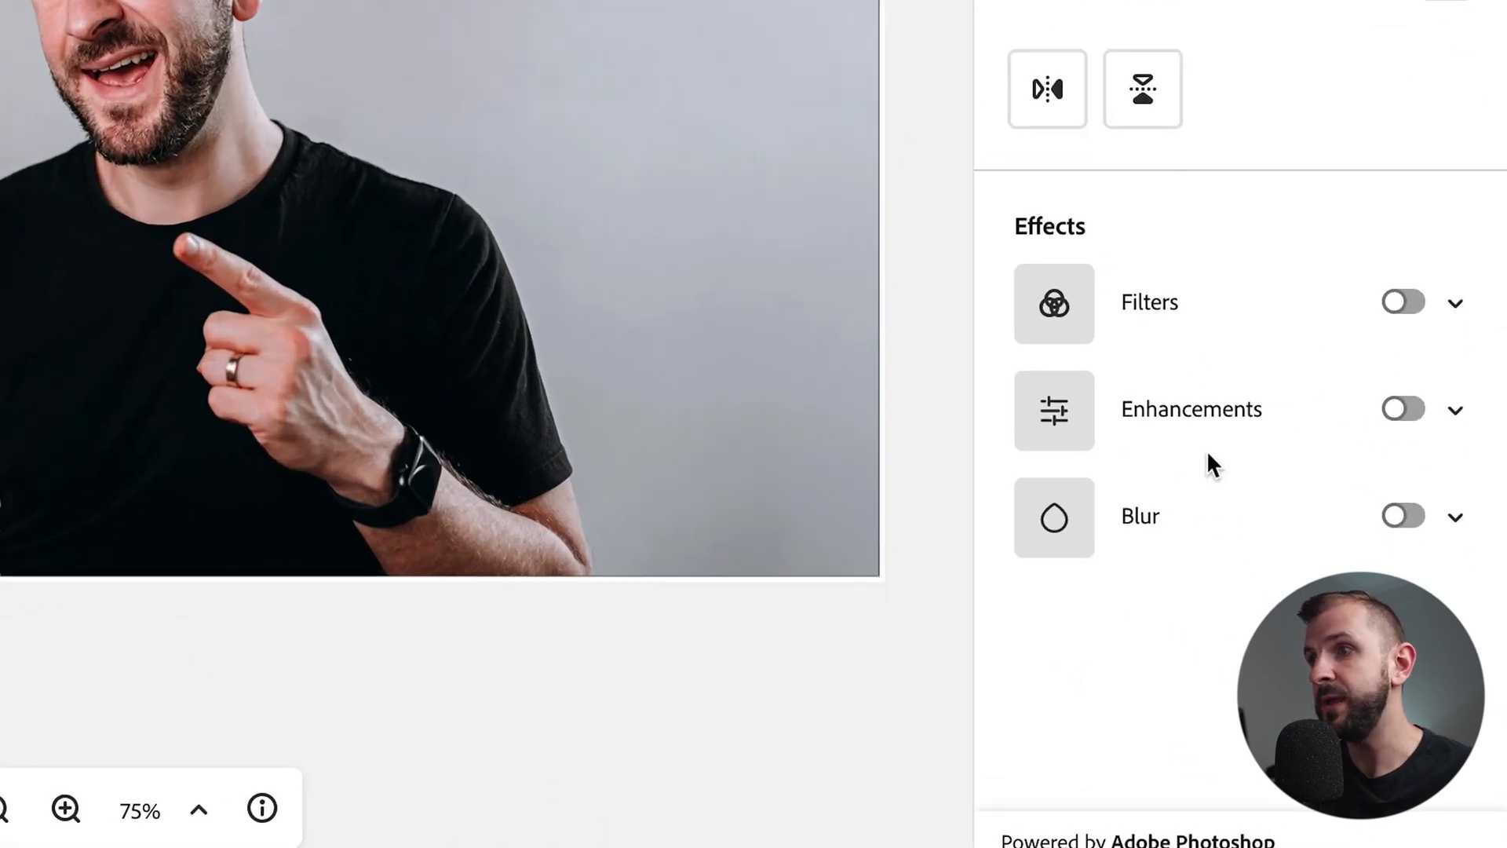
# Step: Try the Duotone filter on the background photo, switch it off, and try a contrast enhancement of 30
pyautogui.click(1454, 305)
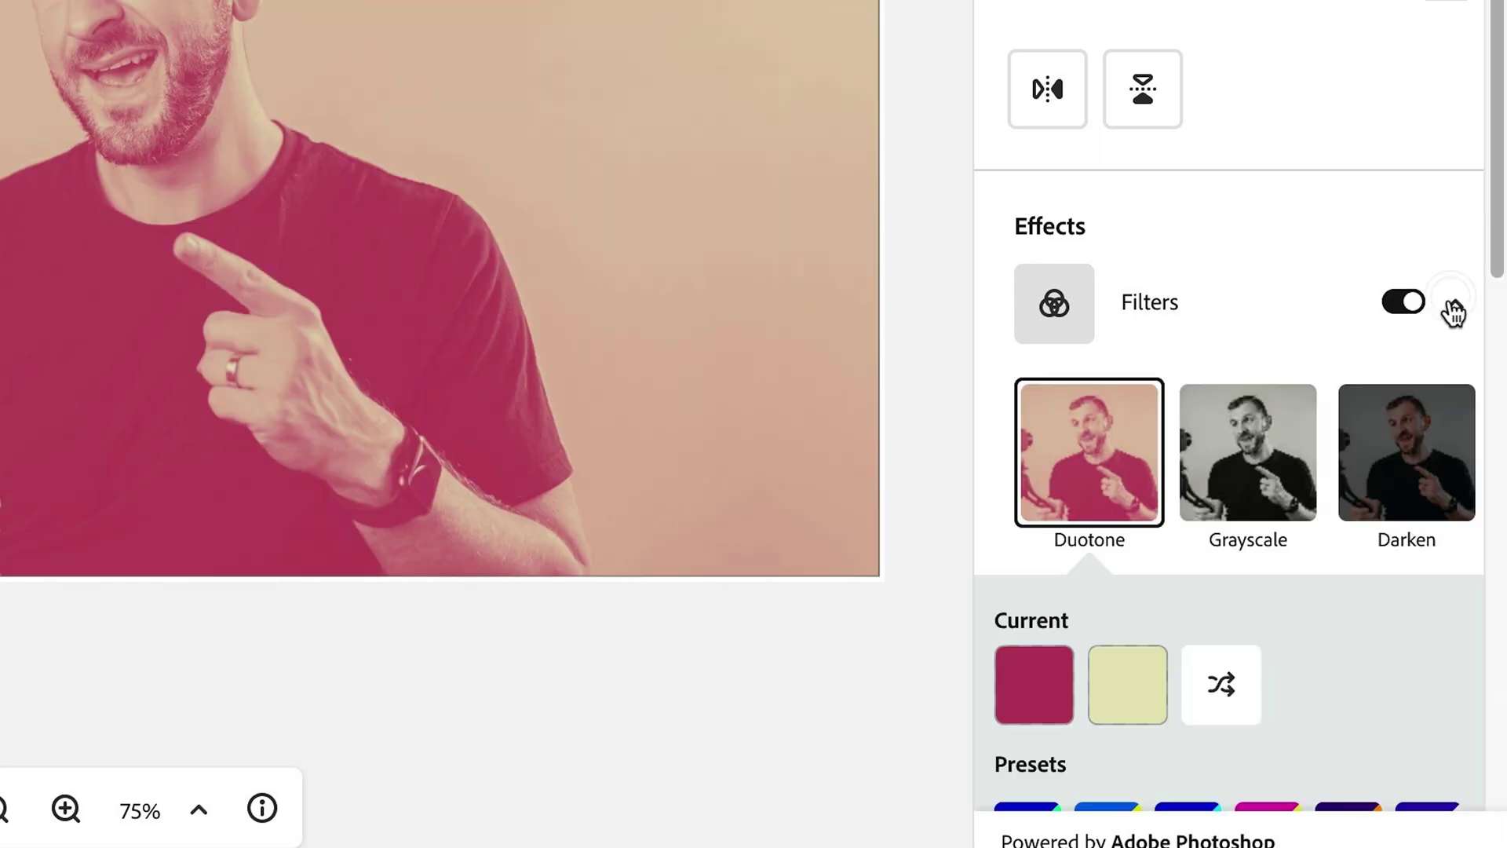
pyautogui.click(1404, 302)
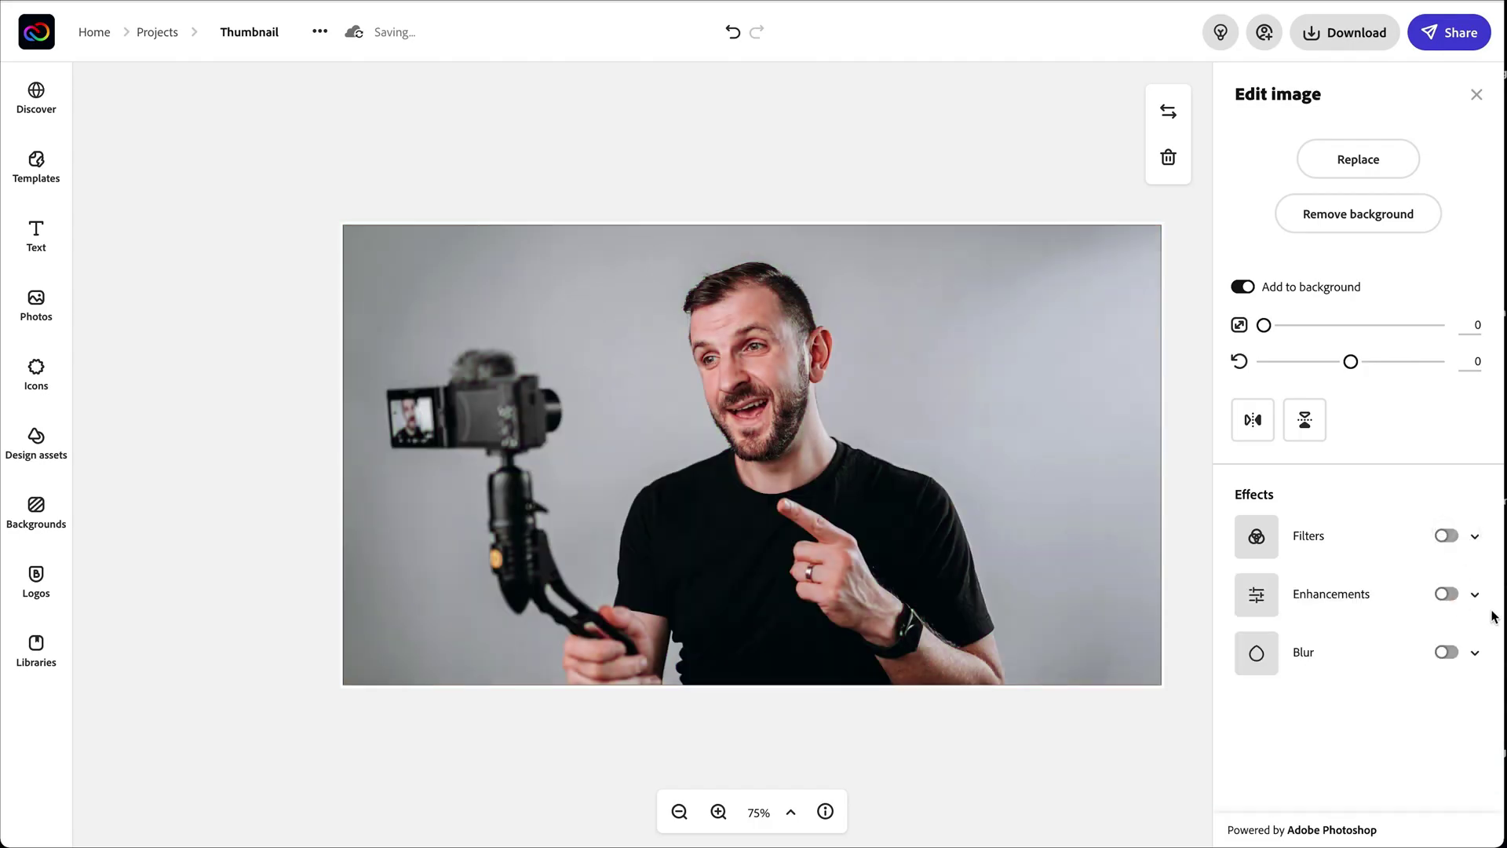
pyautogui.click(1480, 601)
pyautogui.scroll(-1, 1381, 589)
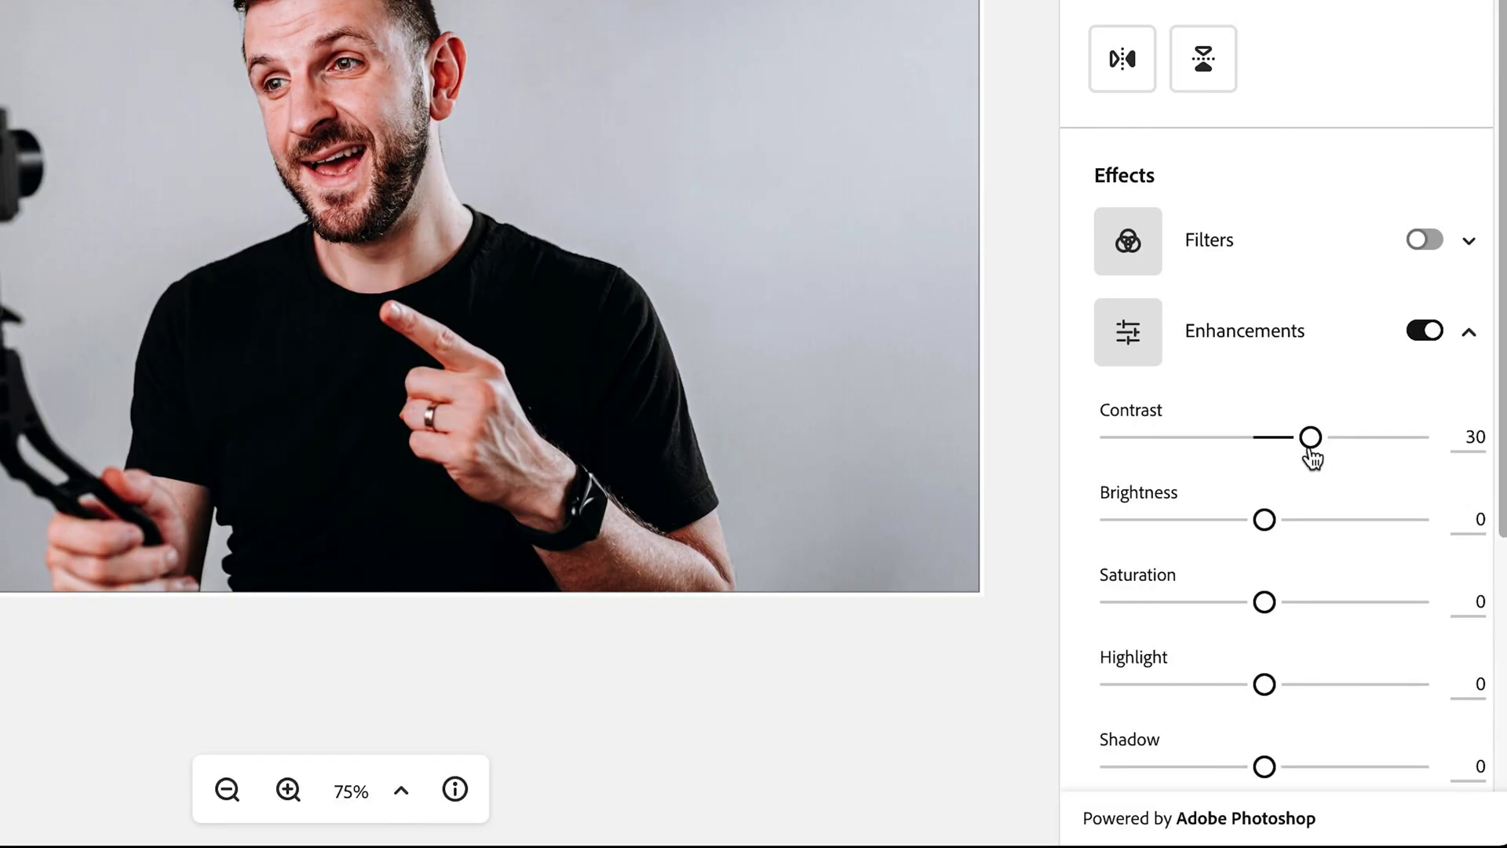
pyautogui.scroll(-2, 1282, 616)
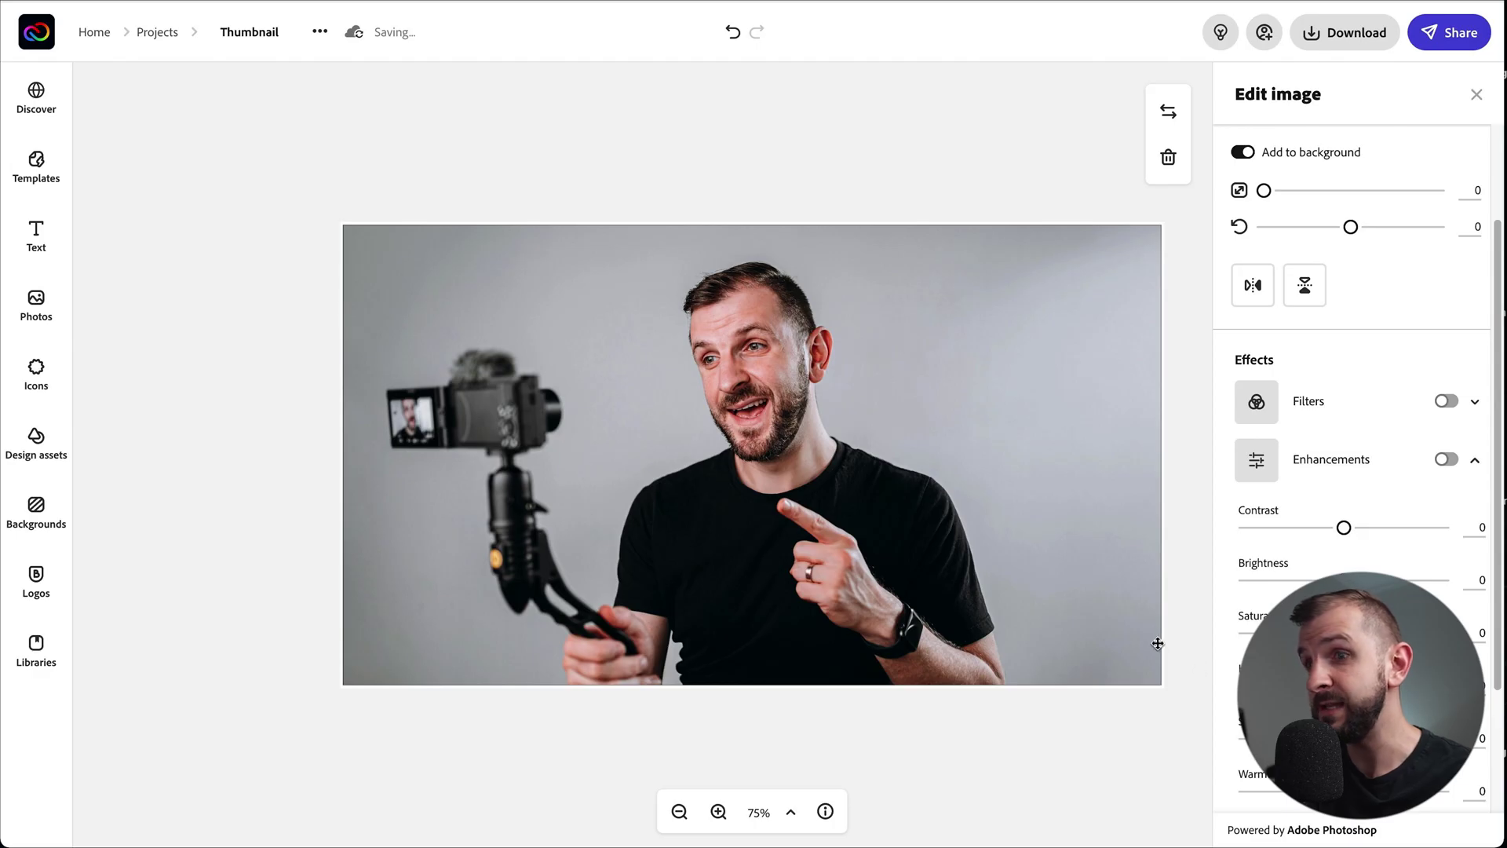
pyautogui.click(1194, 644)
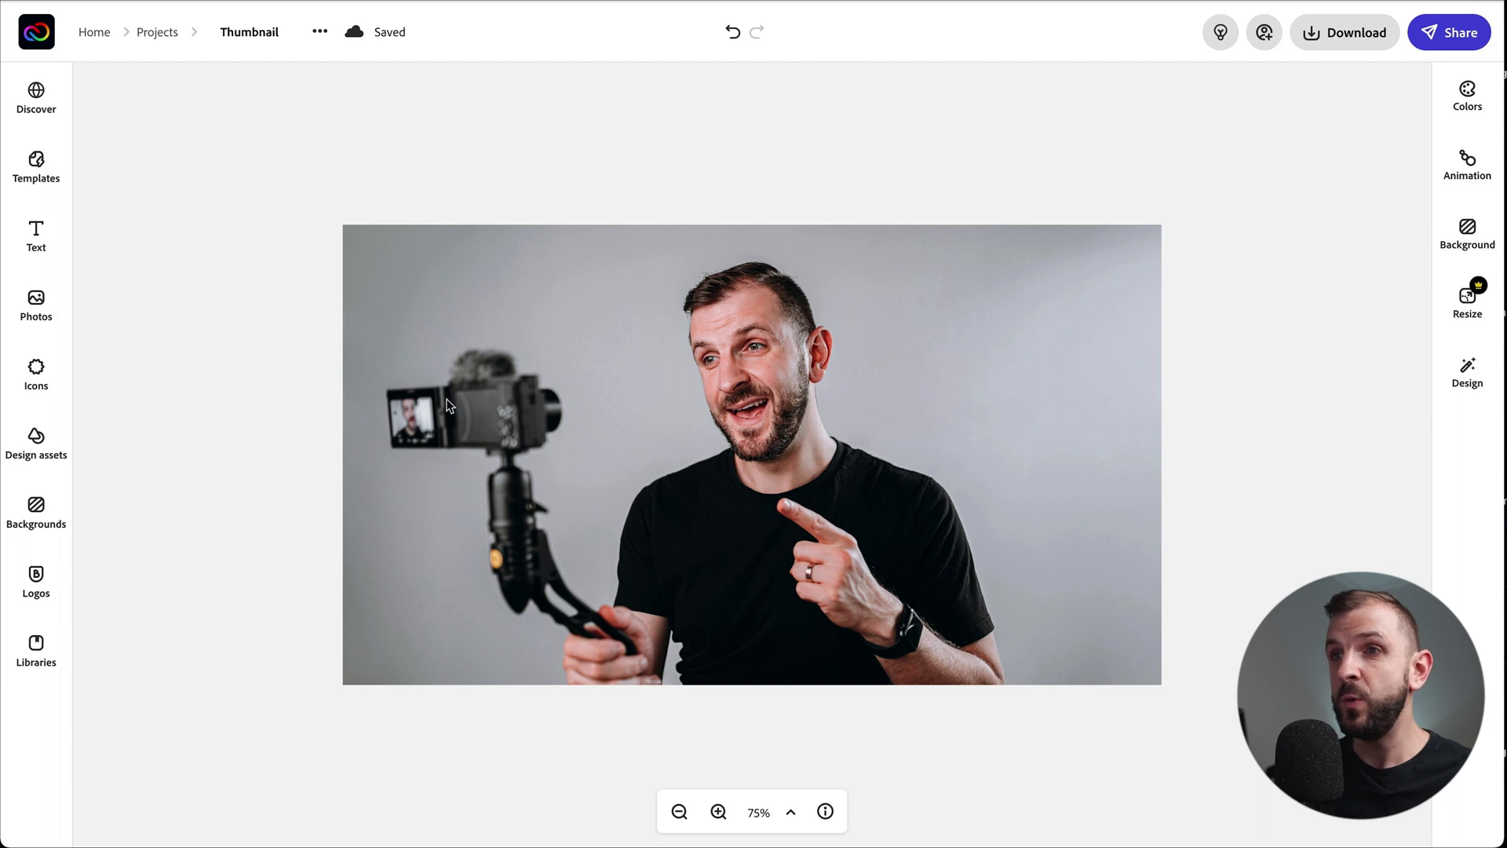
pyautogui.click(72, 322)
pyautogui.click(174, 222)
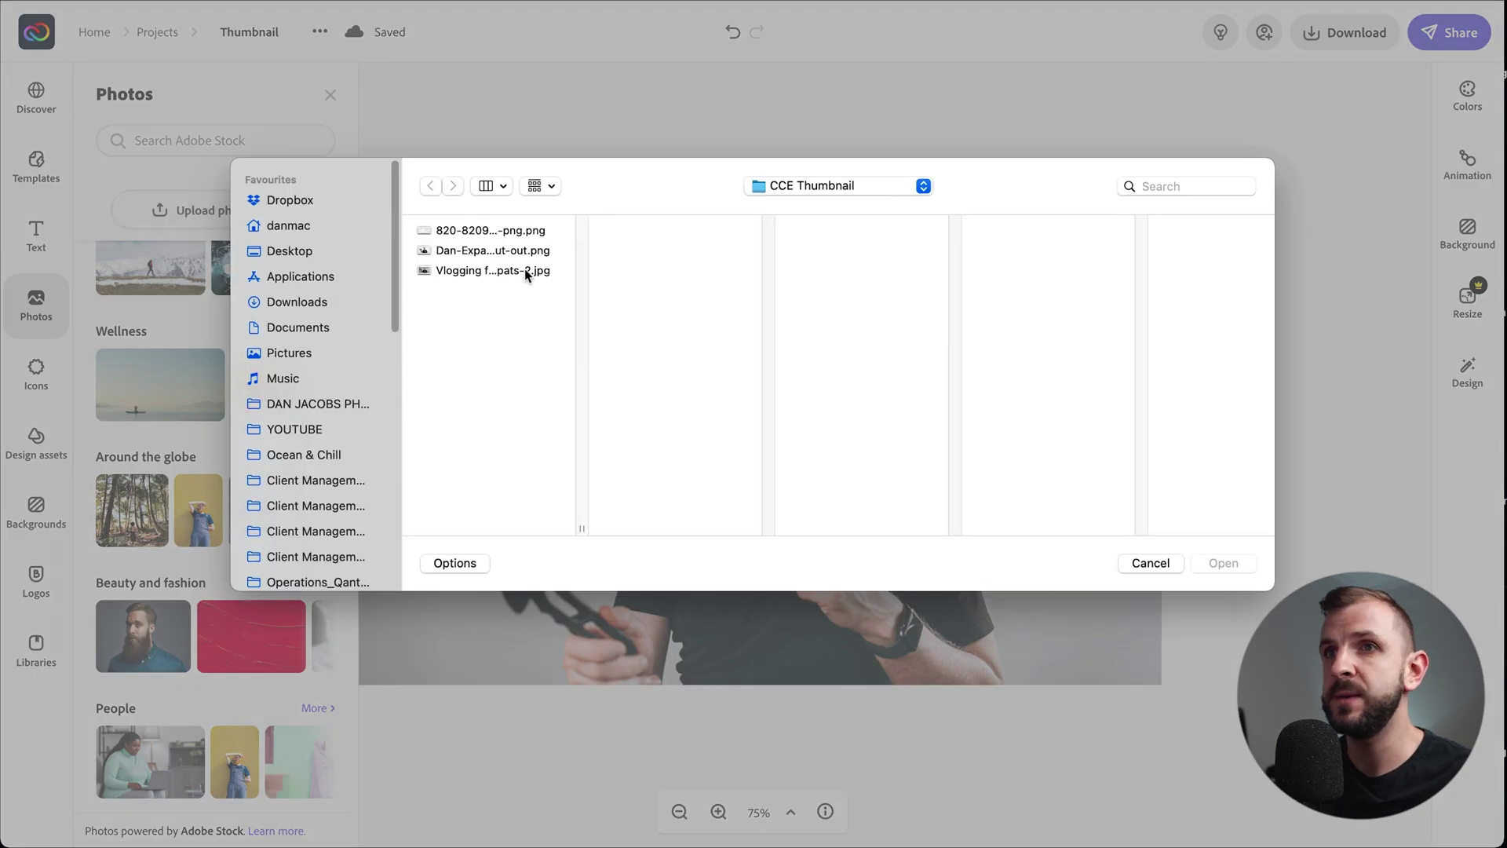
pyautogui.click(479, 230)
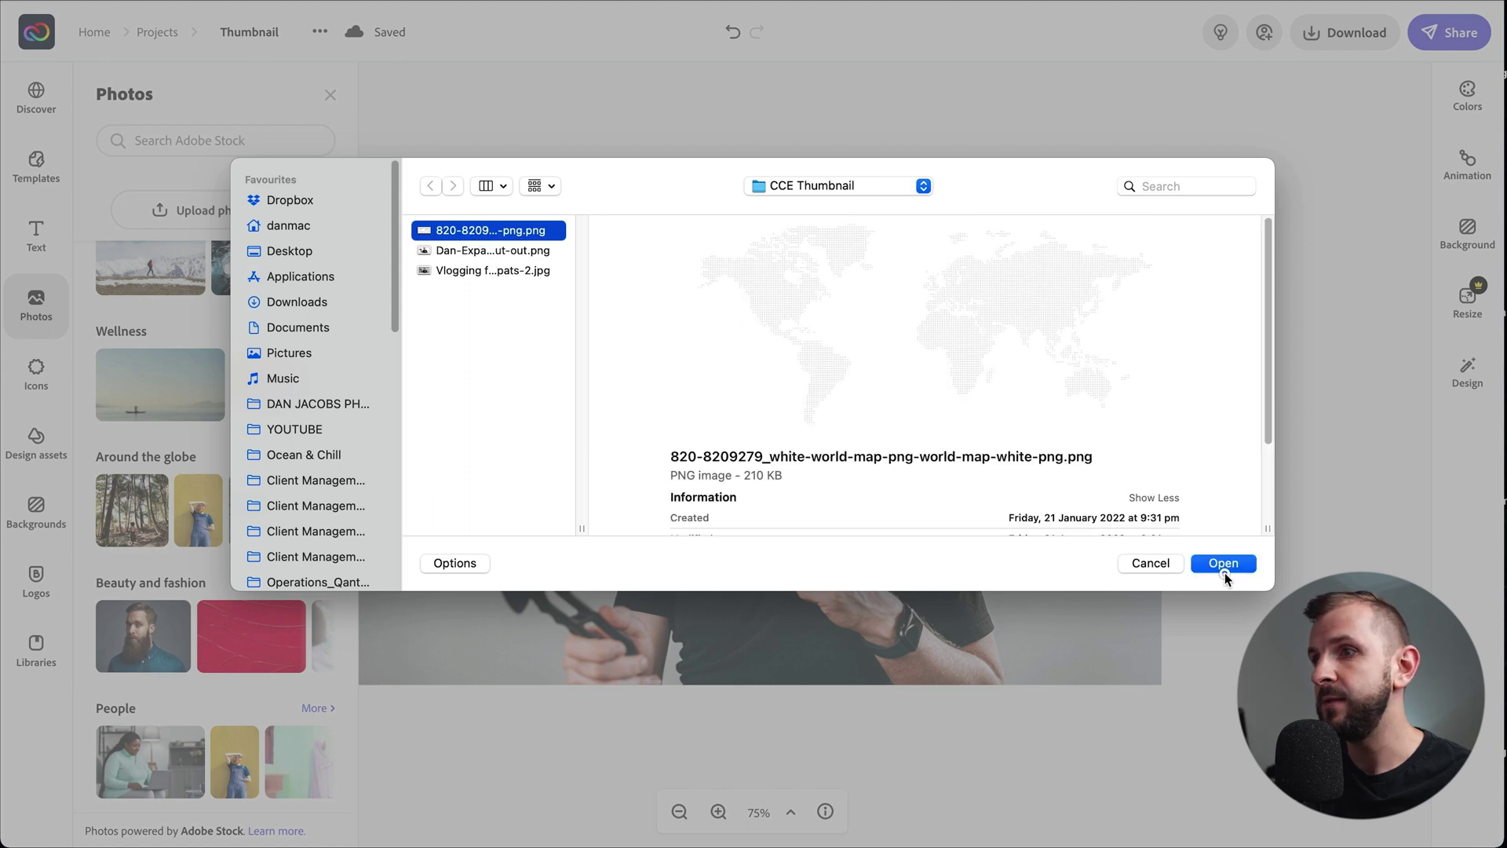
pyautogui.click(1224, 566)
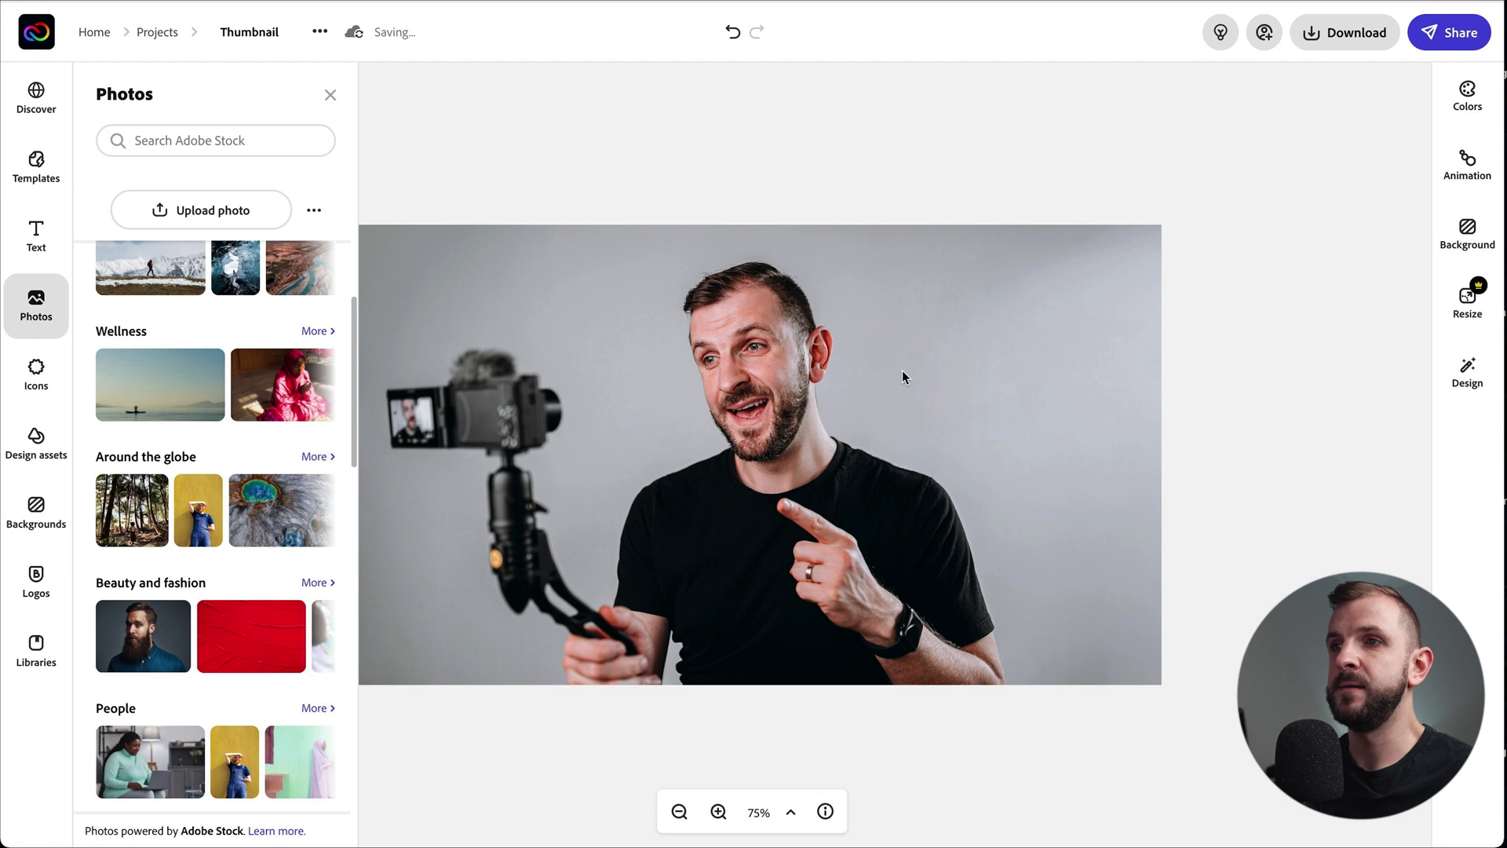
# Step: Move the world map to the upper left of the thumbnail and darken it with contrast 100 and brightness -57
pyautogui.click(892, 347)
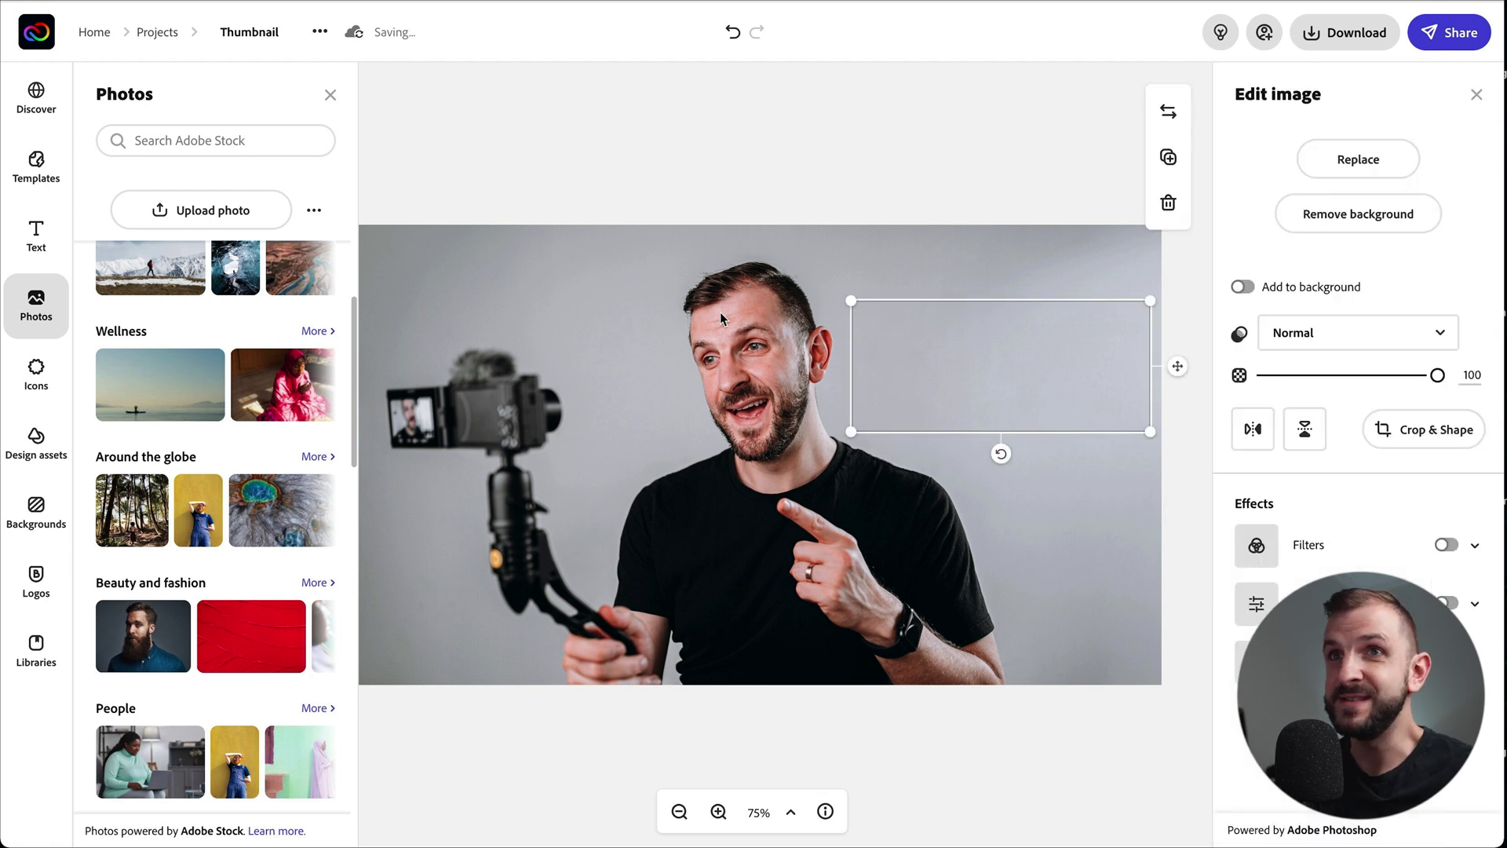
pyautogui.click(331, 95)
pyautogui.moveTo(1029, 411); pyautogui.dragTo(488, 326)
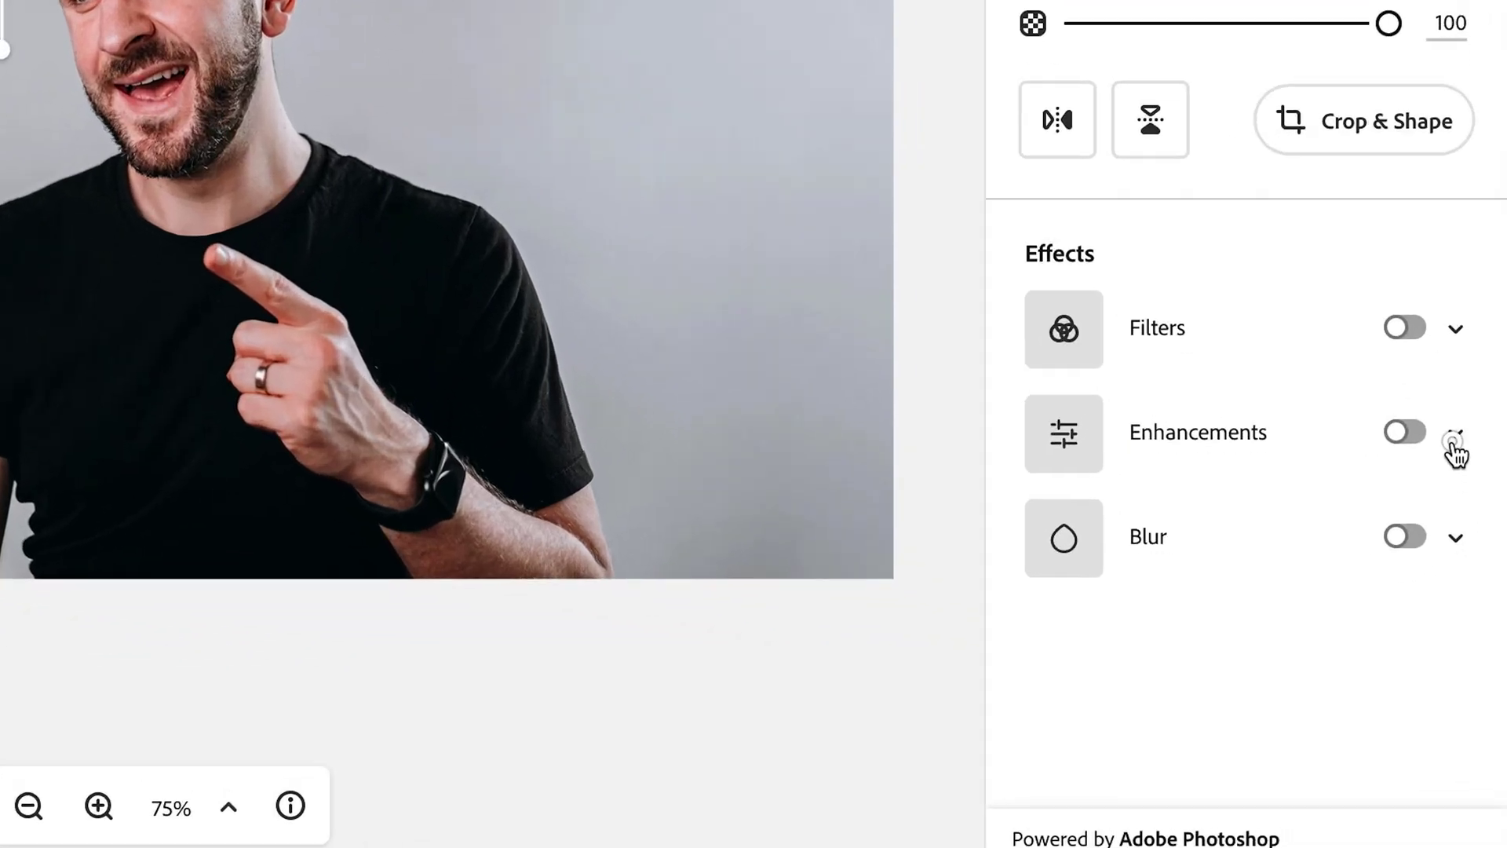
pyautogui.click(1455, 440)
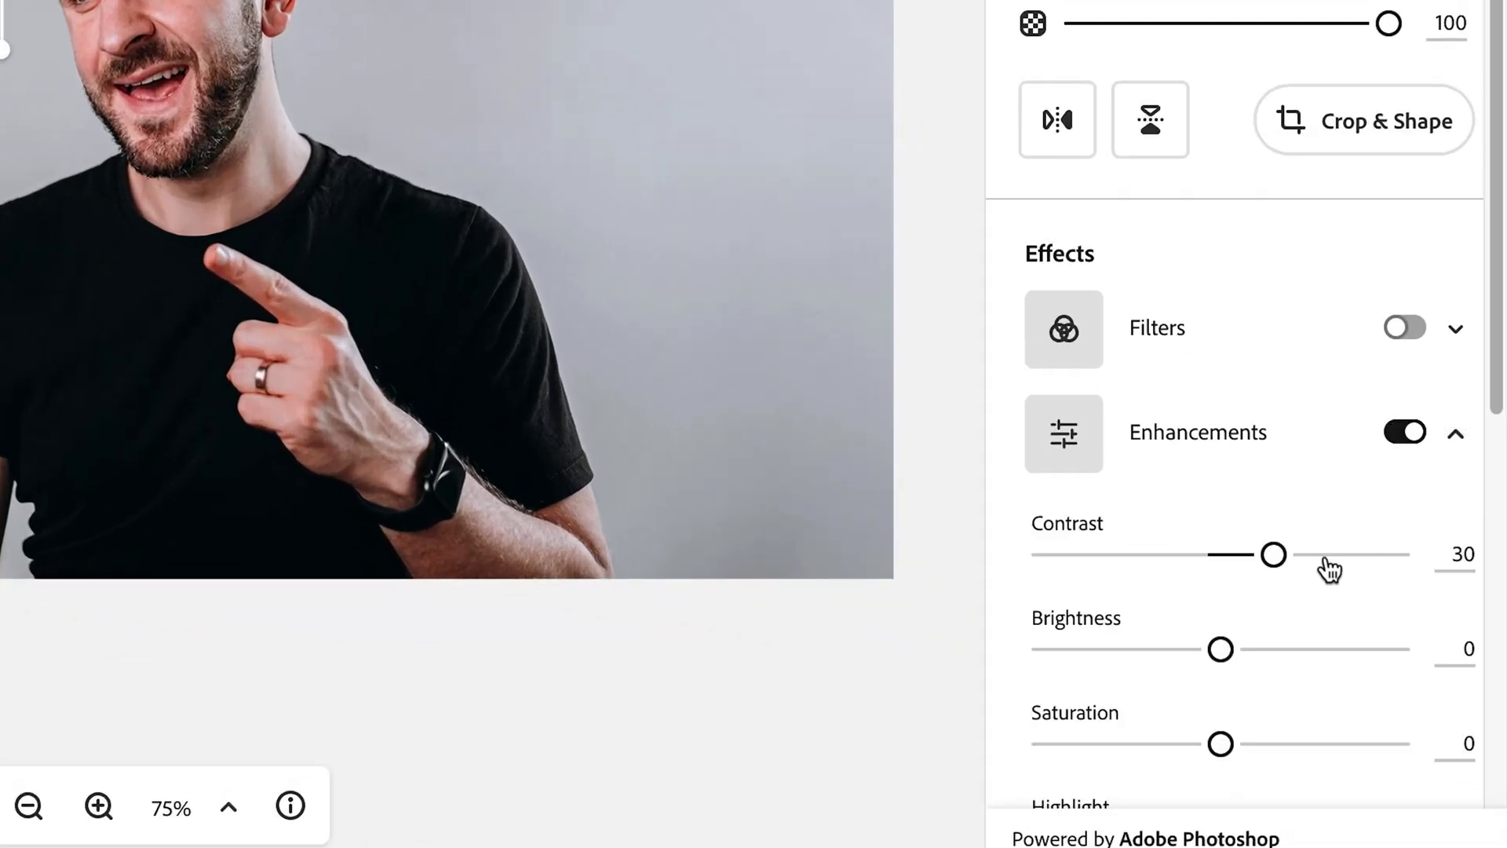
pyautogui.moveTo(1287, 561); pyautogui.dragTo(1394, 561)
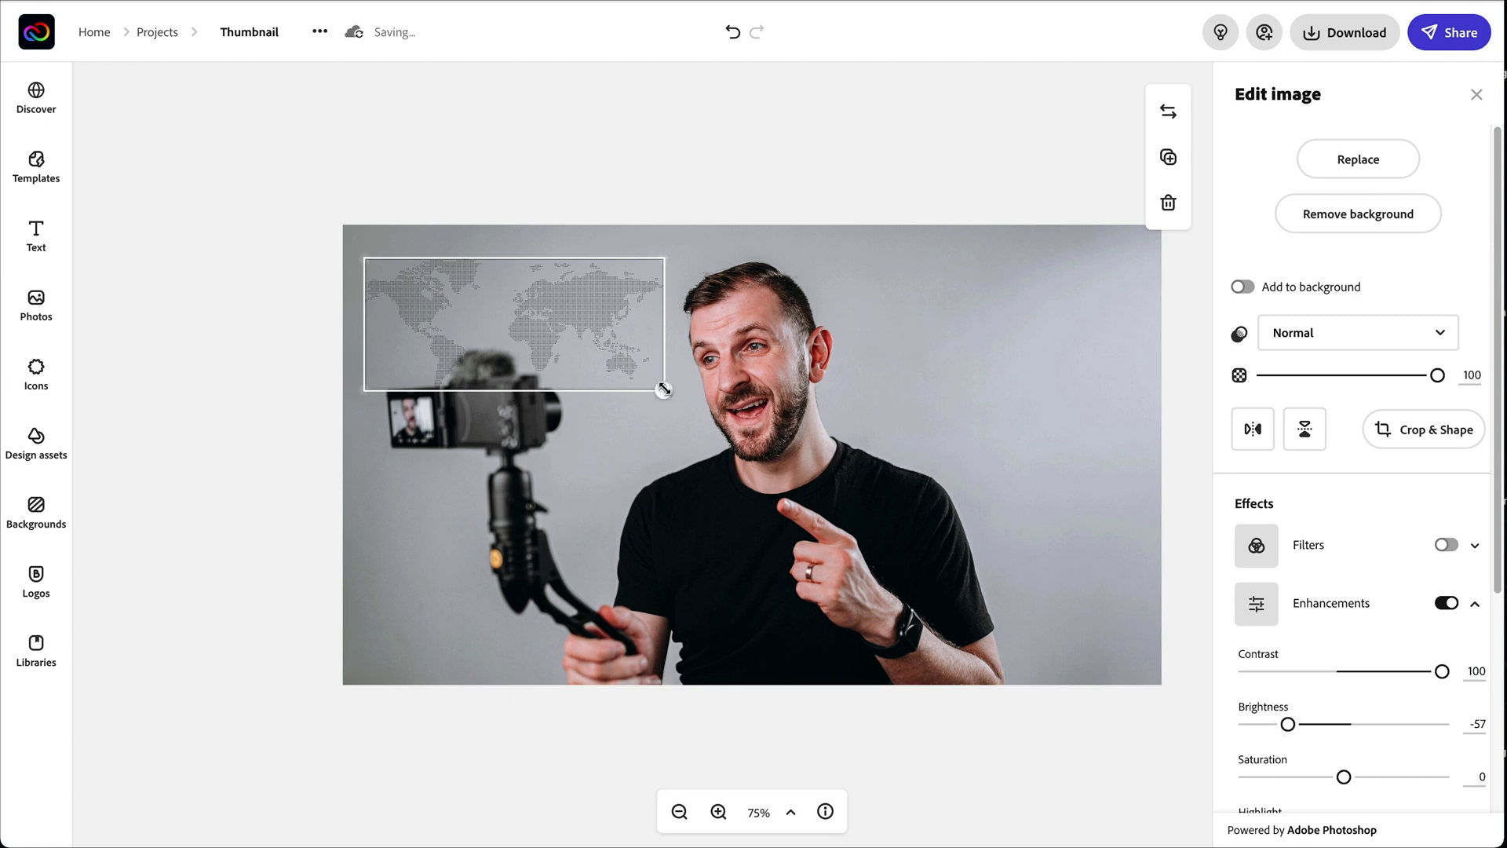
# Step: Enlarge the world map to span nearly the whole width of the background photo and centre it there
pyautogui.moveTo(665, 389); pyautogui.dragTo(1131, 680)
pyautogui.moveTo(879, 432); pyautogui.dragTo(867, 435)
pyautogui.moveTo(1145, 621); pyautogui.dragTo(1162, 635)
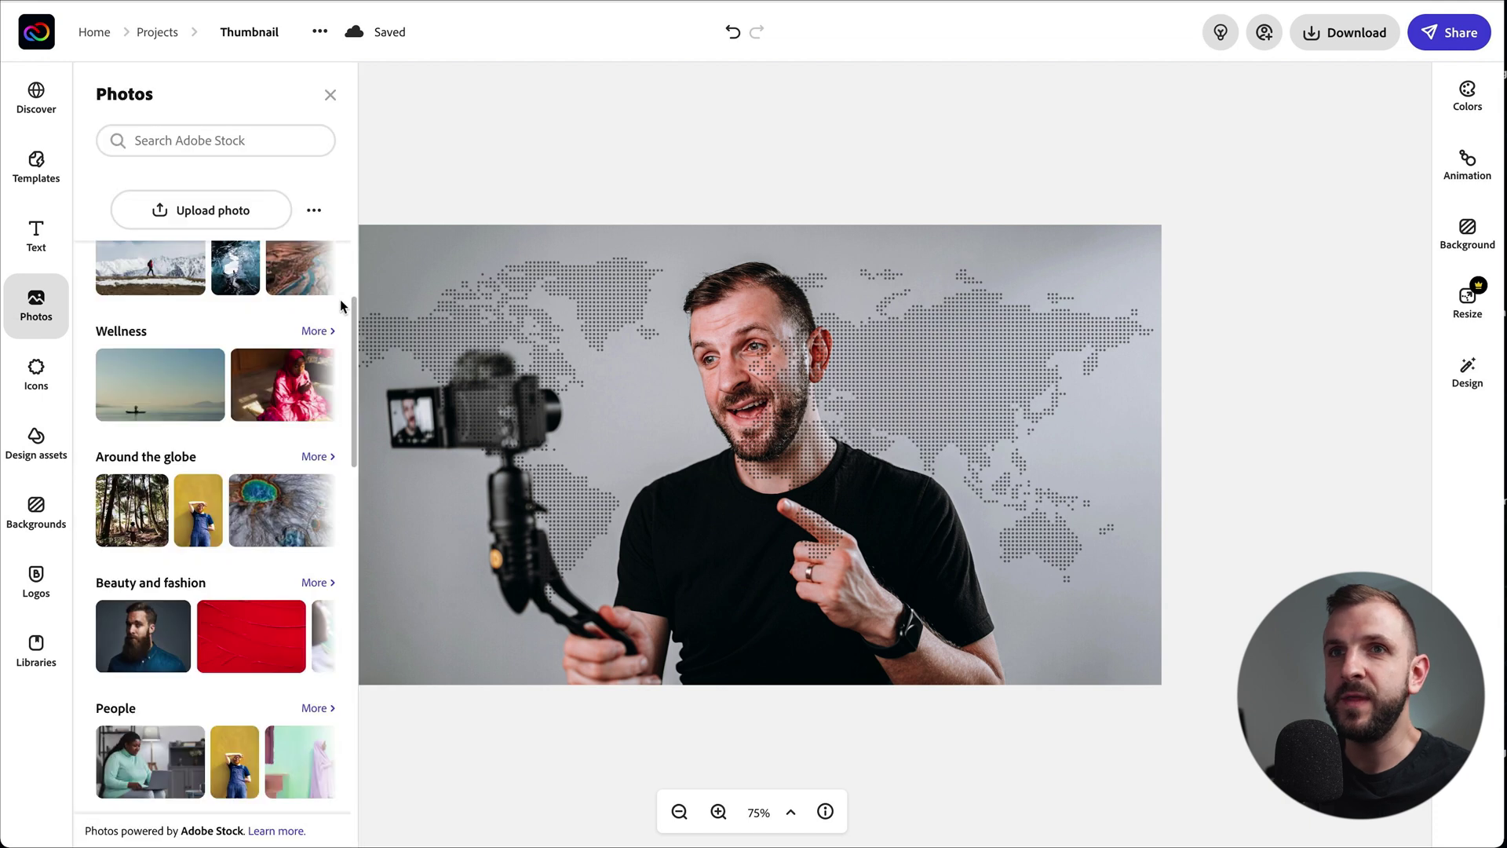
# Step: Upload the cut-out PNG of the man with the camera from the CCE Thumbnail folder onto the canvas
pyautogui.click(224, 219)
pyautogui.click(458, 251)
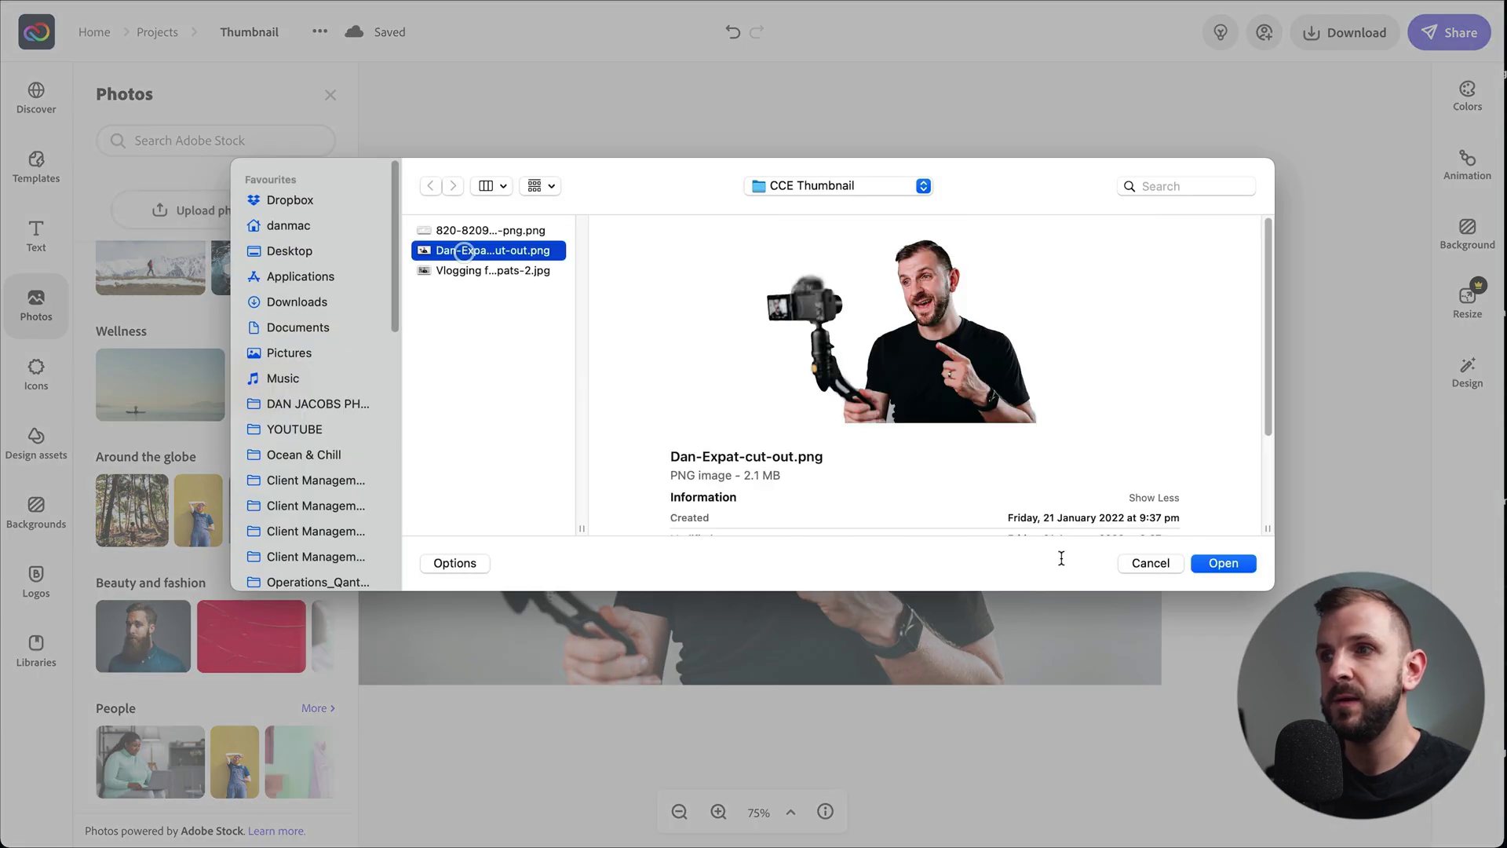
pyautogui.click(1227, 565)
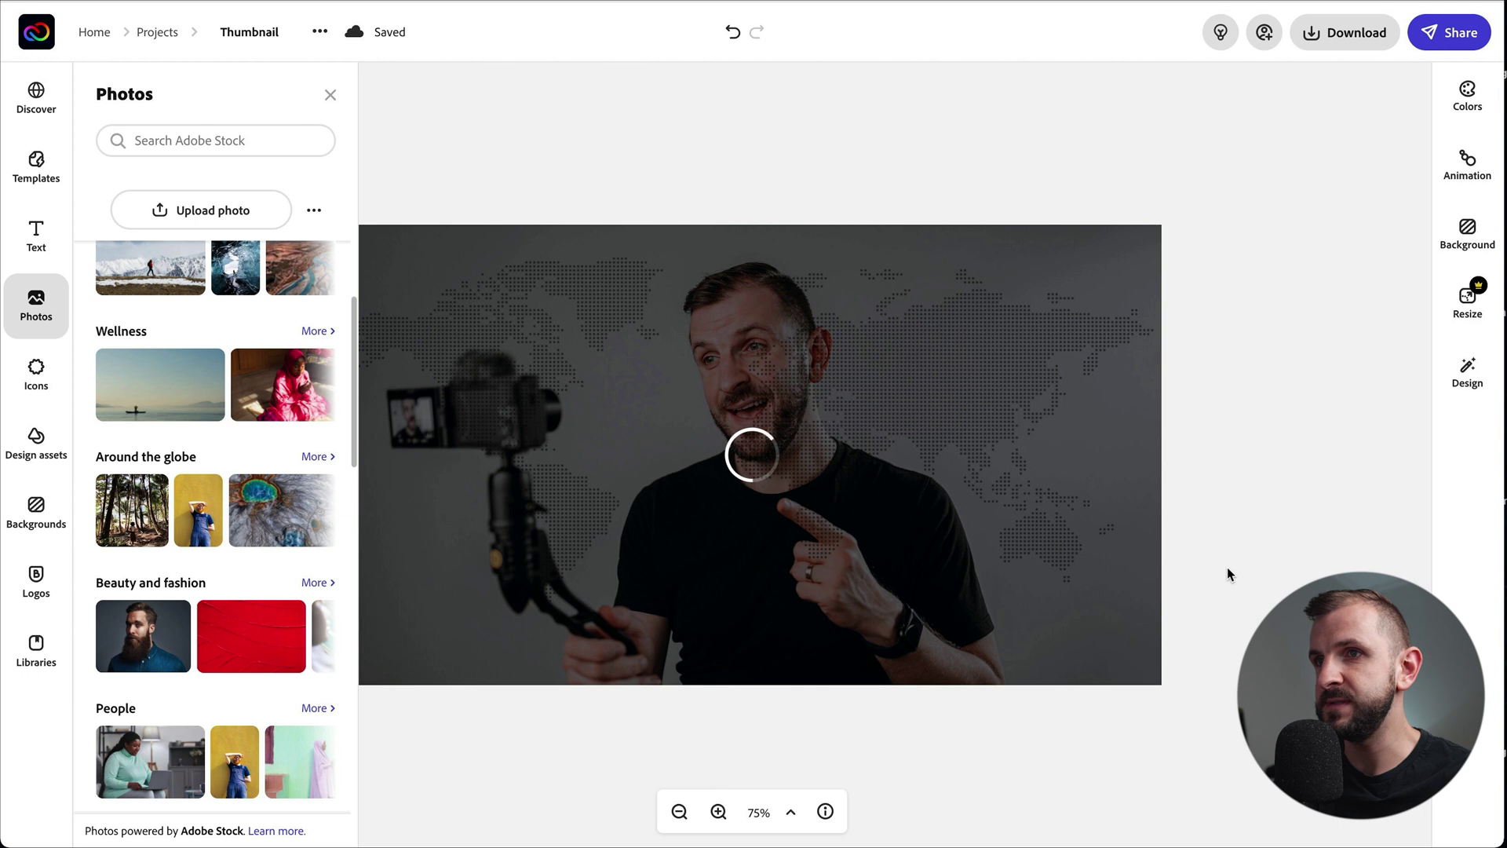
pyautogui.click(331, 96)
# Step: Scale up the cut-out and align it exactly over the man in the background photo, in front of the world map
pyautogui.moveTo(1053, 339); pyautogui.dragTo(630, 637)
pyautogui.moveTo(724, 517); pyautogui.dragTo(1233, 115)
pyautogui.moveTo(970, 295); pyautogui.dragTo(808, 281)
pyautogui.moveTo(1121, 128); pyautogui.dragTo(1100, 145)
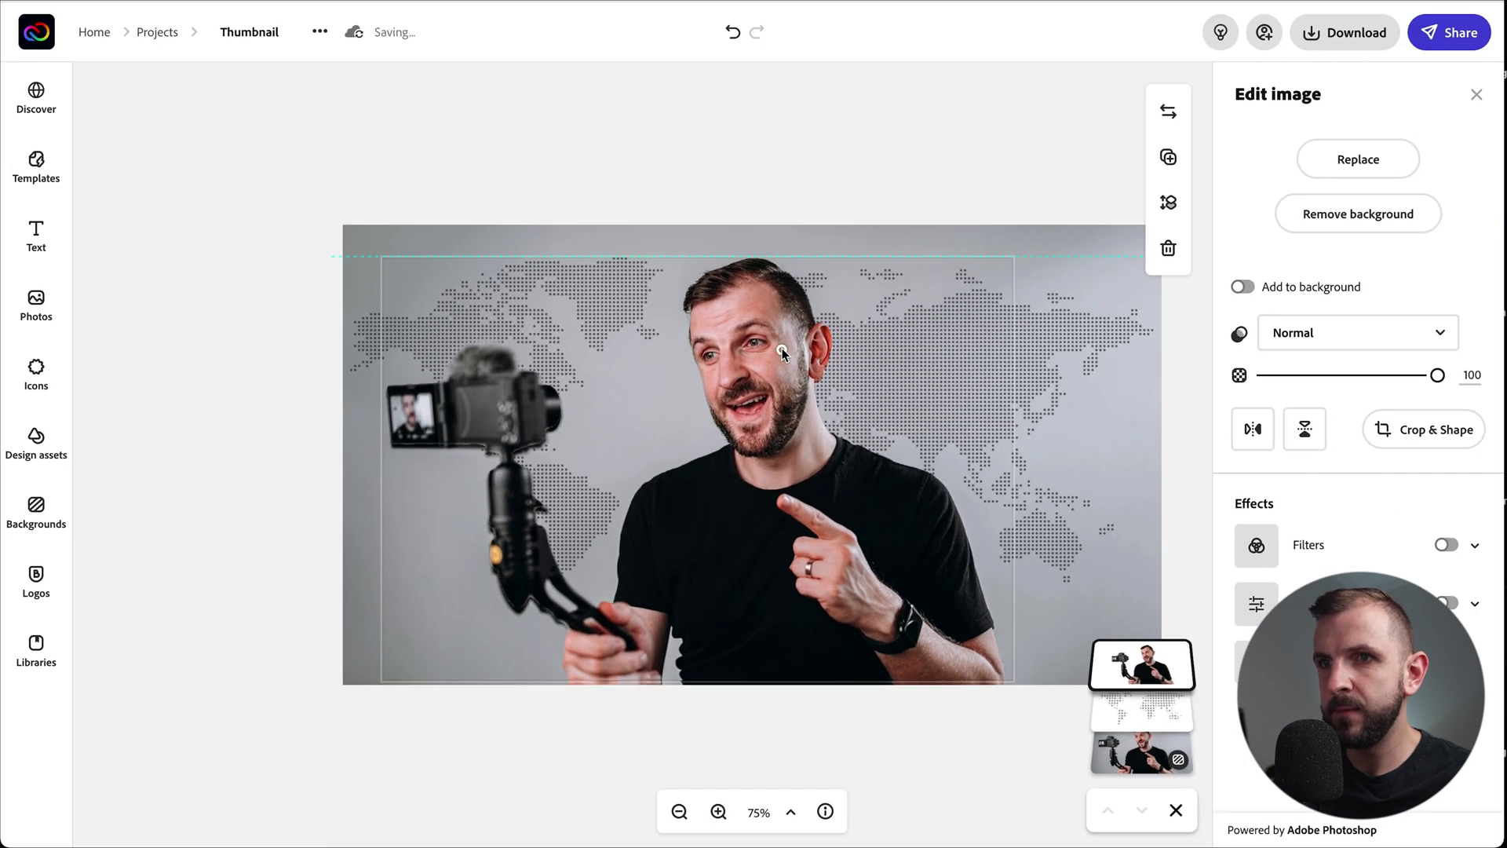
pyautogui.click(782, 350)
pyautogui.moveTo(811, 628); pyautogui.dragTo(811, 634)
pyautogui.click(740, 144)
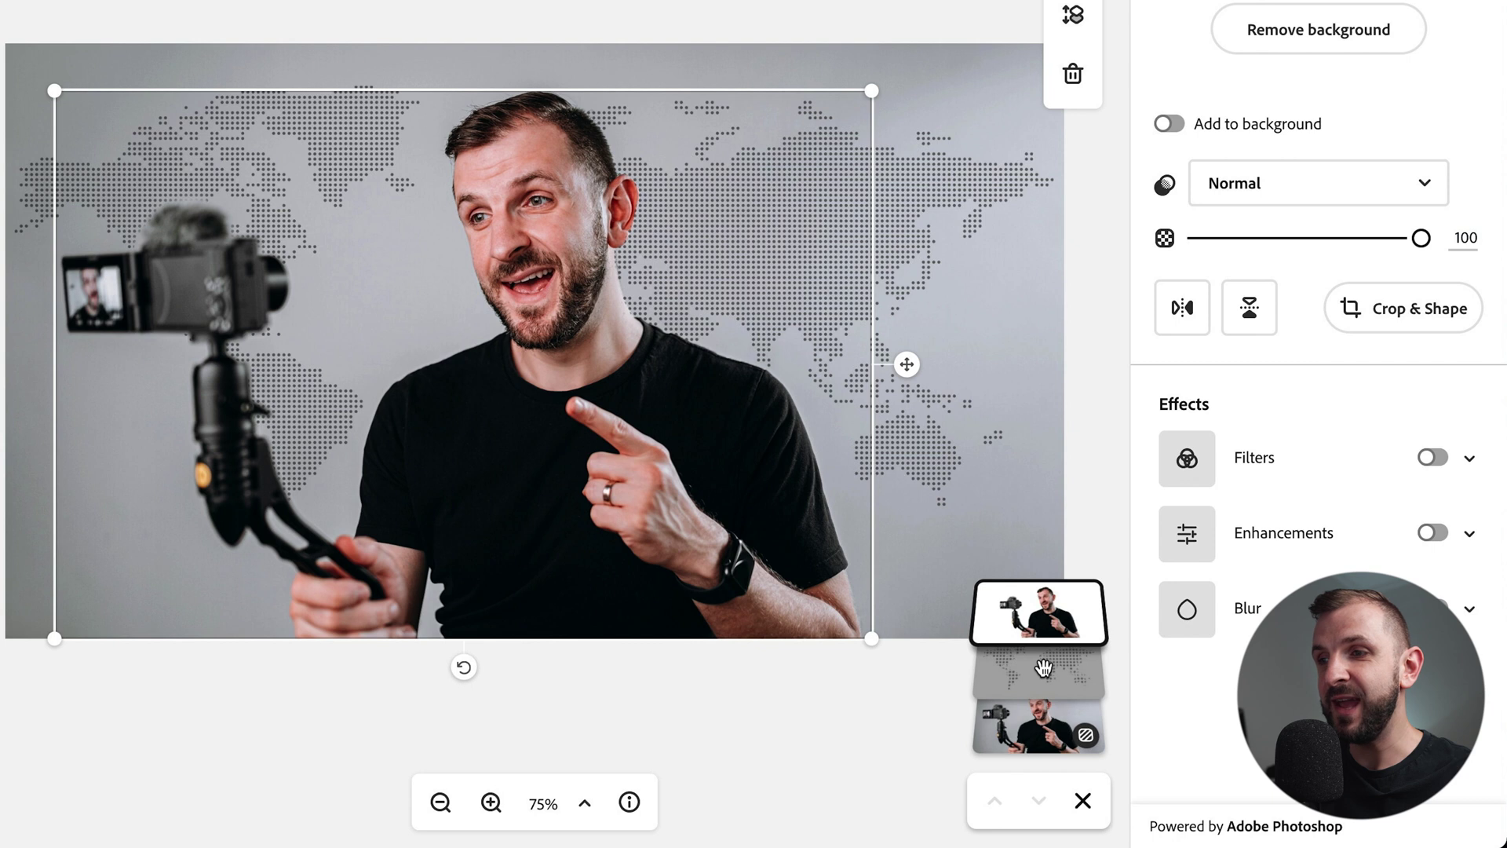
pyautogui.moveTo(1044, 668)
pyautogui.mouseDown()
pyautogui.moveTo(1044, 589)
pyautogui.moveTo(1044, 686)
pyautogui.mouseUp()
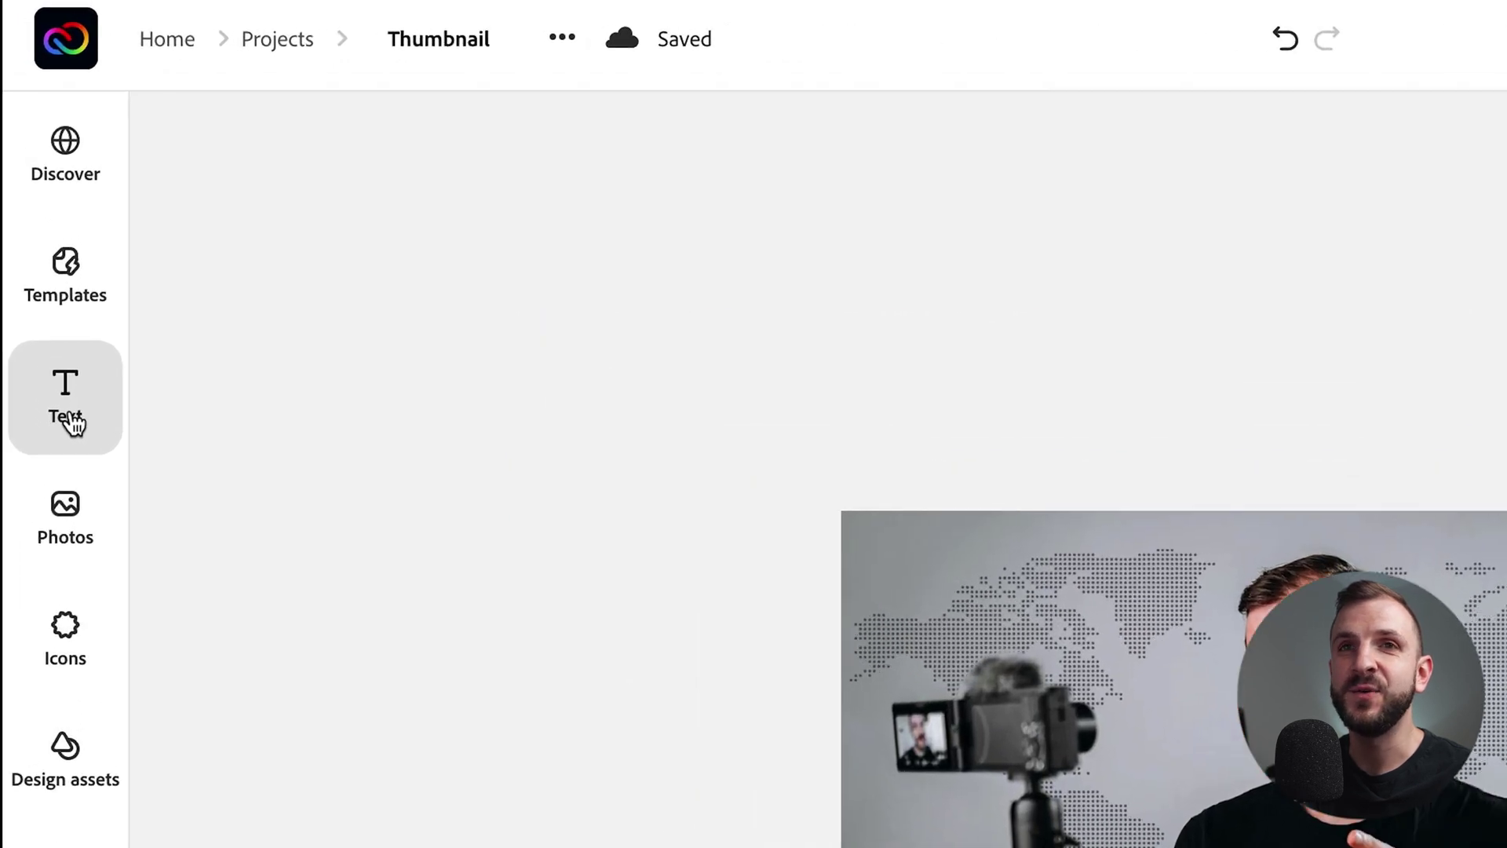
# Step: Add a text box reading SHARE YOUR LIFE, with each word on its own line
pyautogui.click(73, 422)
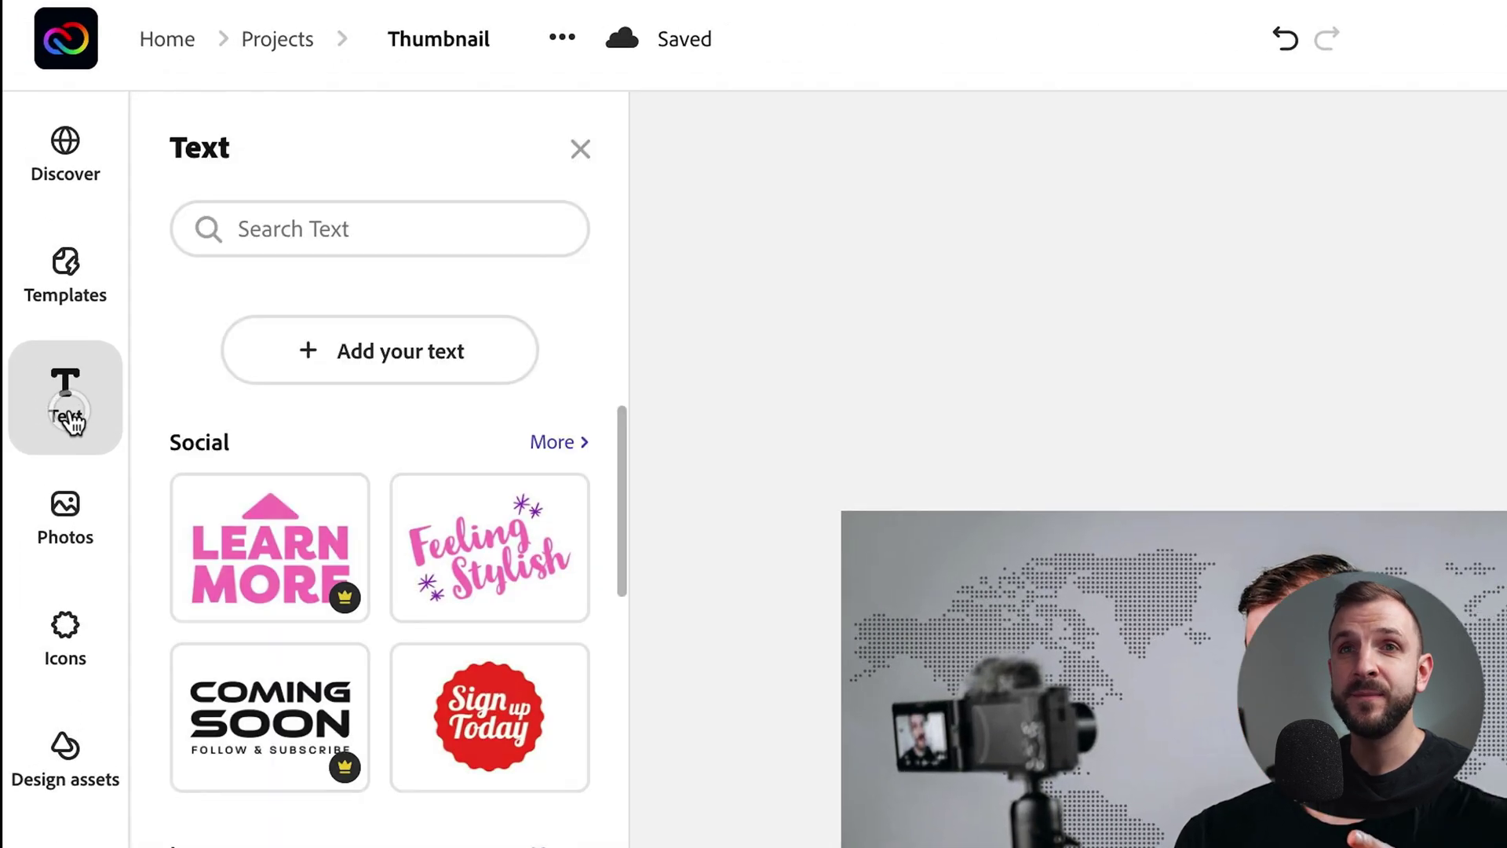
pyautogui.click(381, 345)
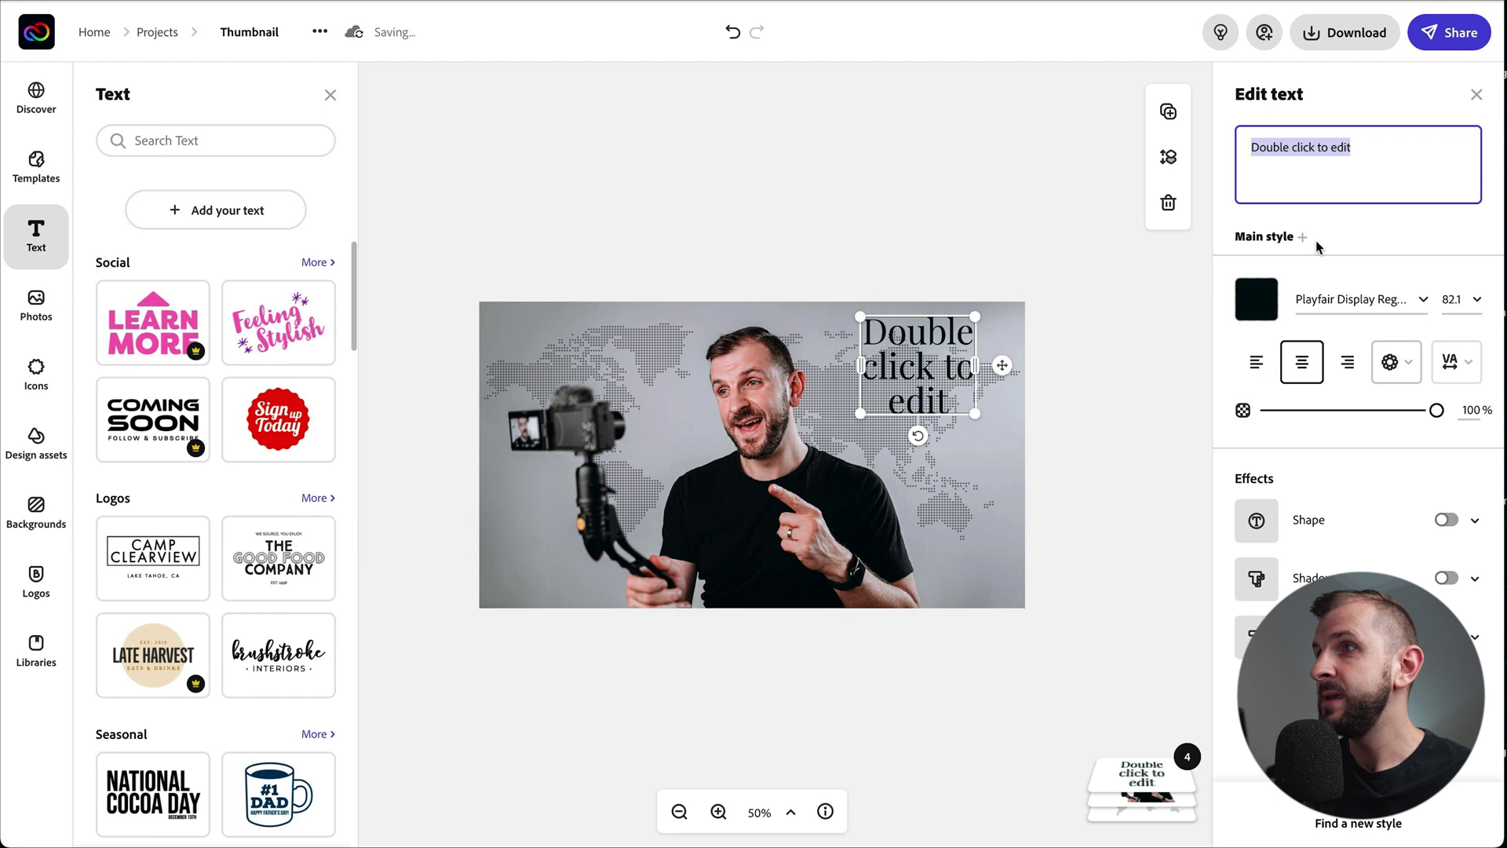
pyautogui.write('SAH')
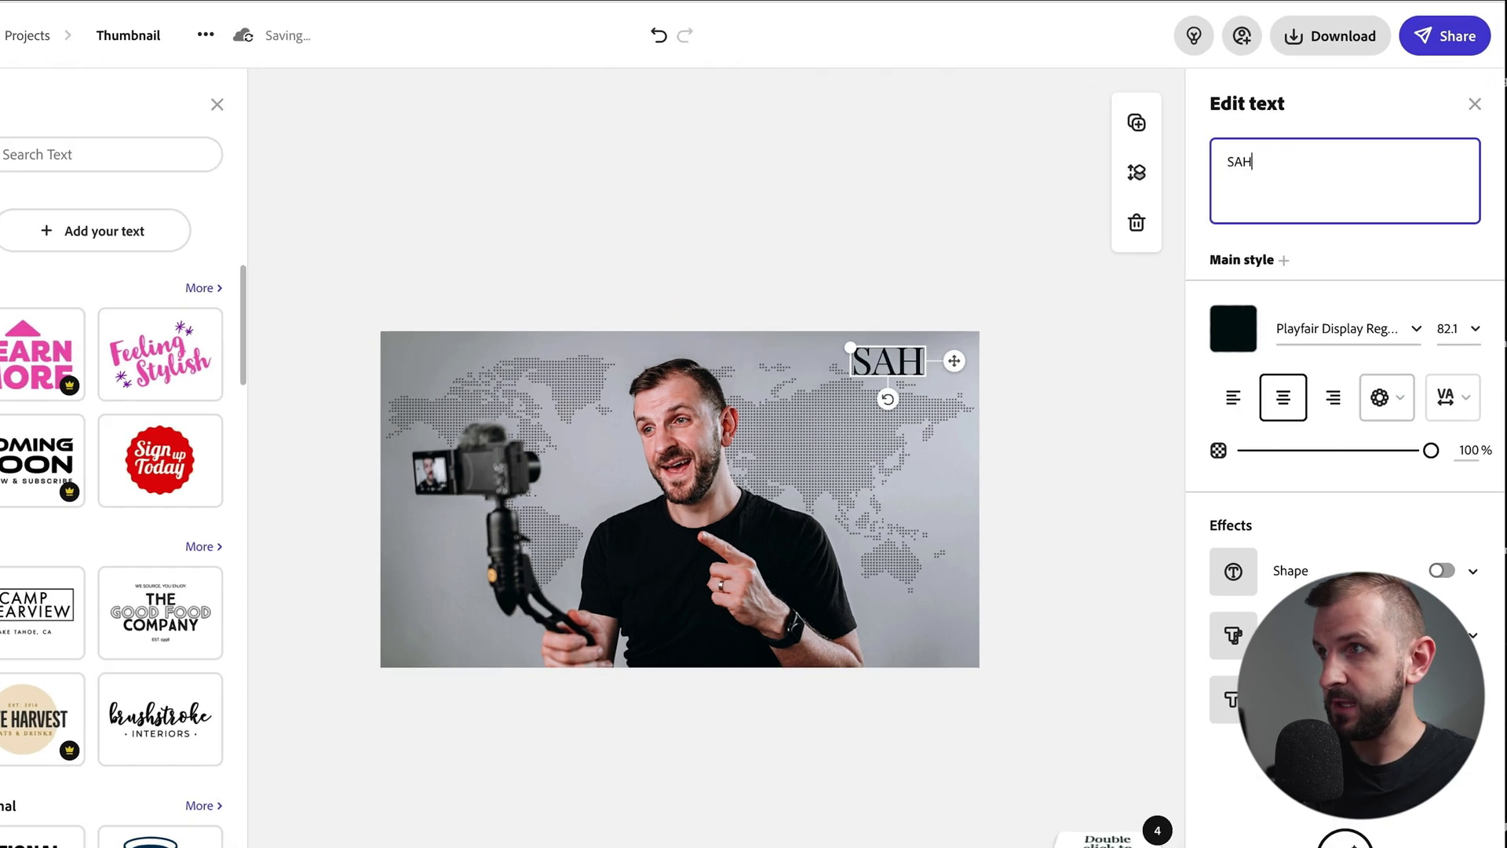
pyautogui.press('BackSpace')
pyautogui.press('BackSpace')
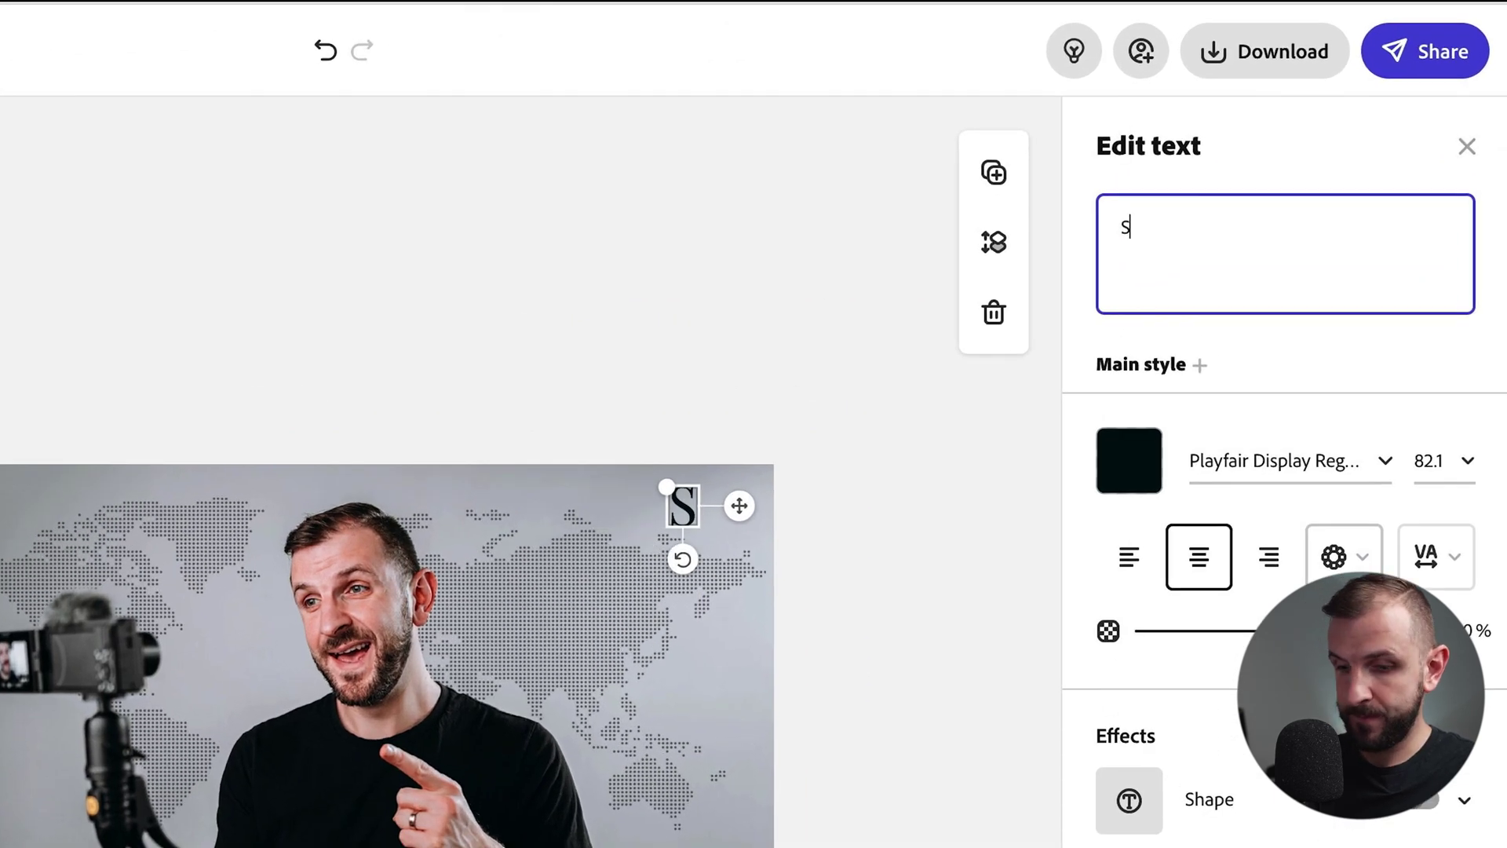
pyautogui.write('HARE')
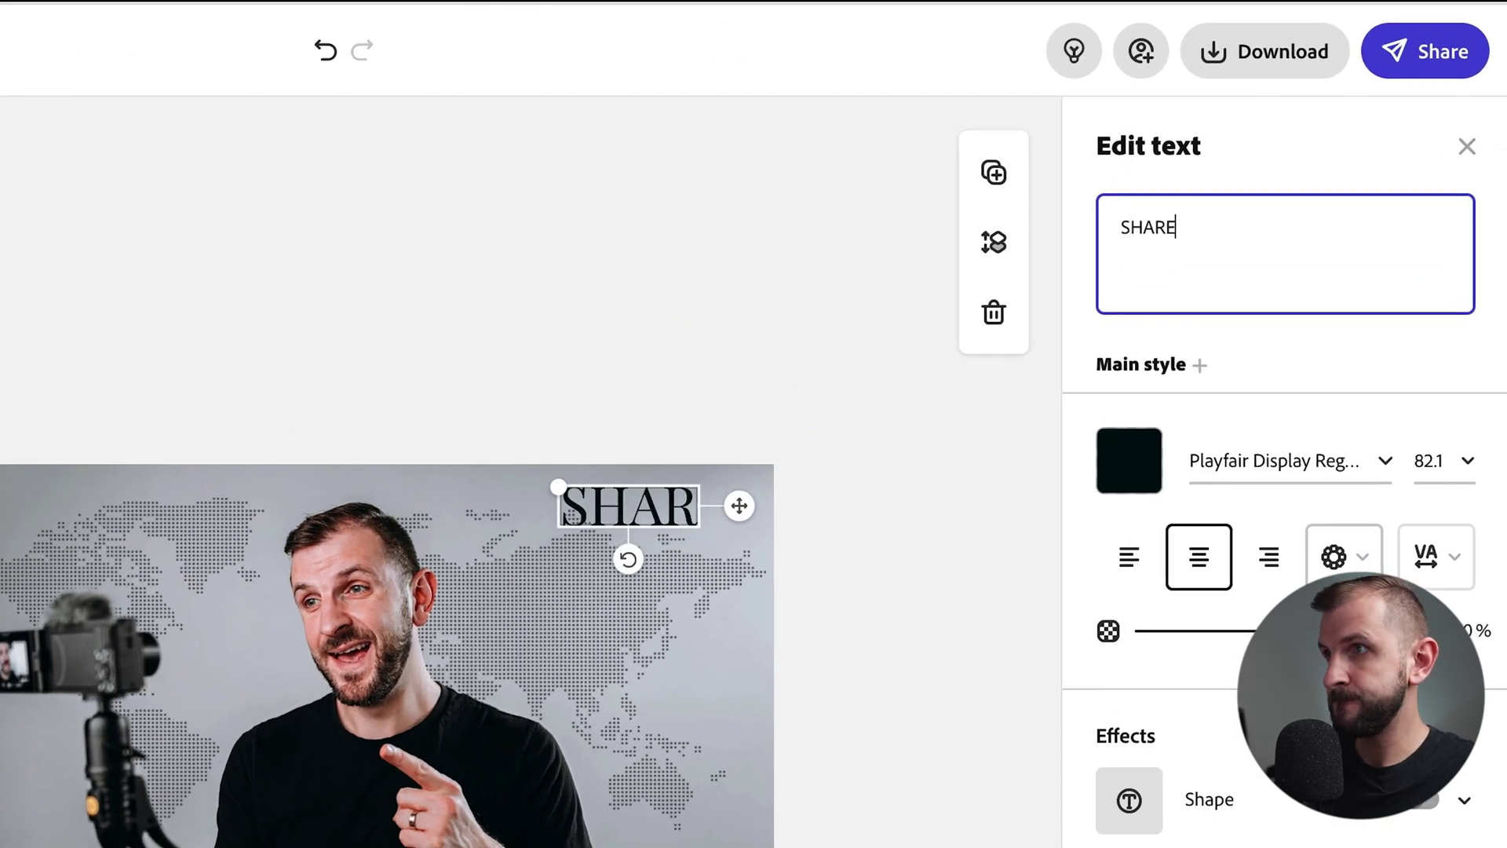
pyautogui.press('Return')
pyautogui.write('YOUR LIFE')
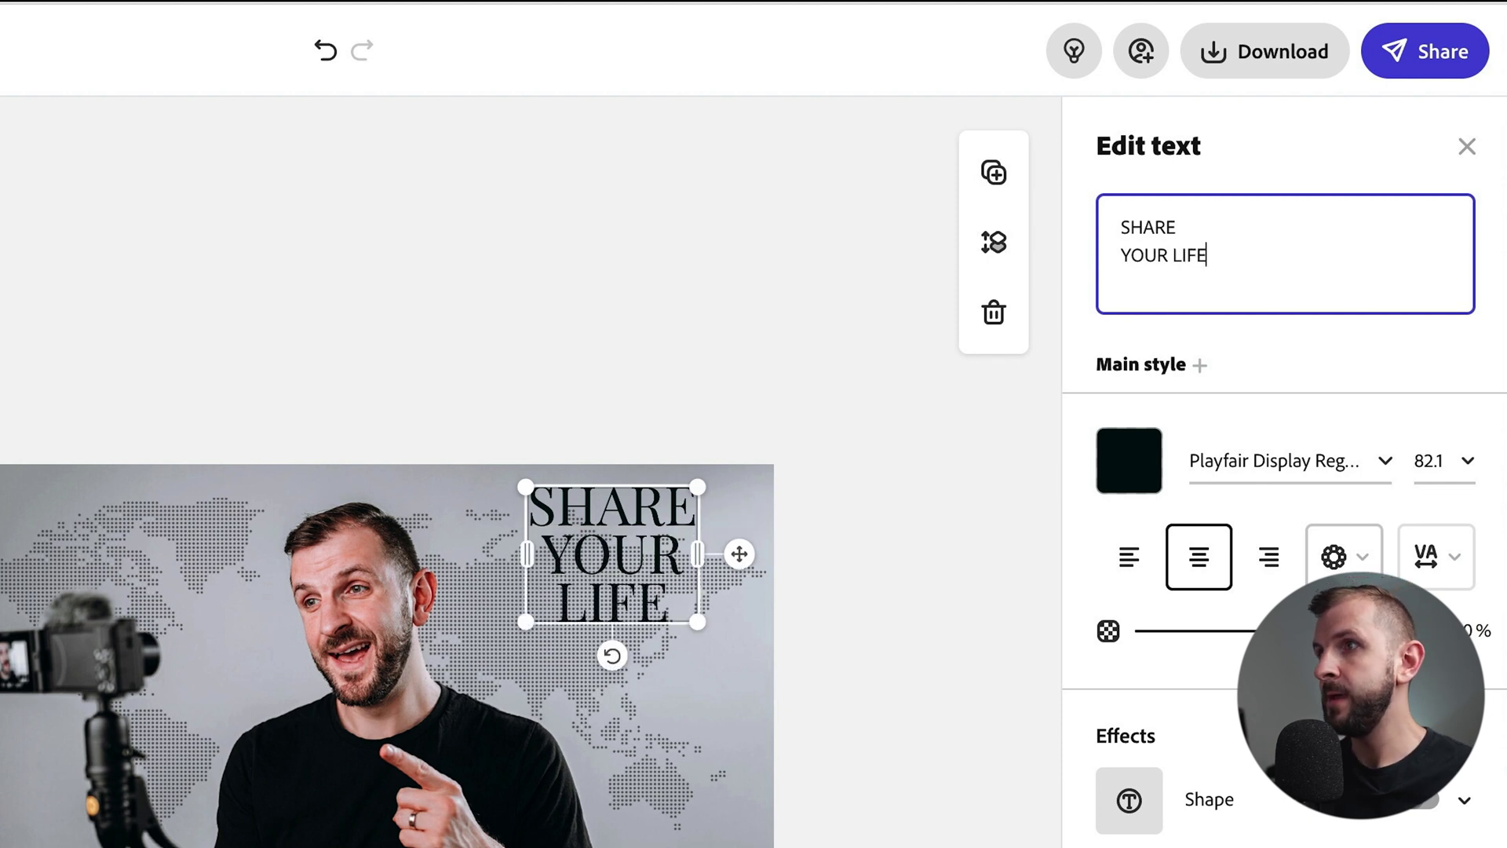
pyautogui.click(1174, 253)
pyautogui.press('Return')
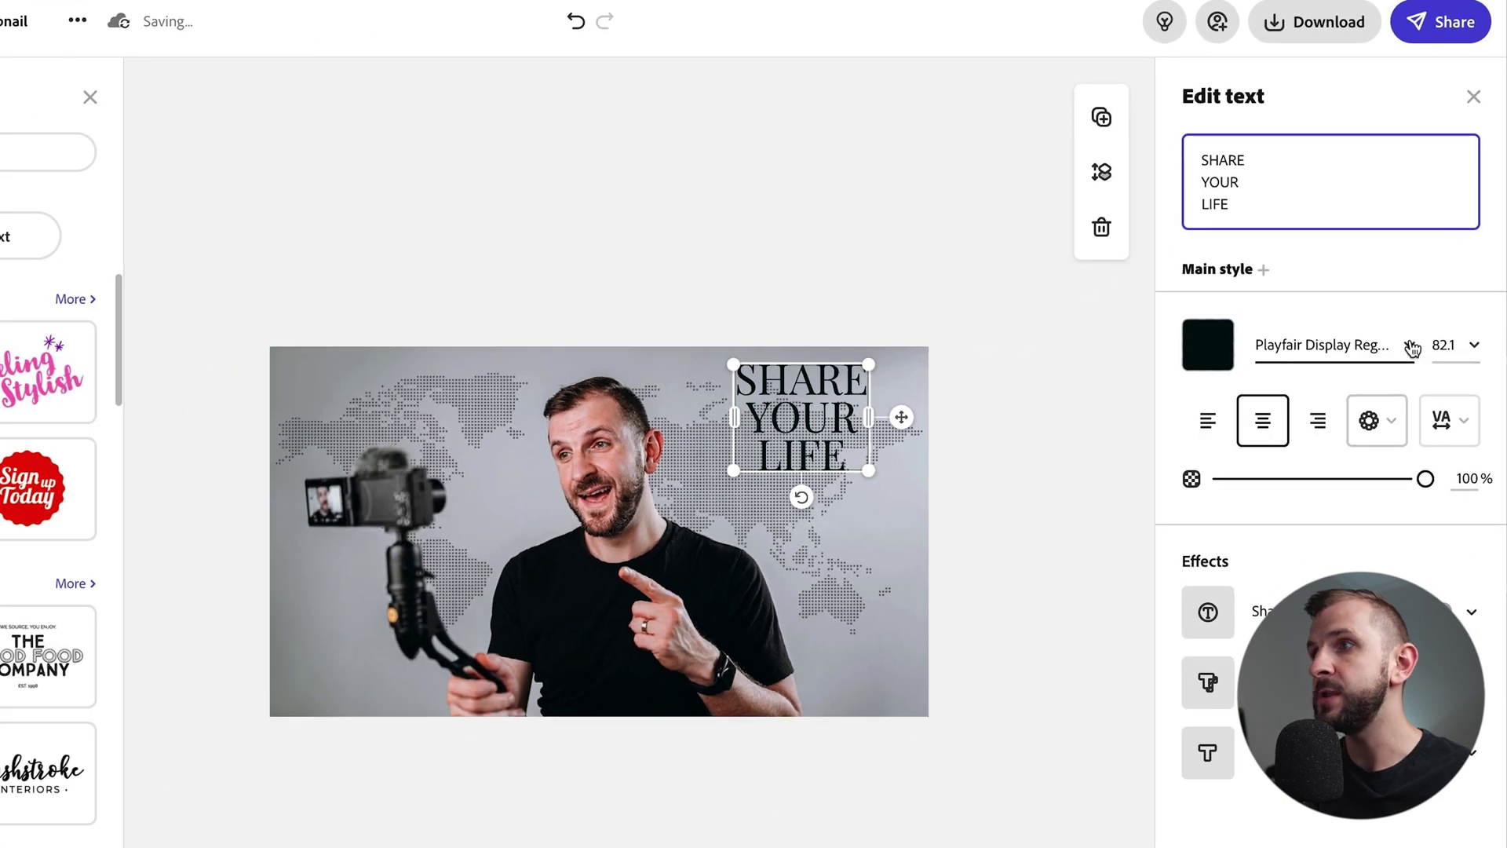
# Step: Change the font of the SHARE YOUR LIFE text to Quicksand Bold
pyautogui.click(1386, 461)
pyautogui.click(1410, 346)
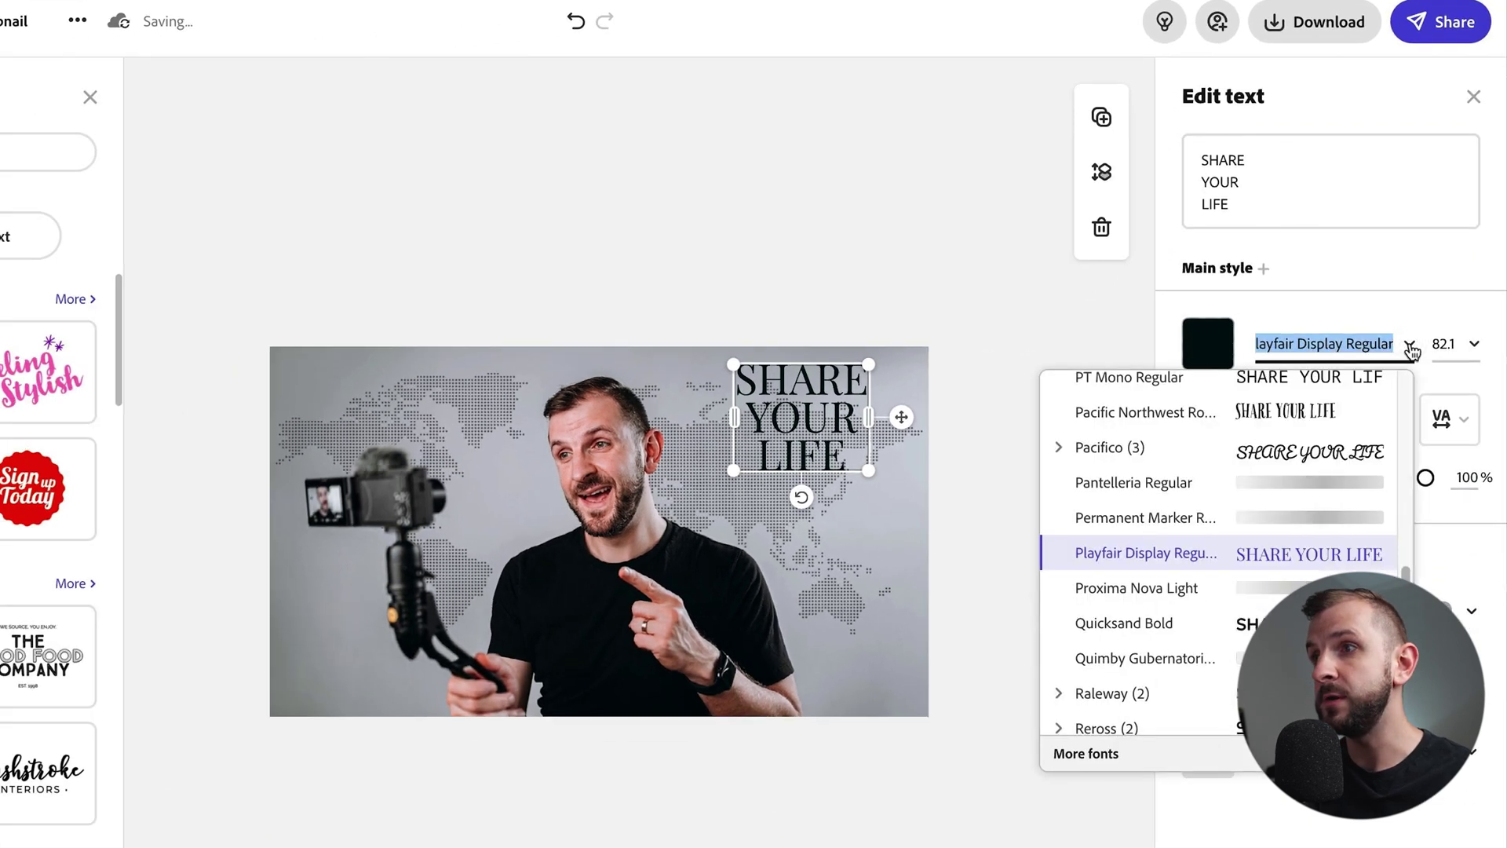
pyautogui.click(1168, 625)
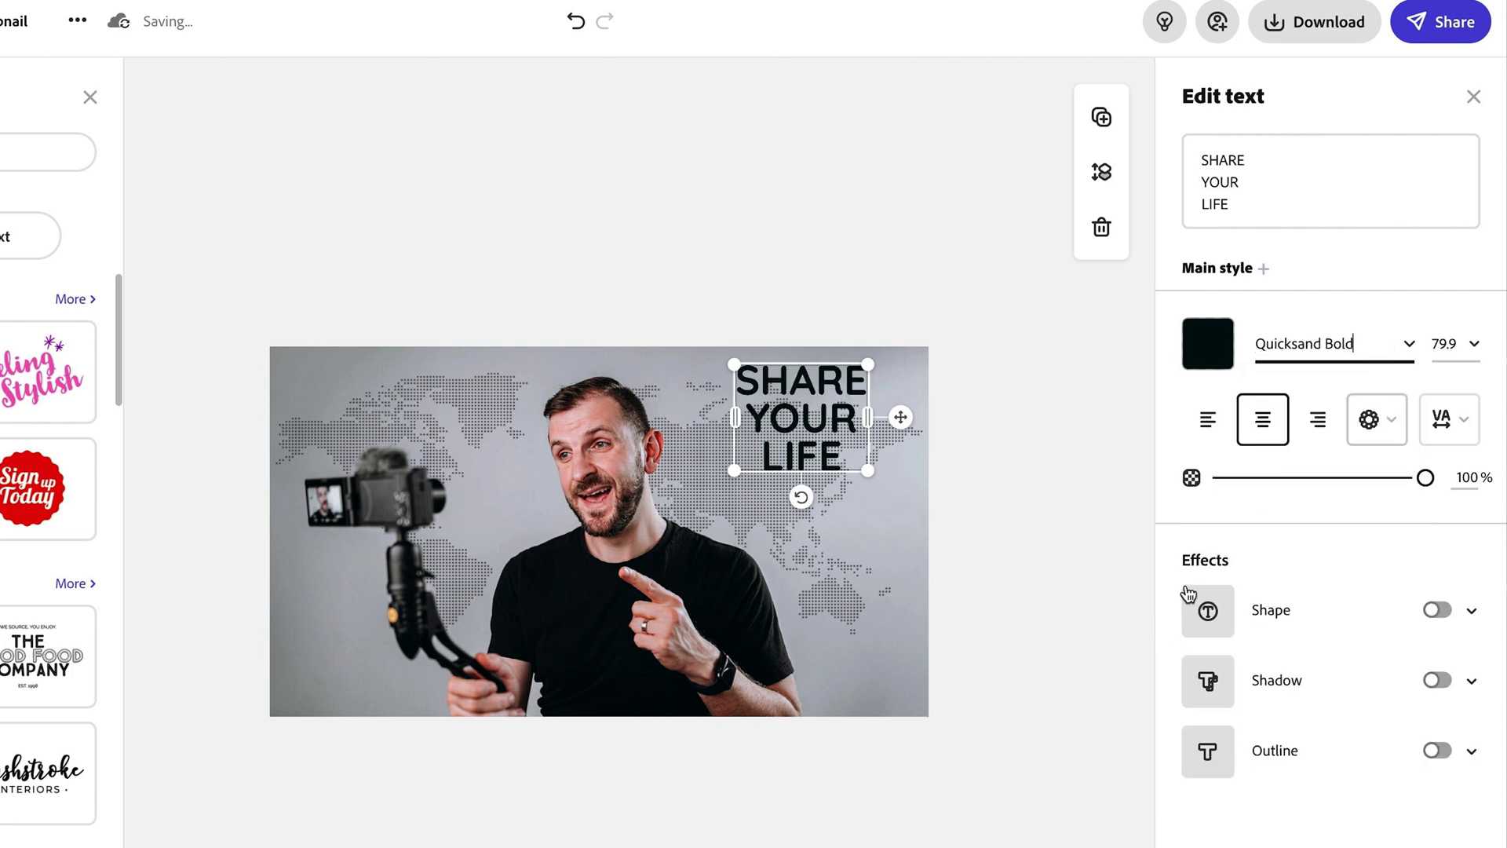
# Step: Colour the SHARE YOUR LIFE text white and shift it slightly down and to the left
pyautogui.click(1209, 344)
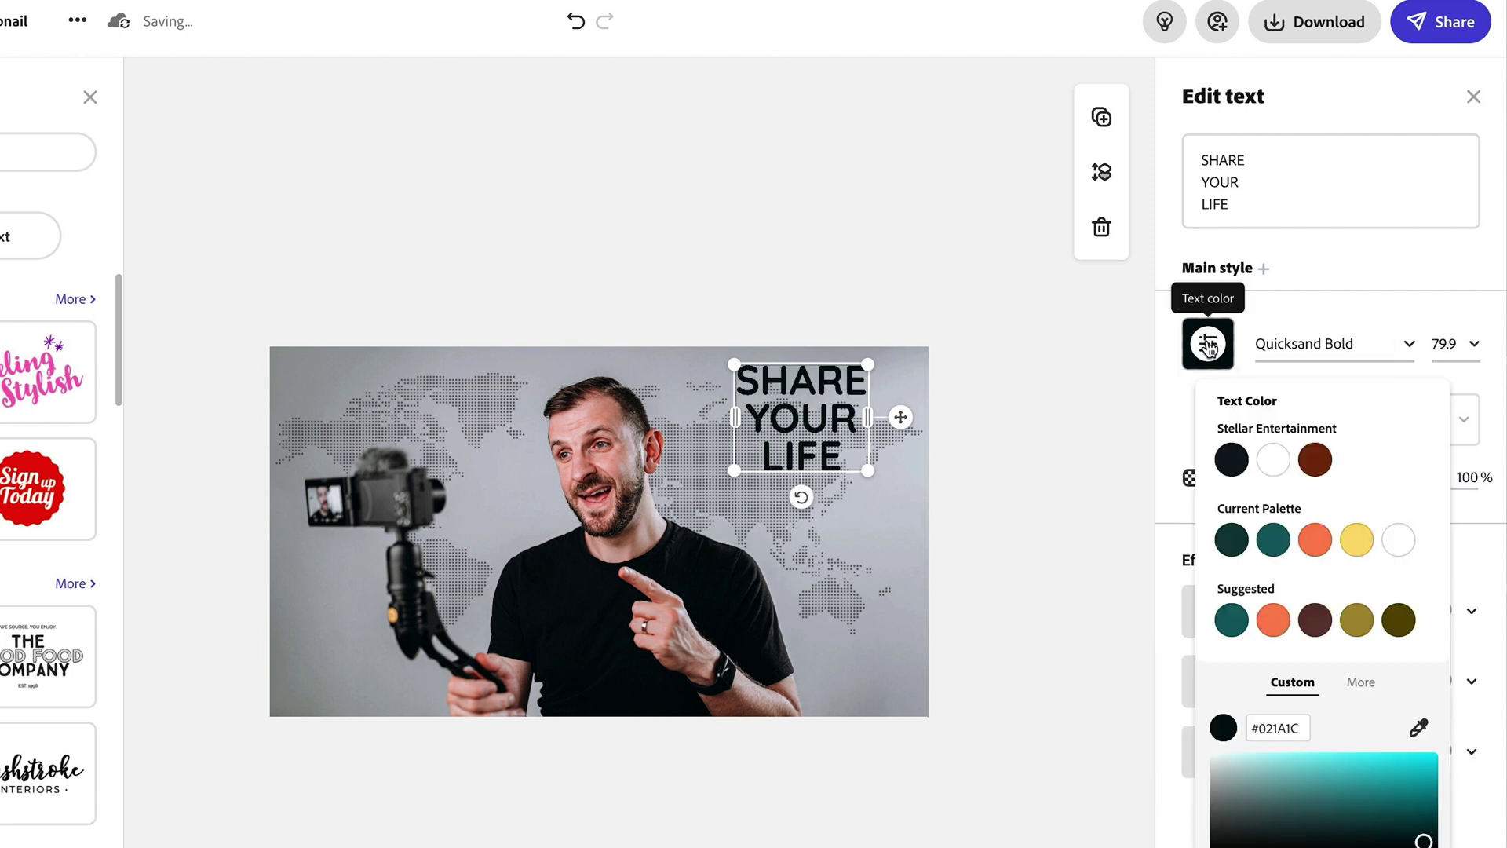
pyautogui.click(1282, 471)
pyautogui.click(1052, 537)
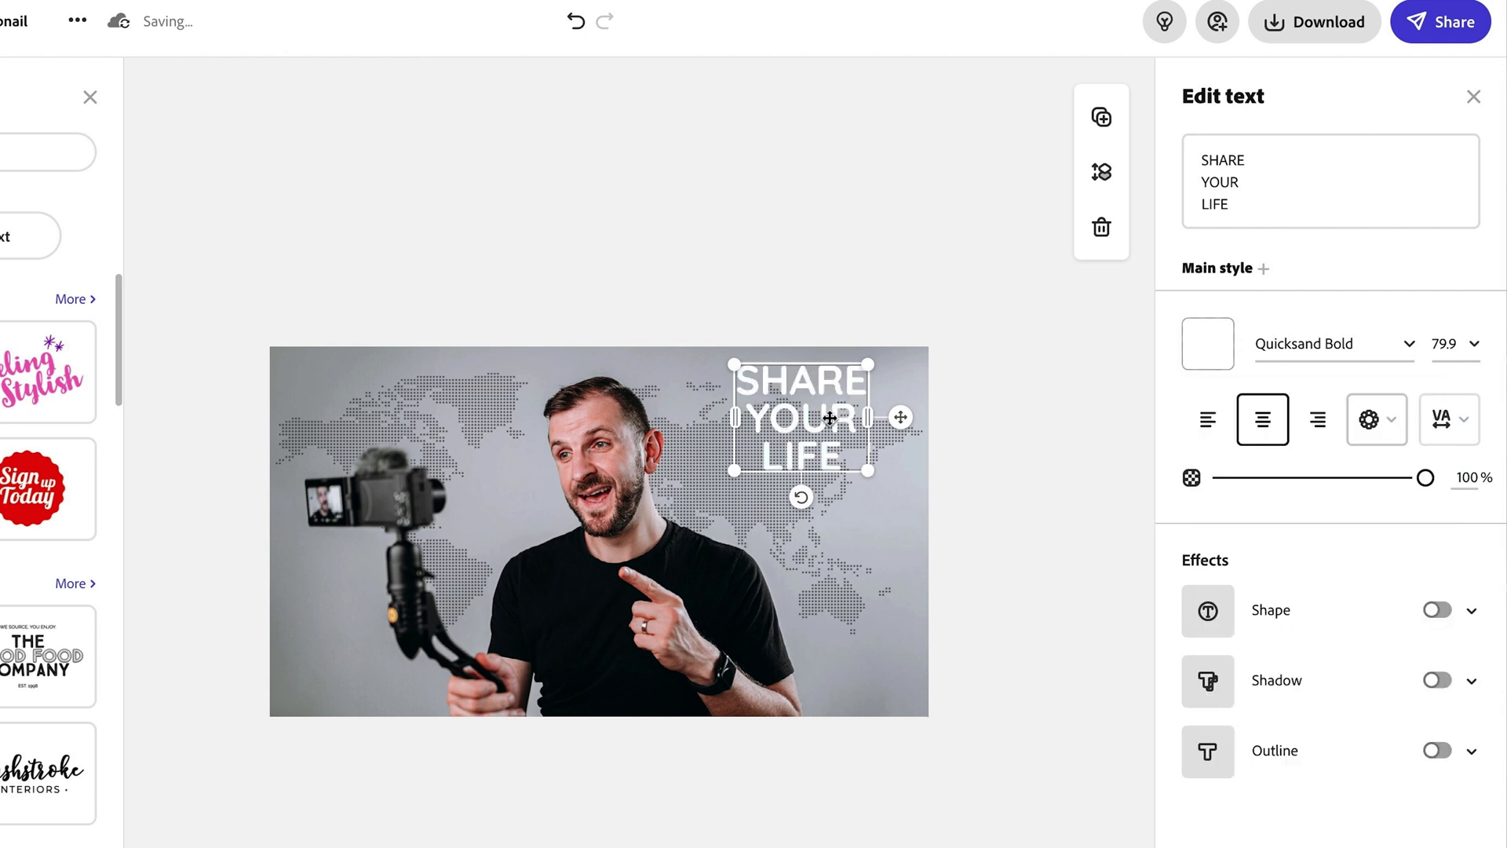
pyautogui.moveTo(822, 426); pyautogui.dragTo(805, 444)
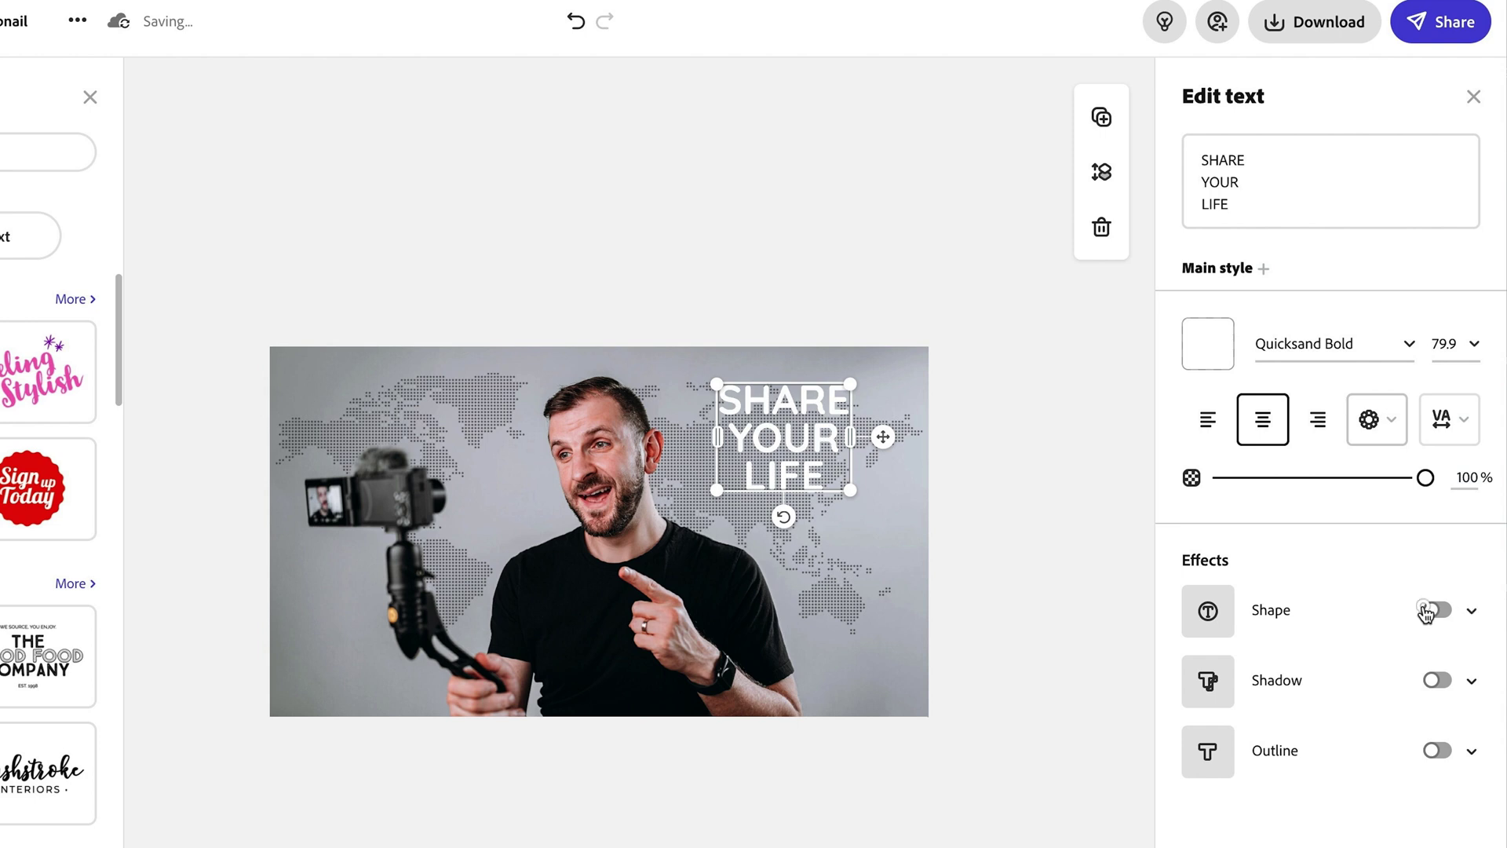
# Step: Add a bright orange shape behind the SHARE YOUR LIFE text, then tilt the text slightly clockwise
pyautogui.click(1432, 611)
pyautogui.click(1206, 679)
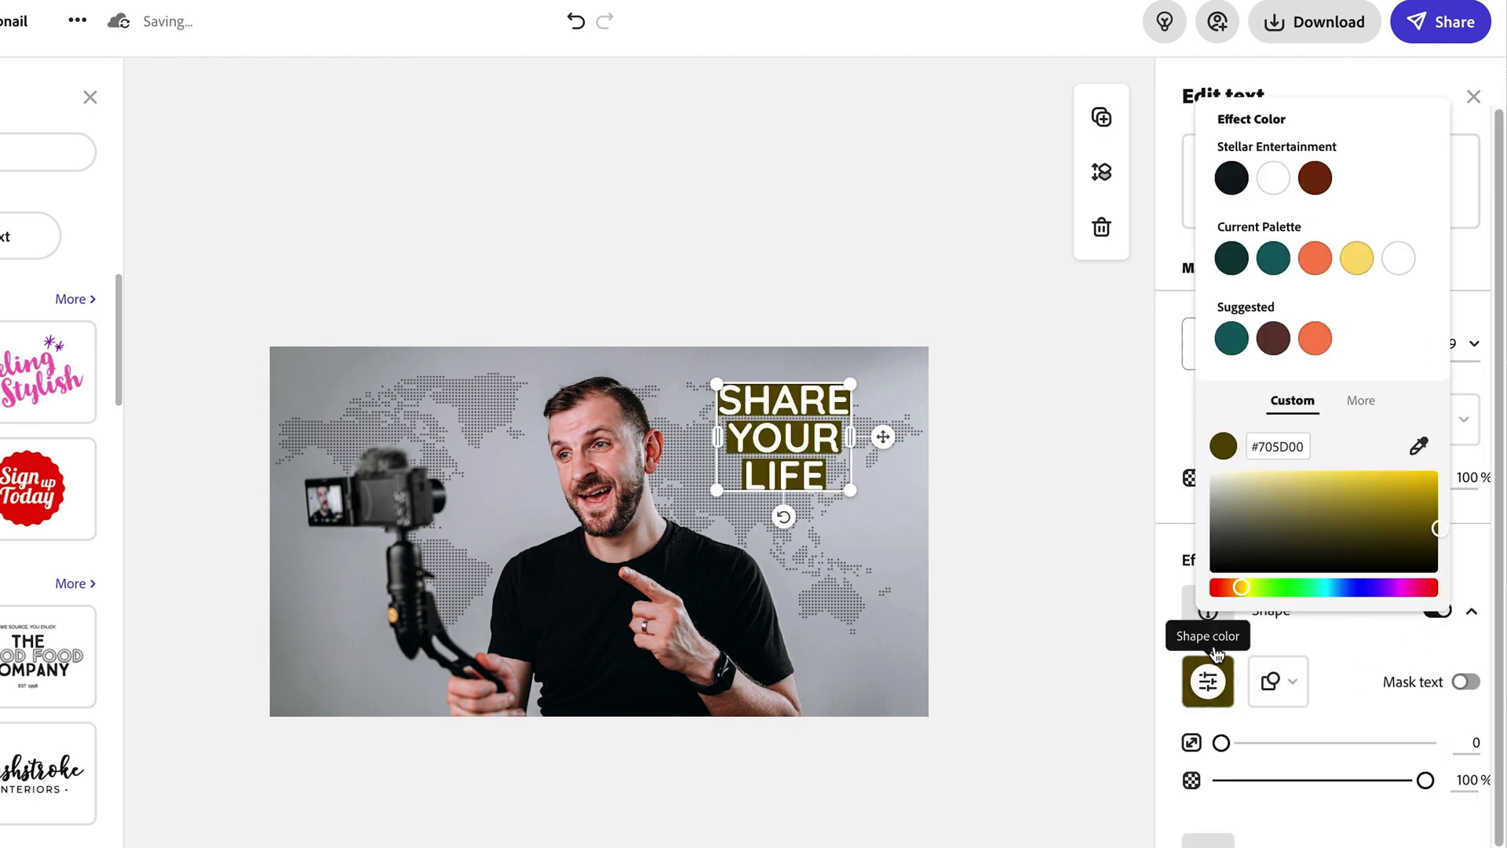
pyautogui.moveTo(1239, 590); pyautogui.dragTo(1224, 589)
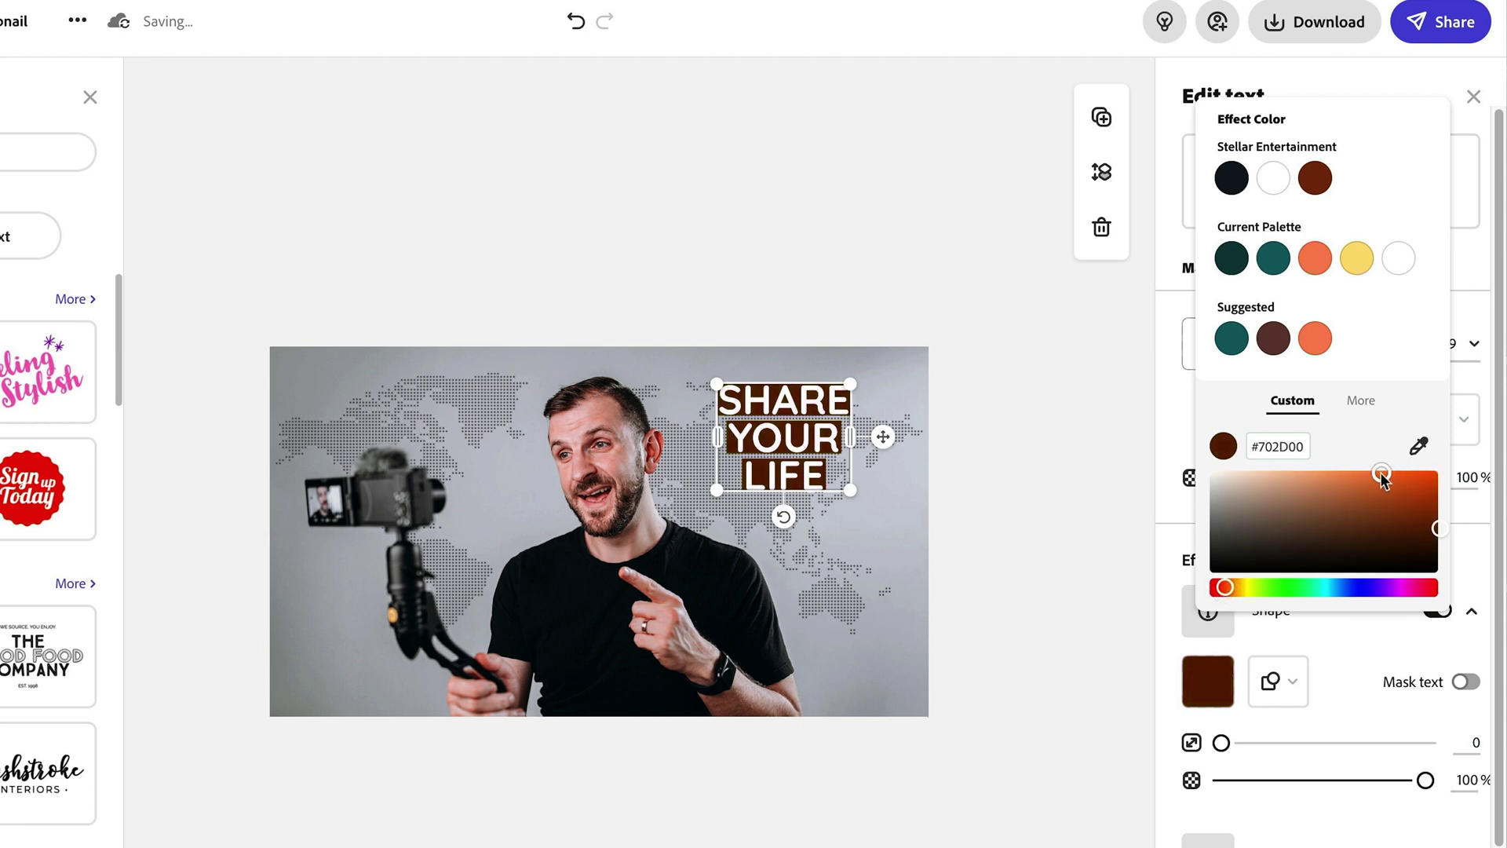
pyautogui.click(1377, 473)
pyautogui.click(1380, 659)
pyautogui.moveTo(784, 515); pyautogui.dragTo(892, 511)
# Step: Try the Shadow and Outline effects on the SHARE YOUR LIFE text, switching each one off again
pyautogui.scroll(-1, 1440, 605)
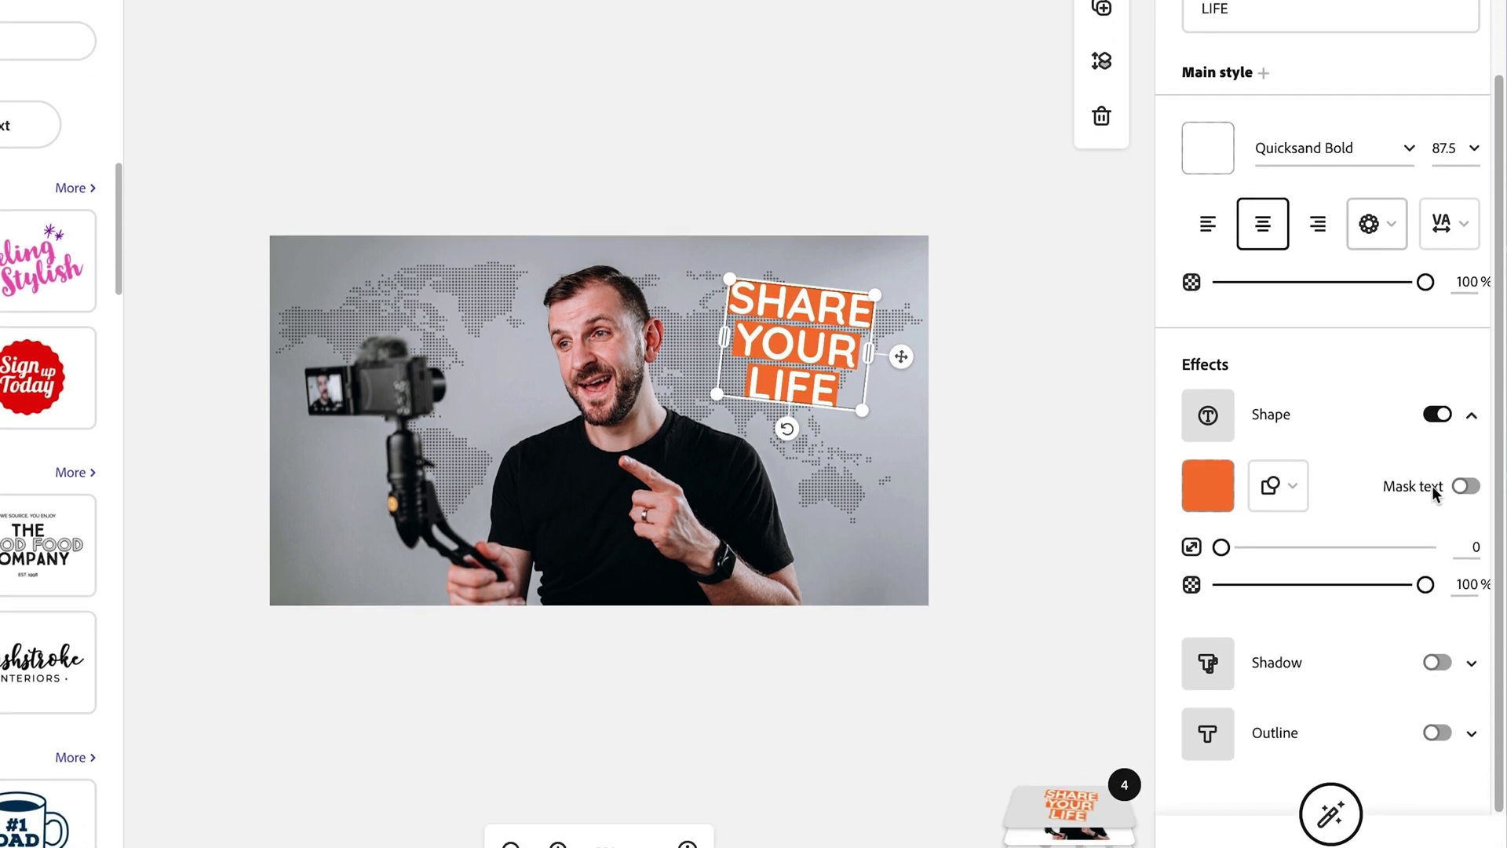
pyautogui.click(1437, 846)
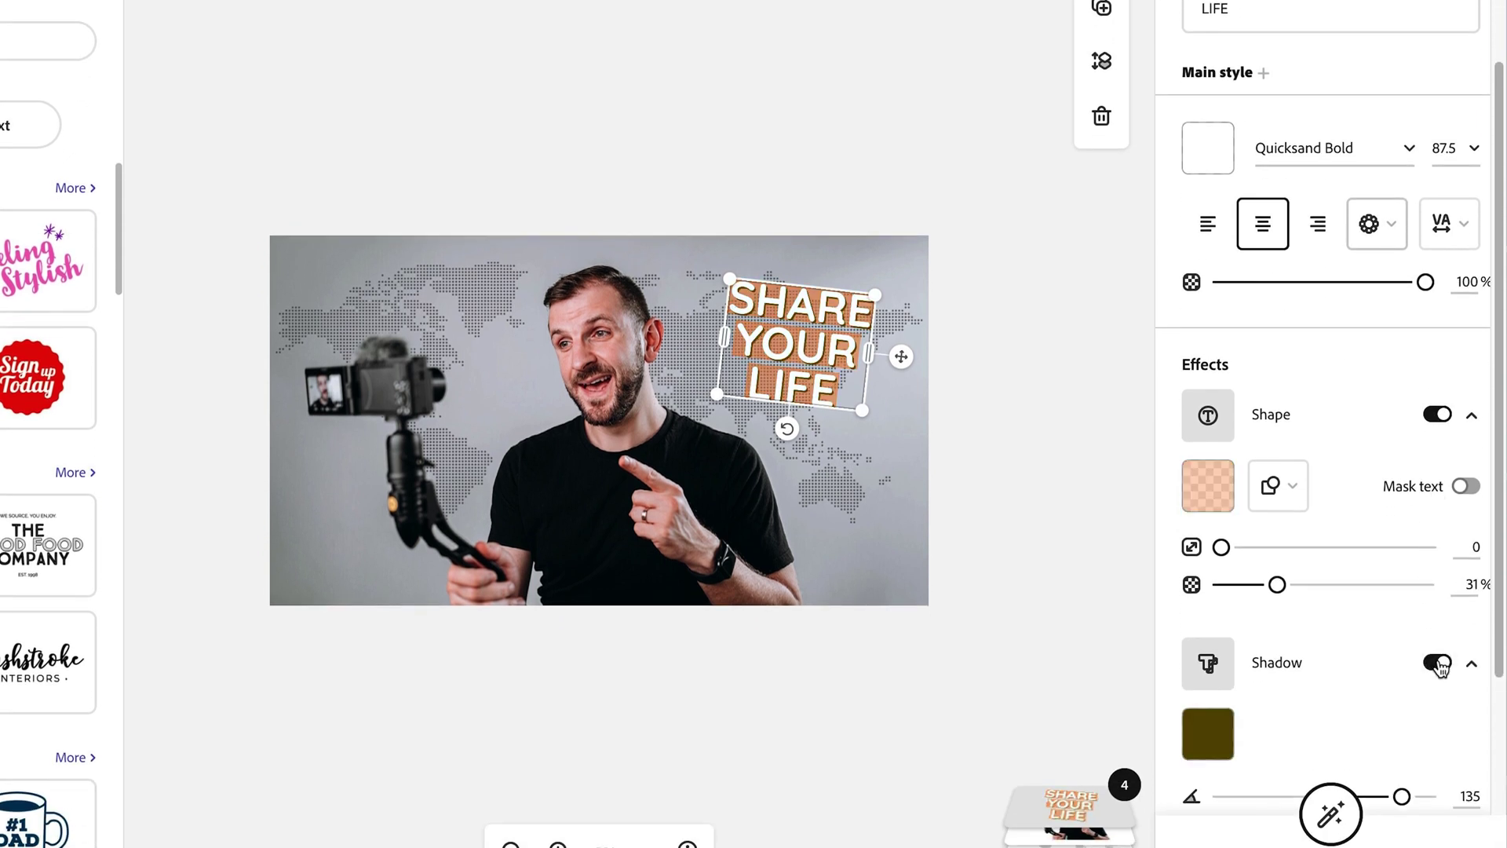
pyautogui.click(1437, 663)
pyautogui.click(1439, 734)
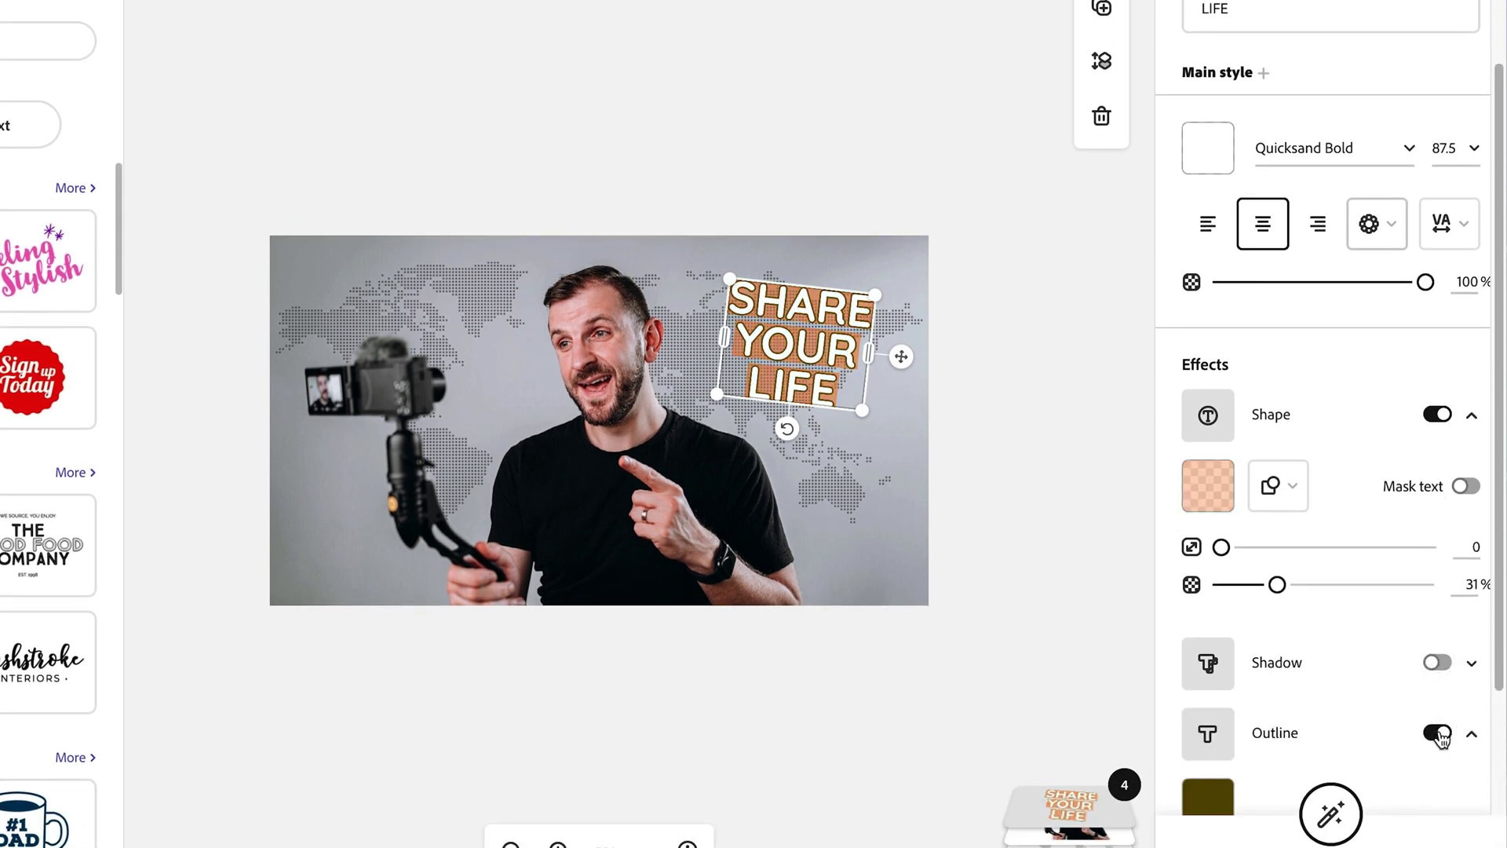
pyautogui.click(1439, 734)
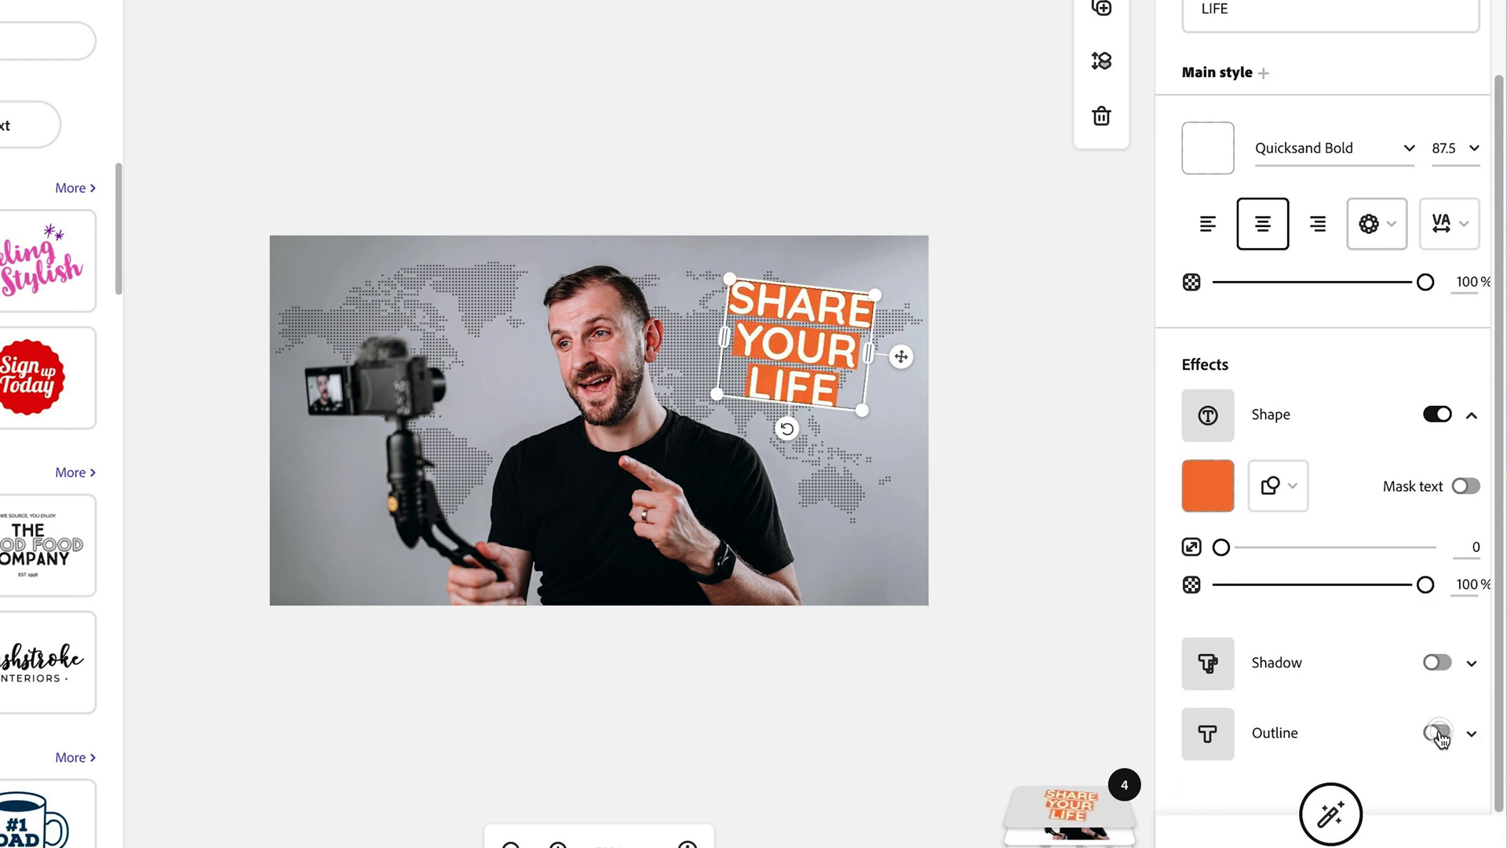
# Step: Look through the shape styles for the text background and turn on Mask text for the orange shape
pyautogui.click(1305, 471)
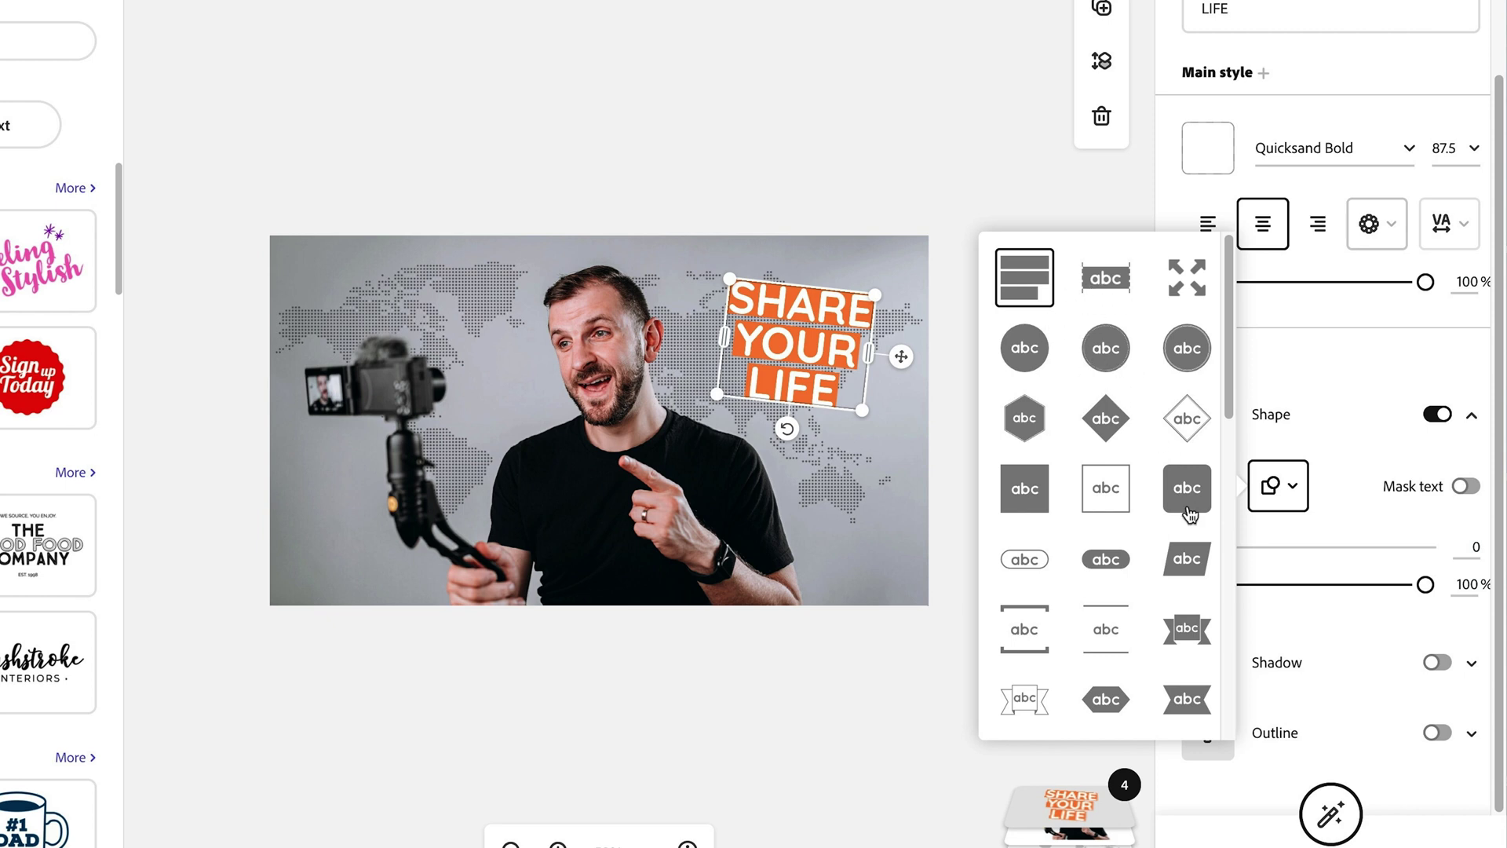
pyautogui.click(1249, 587)
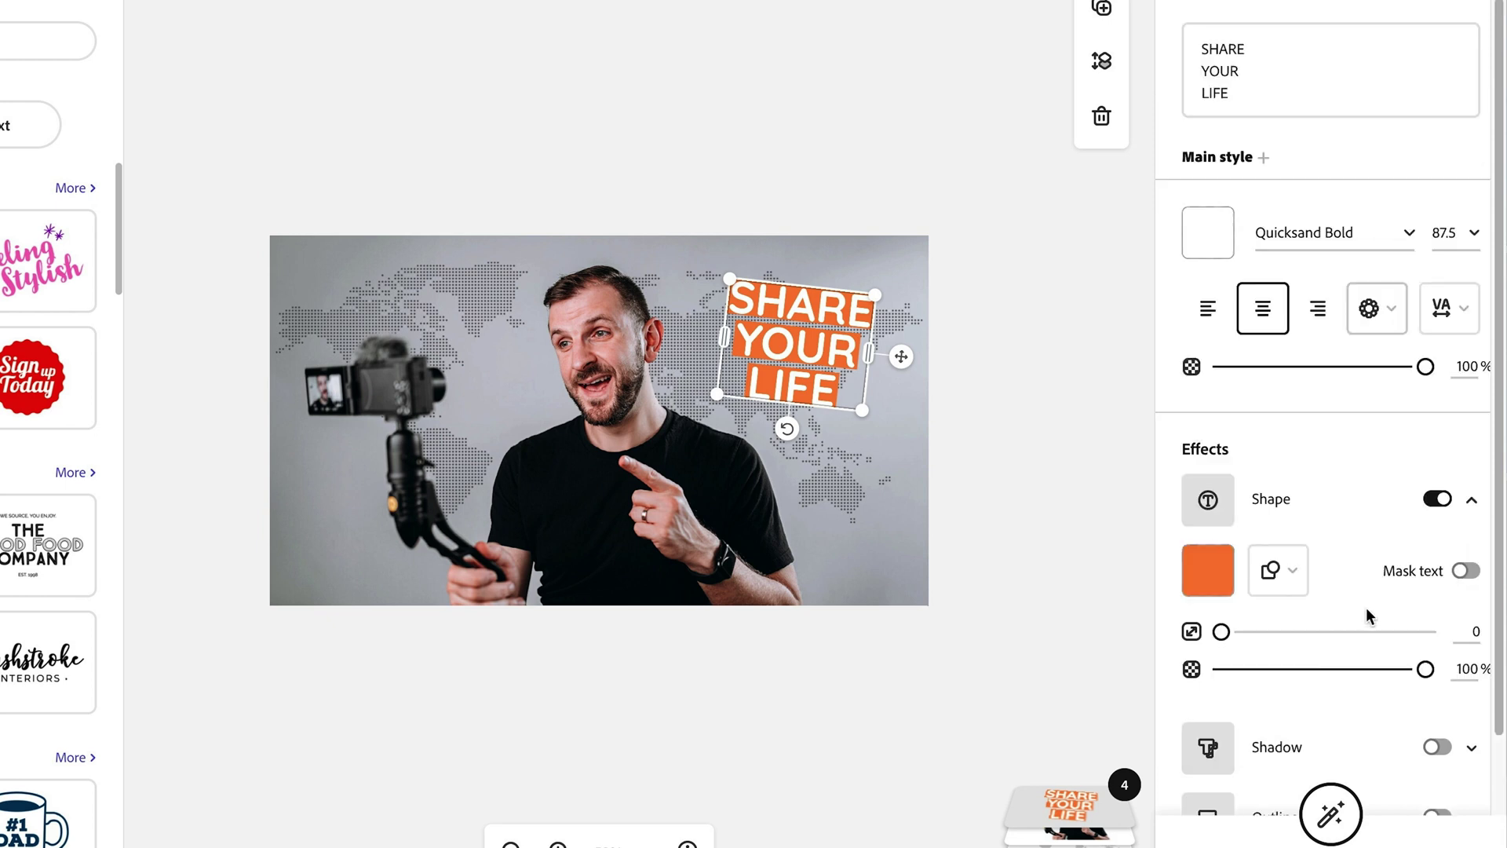
pyautogui.click(1463, 573)
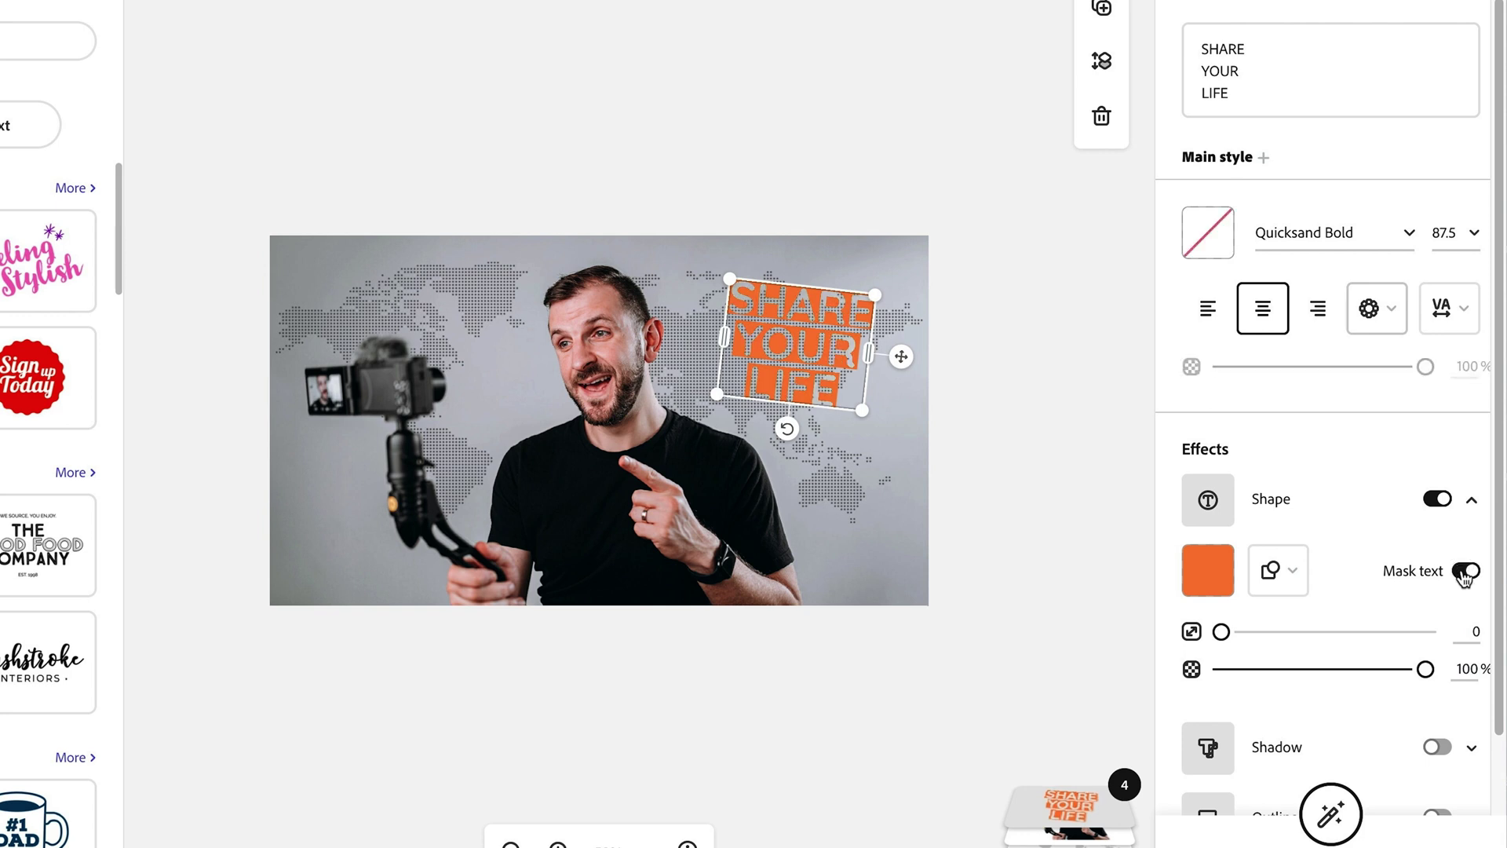
# Step: Turn off Mask text for the title's shape and add a Highlight style applied only to the word SHARE
pyautogui.click(1463, 573)
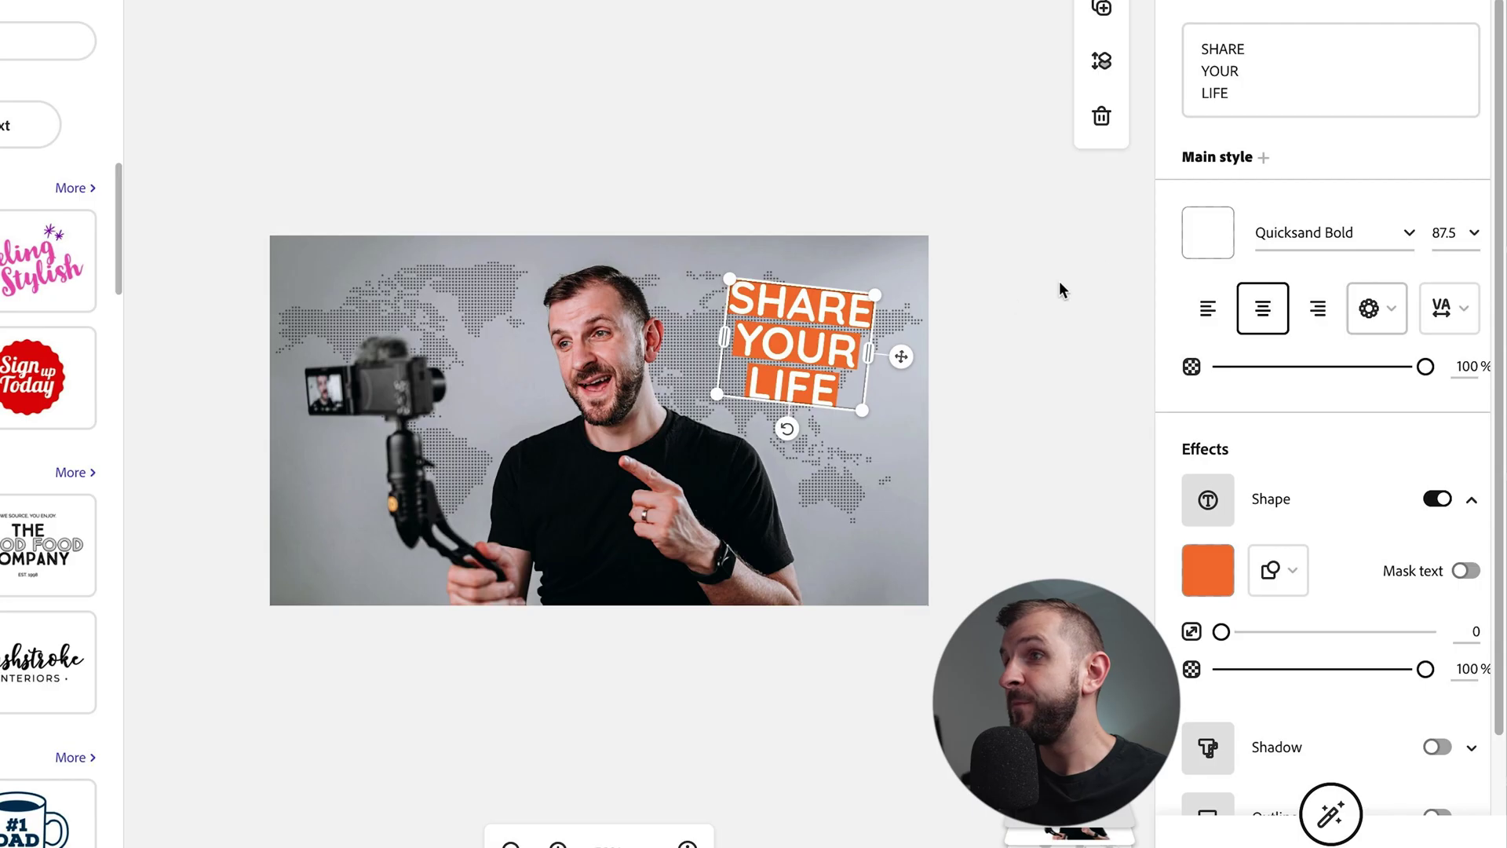
pyautogui.click(1266, 158)
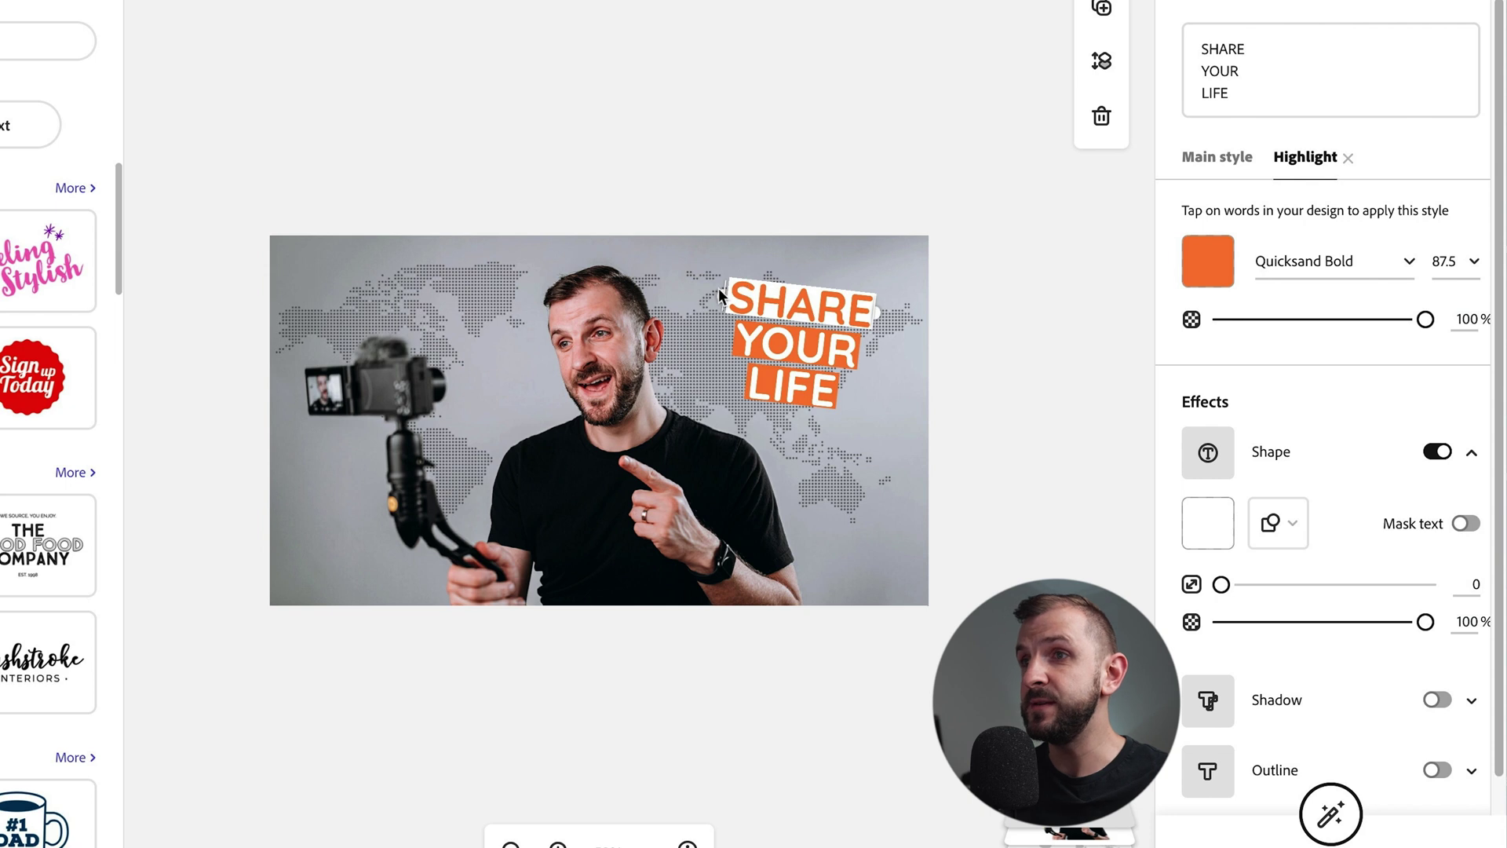
pyautogui.click(806, 333)
pyautogui.click(811, 310)
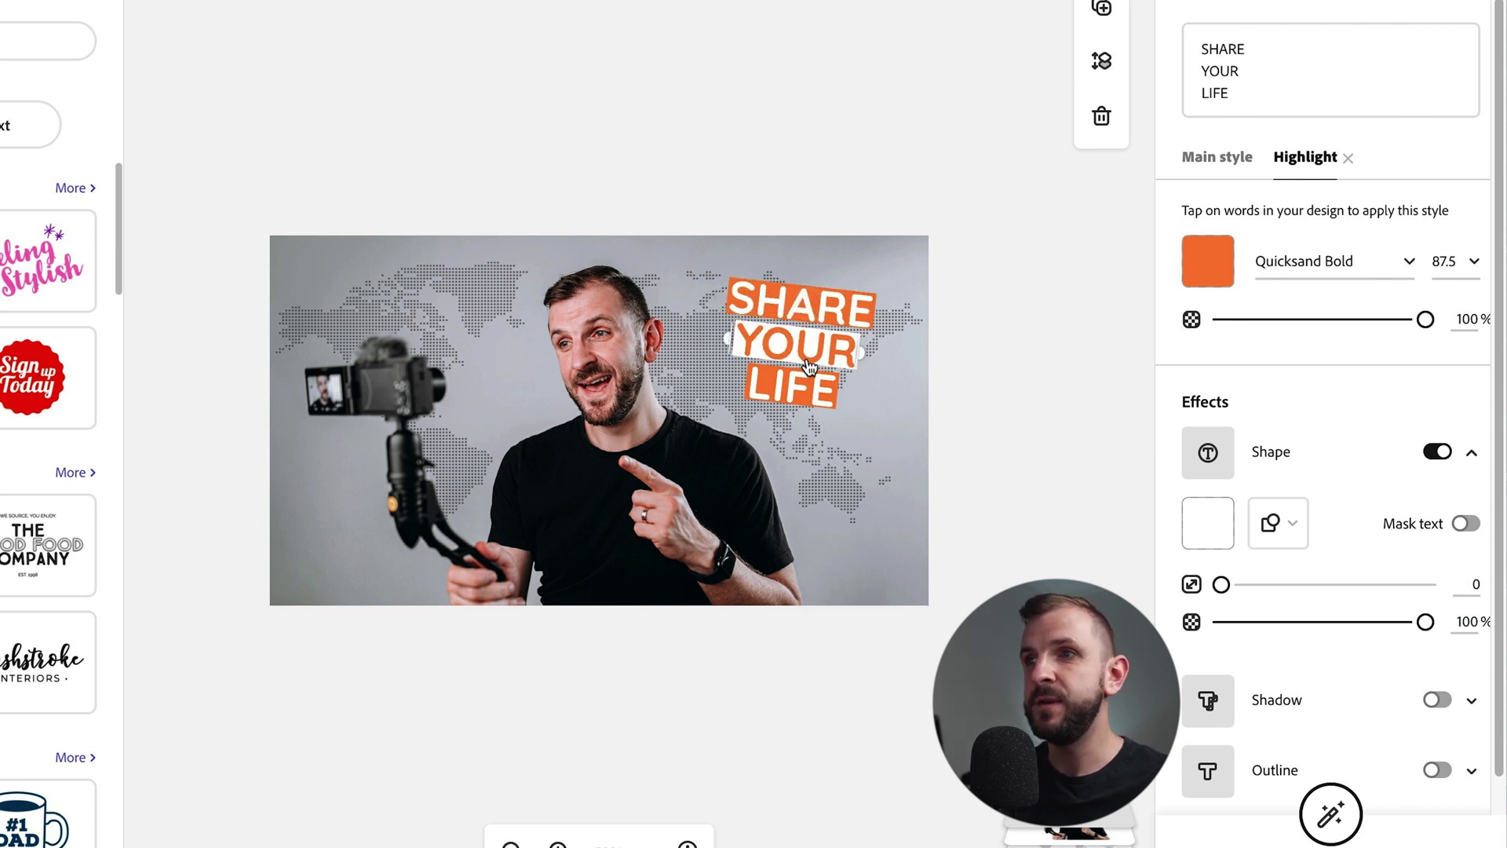
pyautogui.click(809, 357)
pyautogui.click(802, 314)
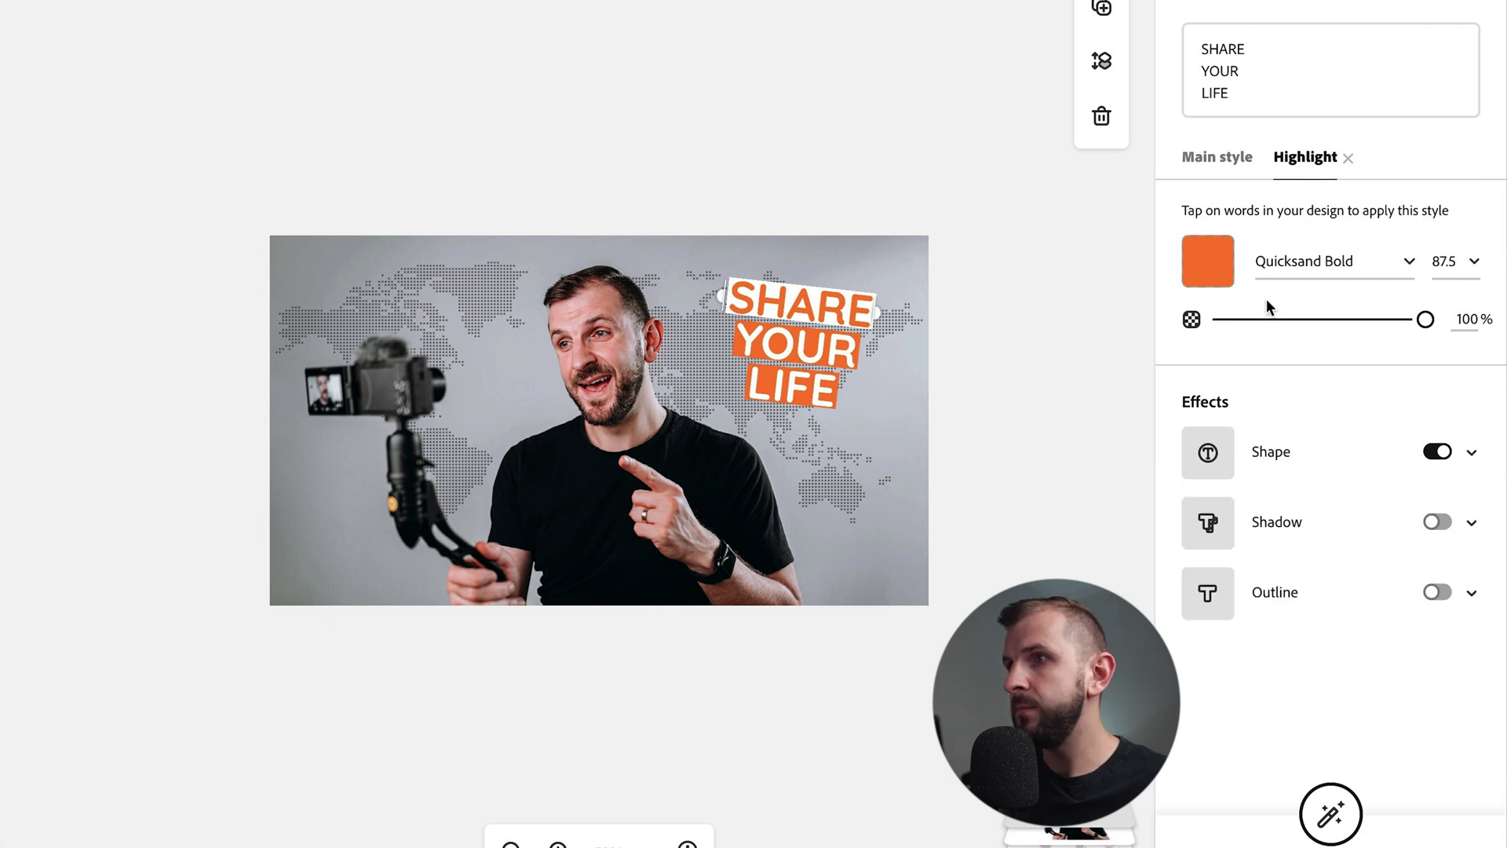
# Step: Set the text colour of the Highlight style on the word SHARE to black
pyautogui.click(1209, 262)
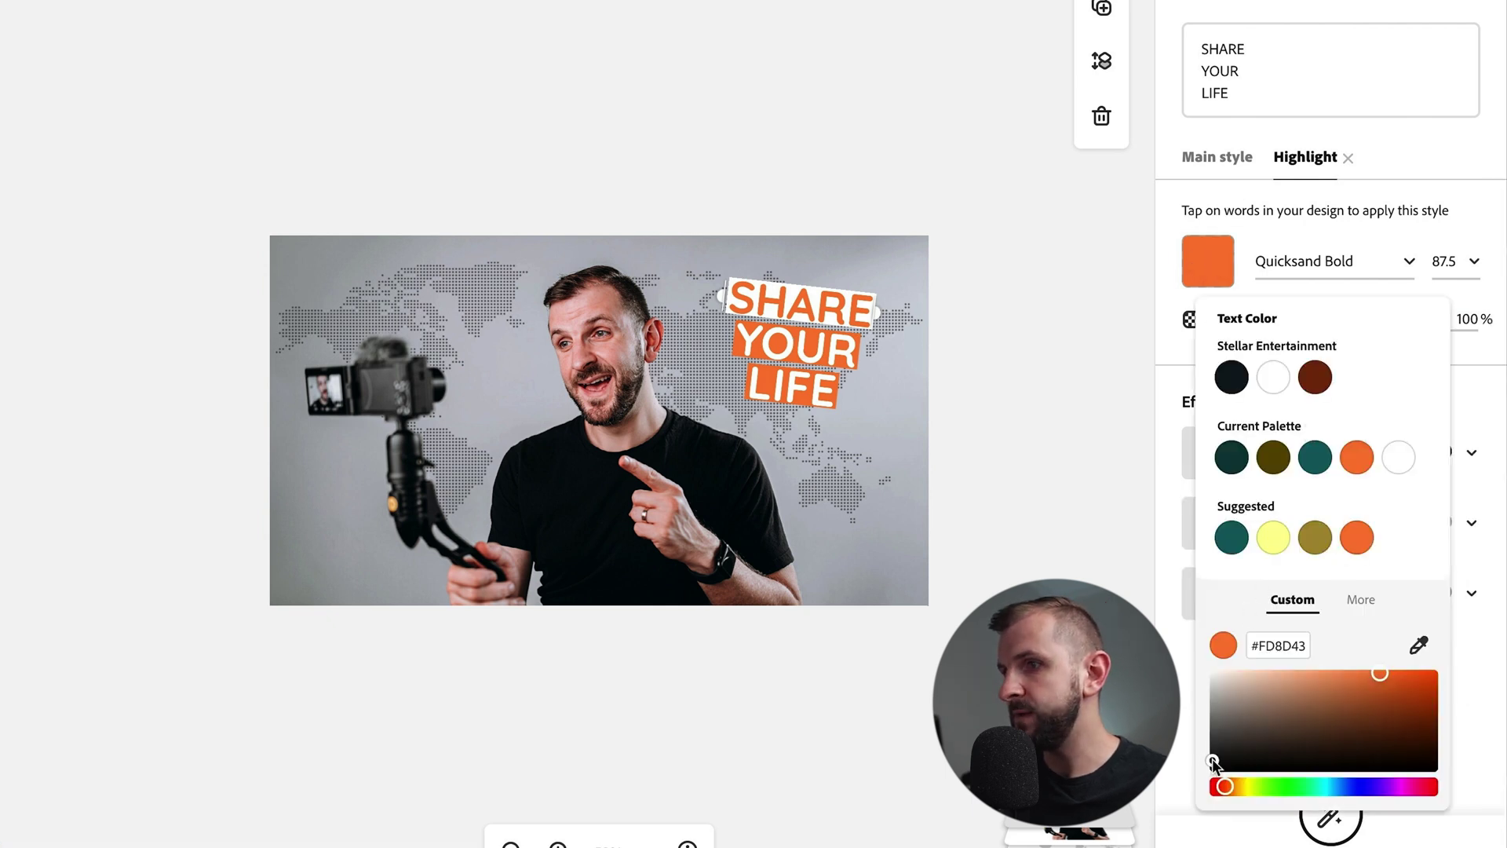
pyautogui.moveTo(1216, 758); pyautogui.dragTo(1201, 793)
pyautogui.press('Escape')
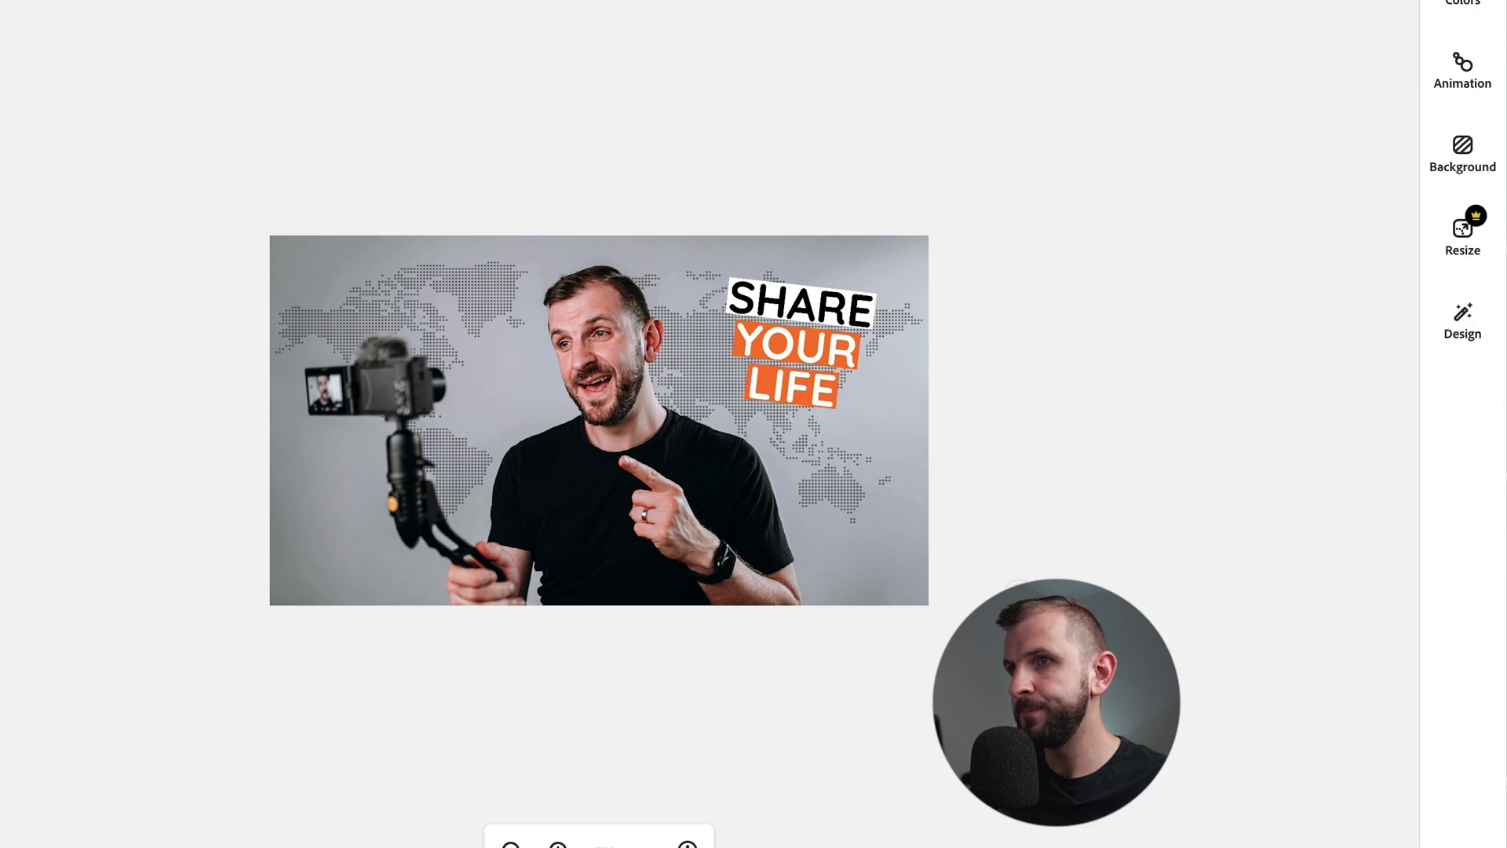
# Step: Nudge the SHARE YOUR LIFE title within the open upper-right area of the thumbnail, beside the man's head
pyautogui.click(838, 363)
pyautogui.moveTo(820, 345)
pyautogui.mouseDown()
pyautogui.moveTo(803, 310)
pyautogui.moveTo(817, 342)
pyautogui.mouseUp()
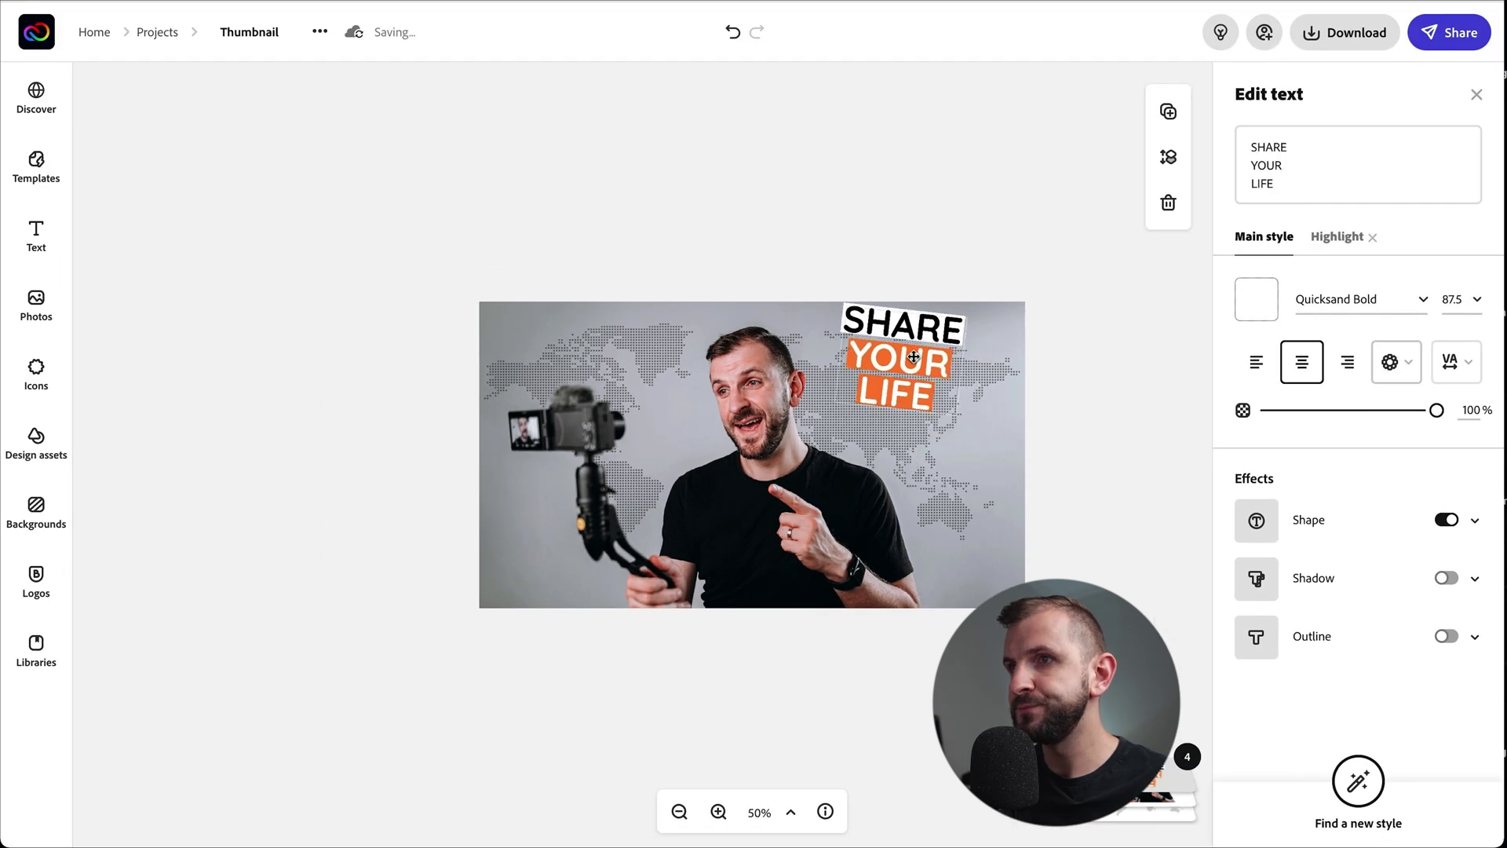
pyautogui.moveTo(933, 390); pyautogui.dragTo(931, 380)
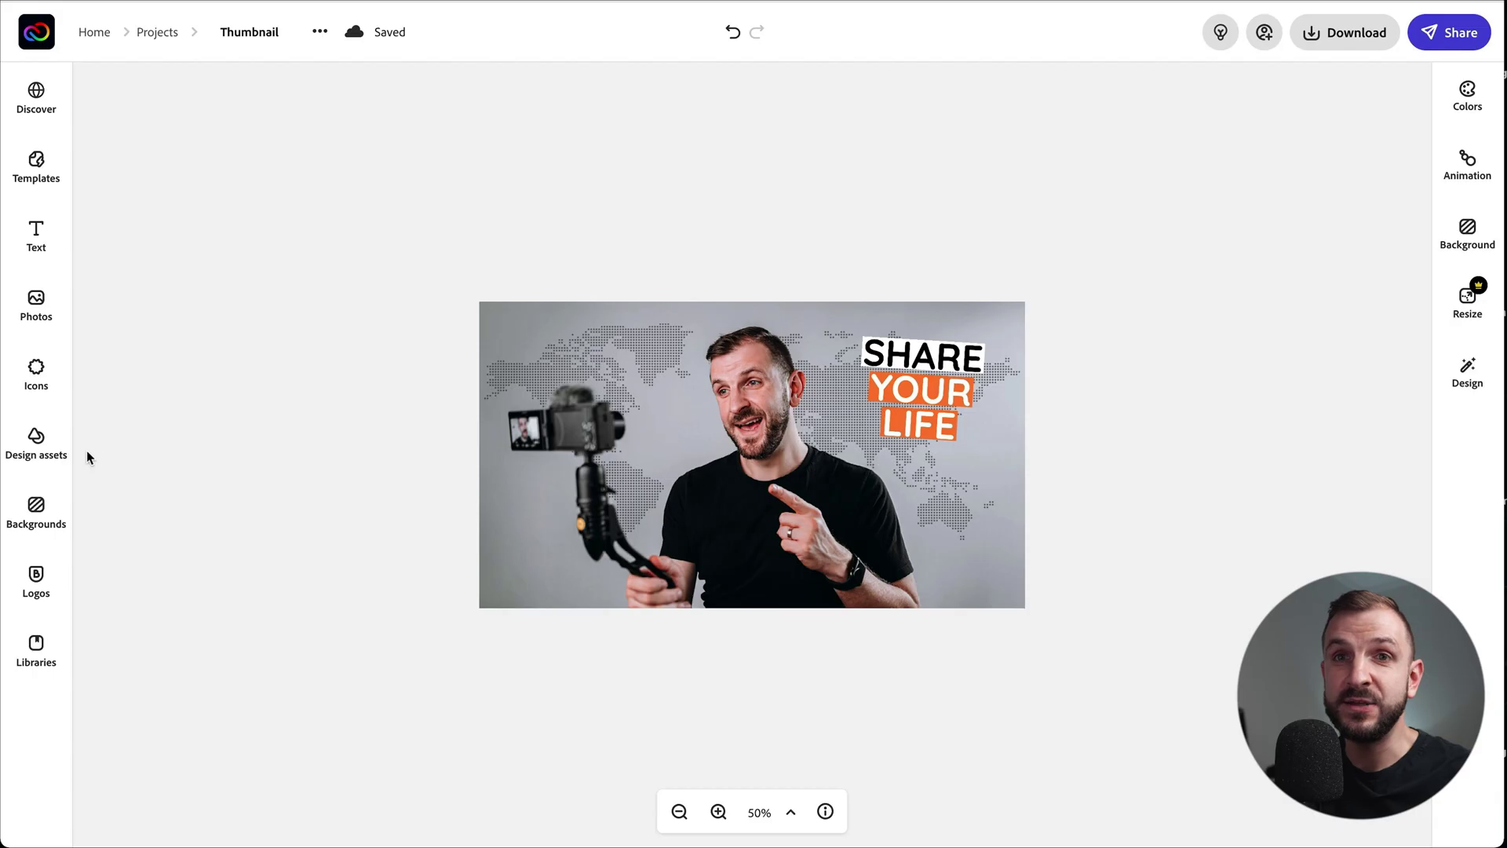
# Step: Search the design assets for passport and place the red passport illustration, scaled down, in the thumbnail's lower-right corner
pyautogui.click(36, 443)
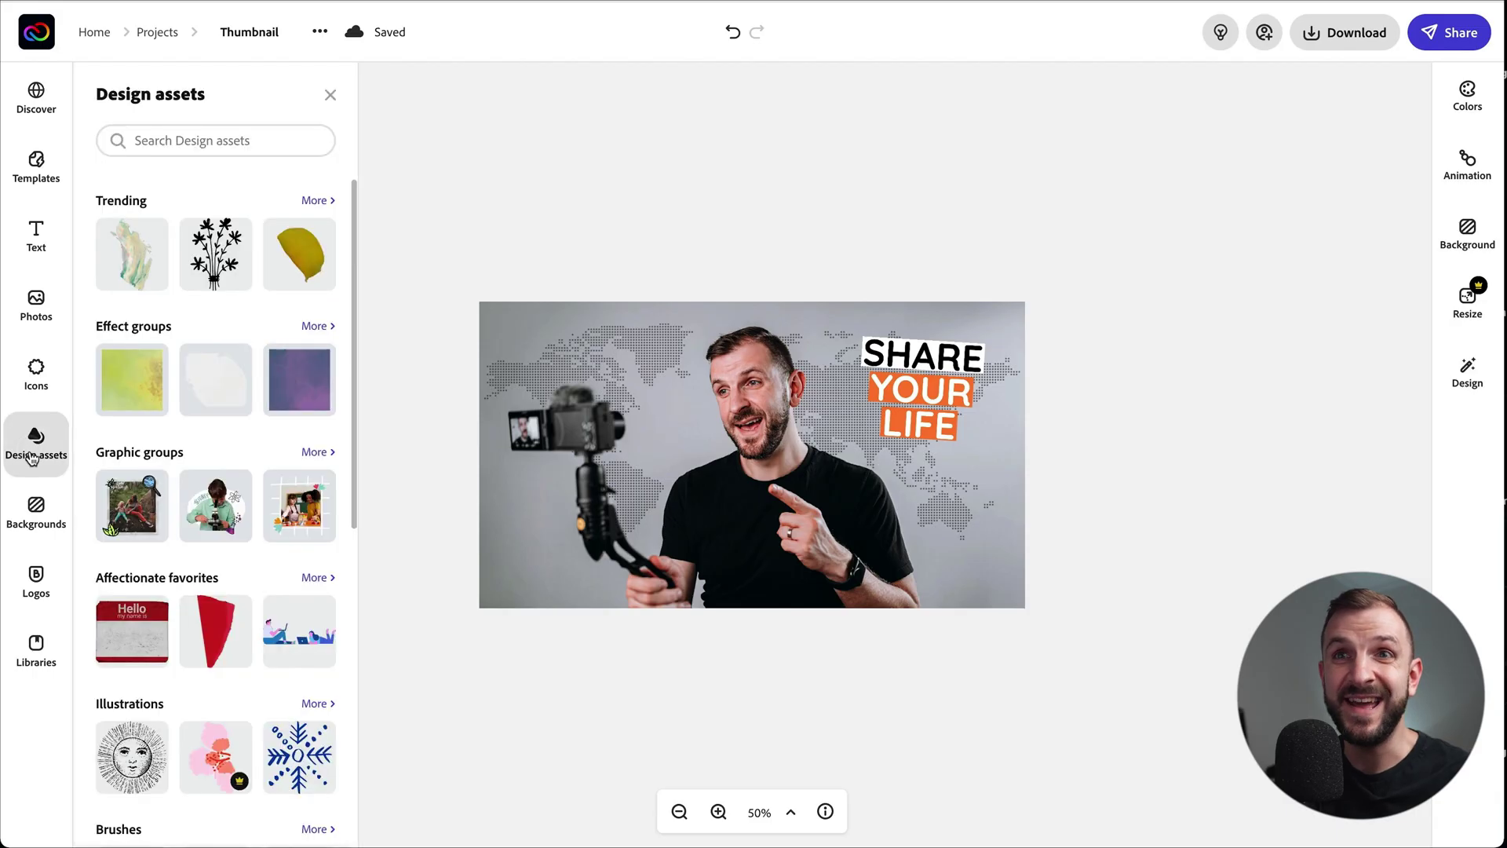
pyautogui.click(201, 146)
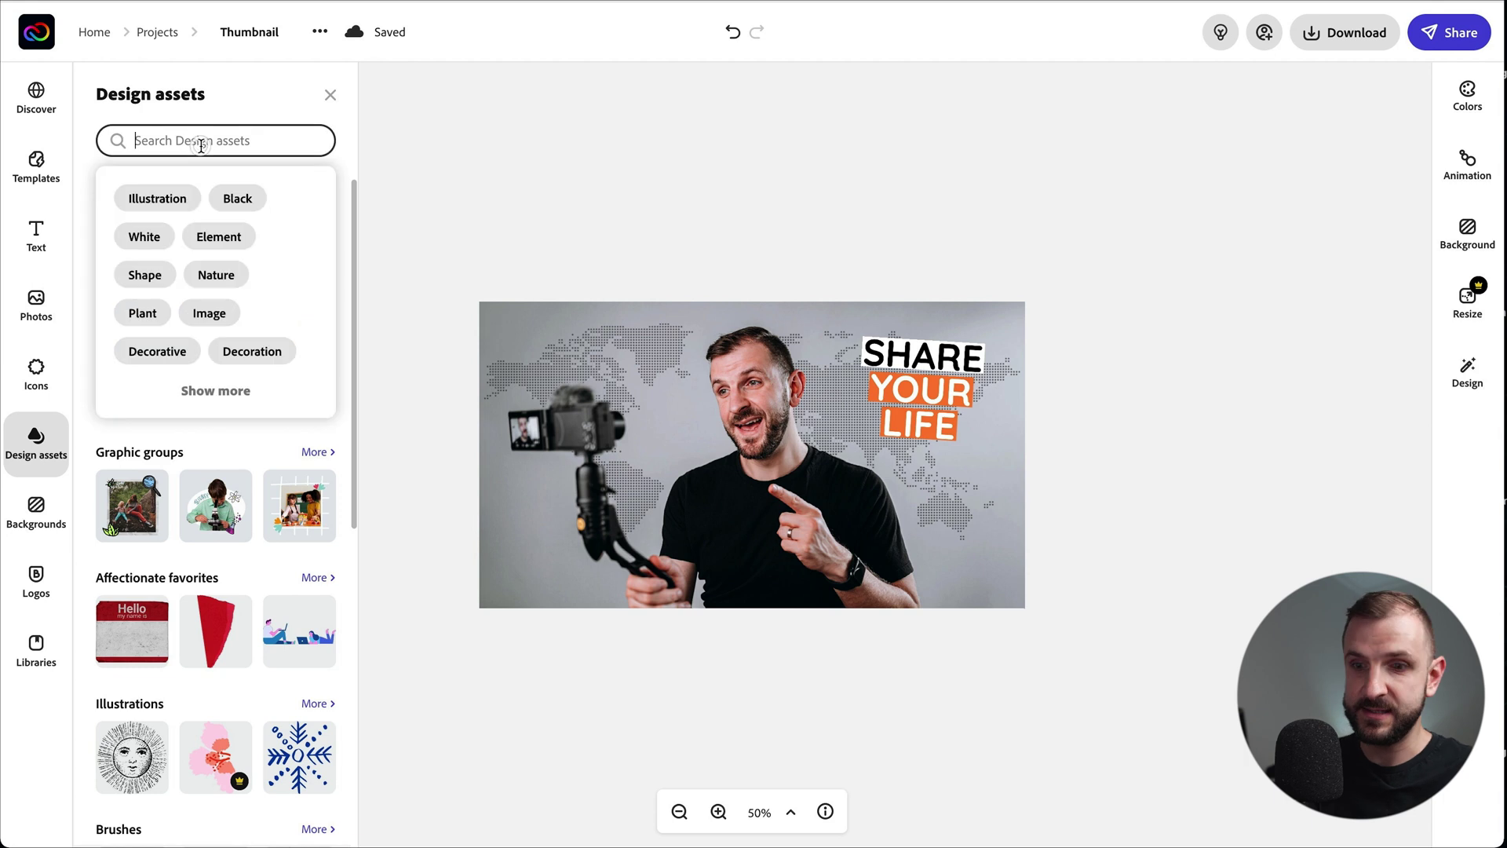
pyautogui.write('passport')
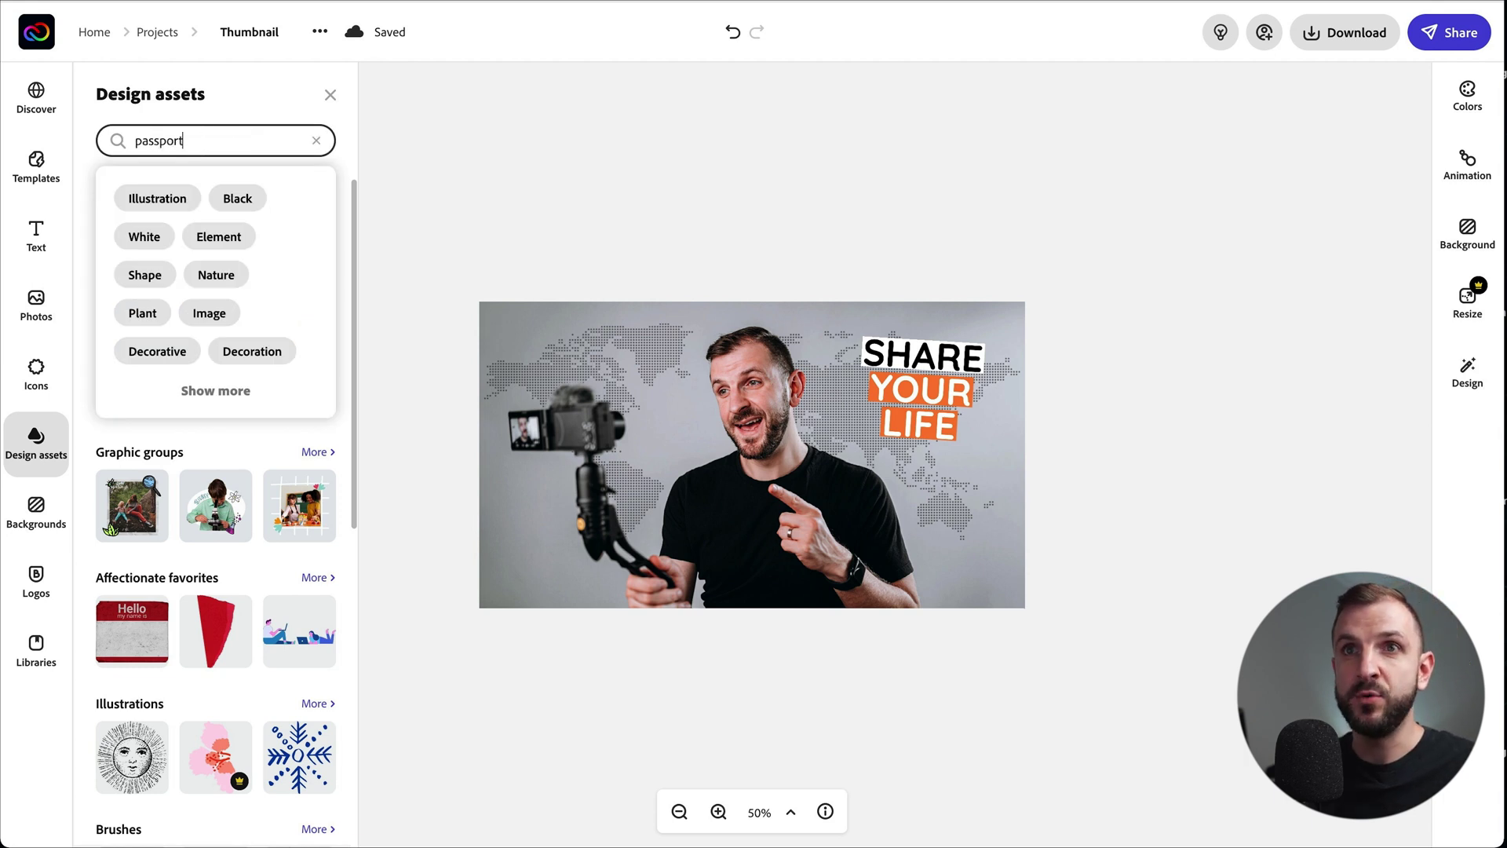
pyautogui.press('Return')
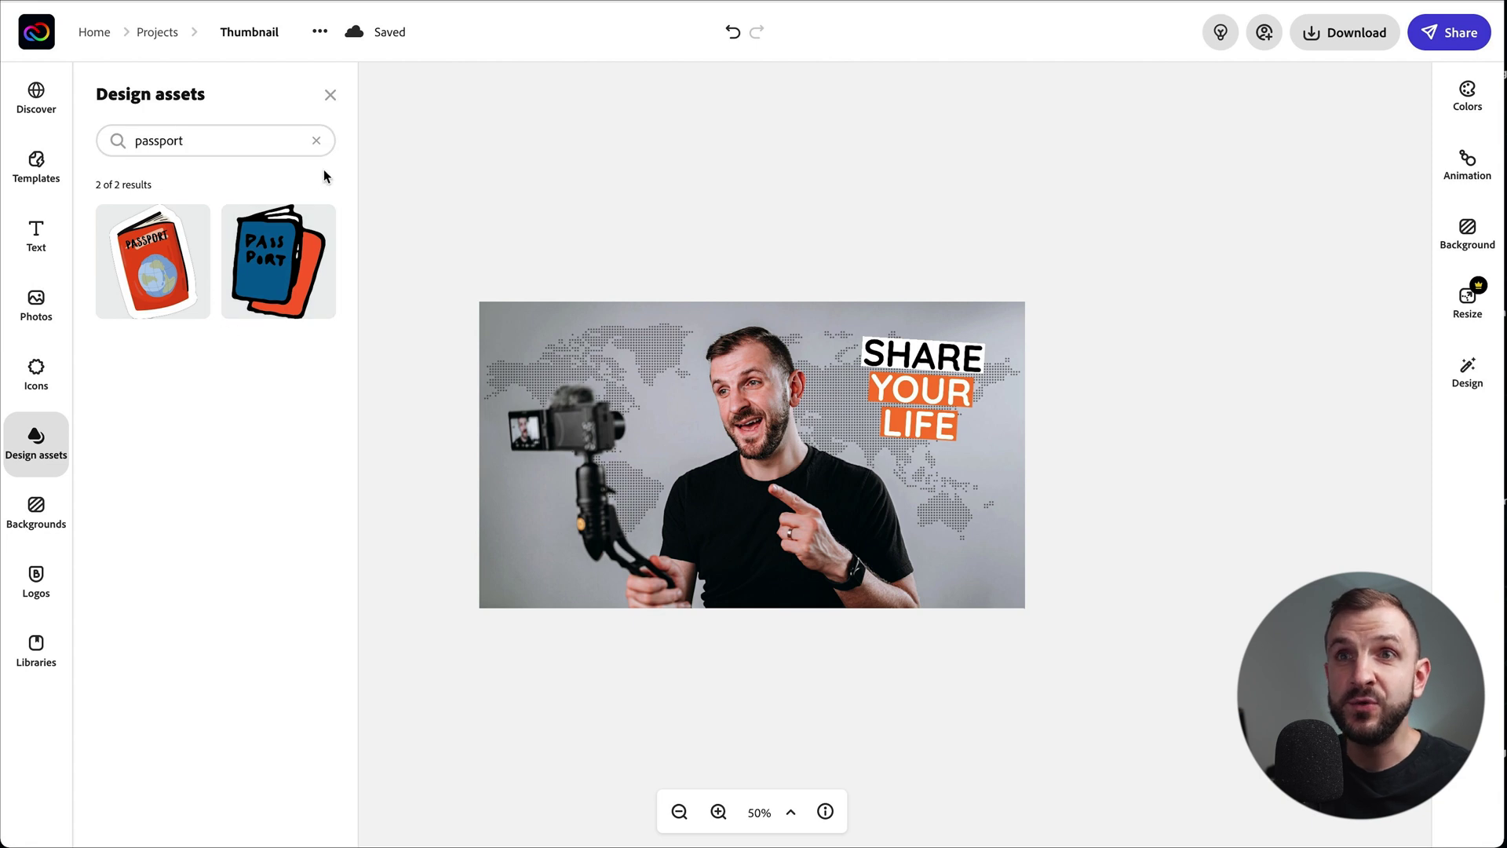
pyautogui.click(143, 267)
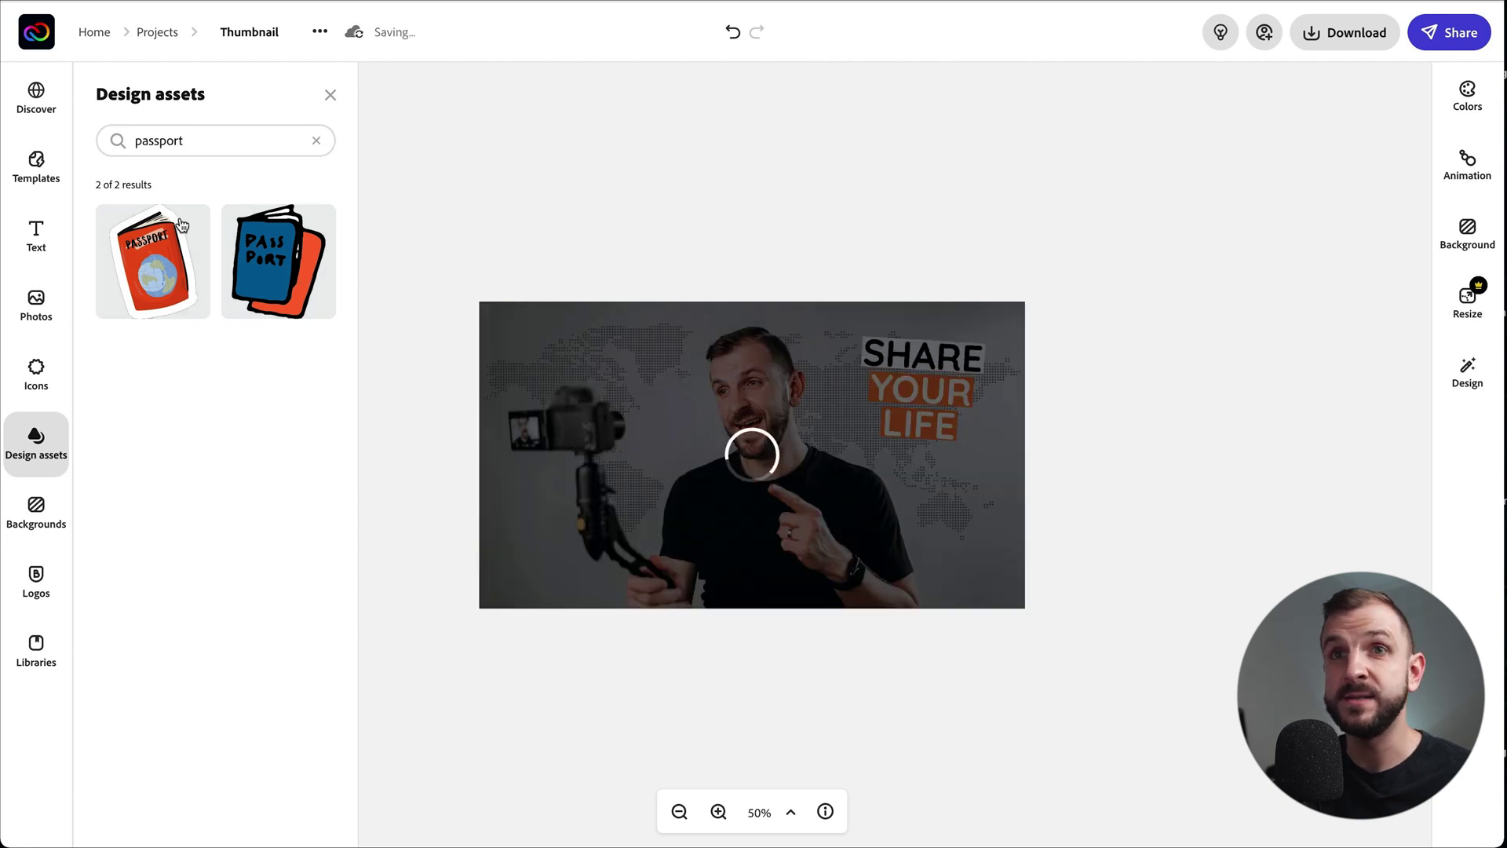
pyautogui.click(515, 351)
pyautogui.moveTo(589, 372); pyautogui.dragTo(926, 568)
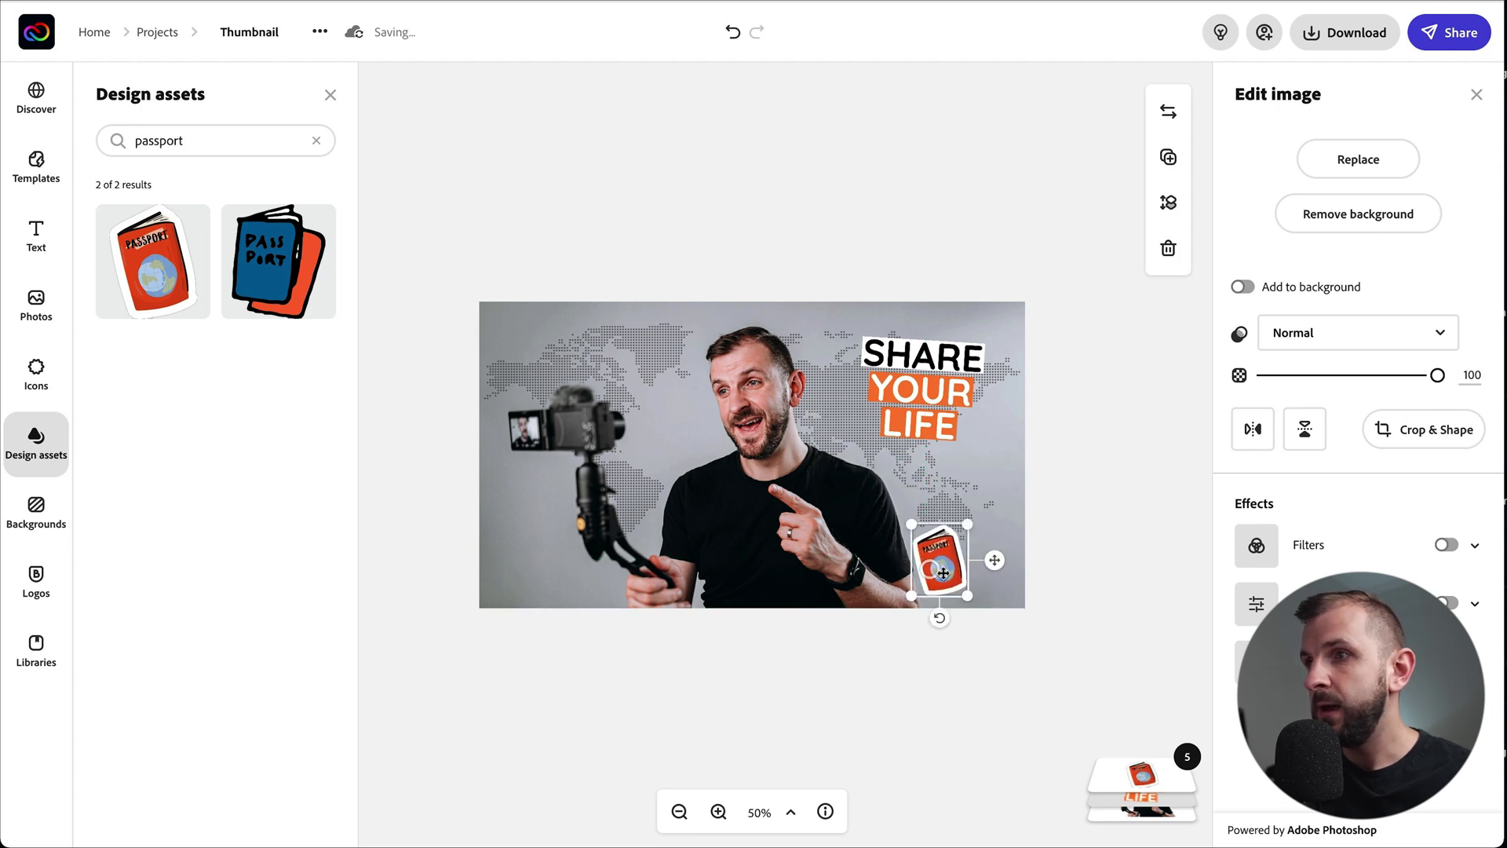
# Step: Recolour the orange shape behind YOUR LIFE with the red sampled from the passport cover using the Eyedropper
pyautogui.click(925, 438)
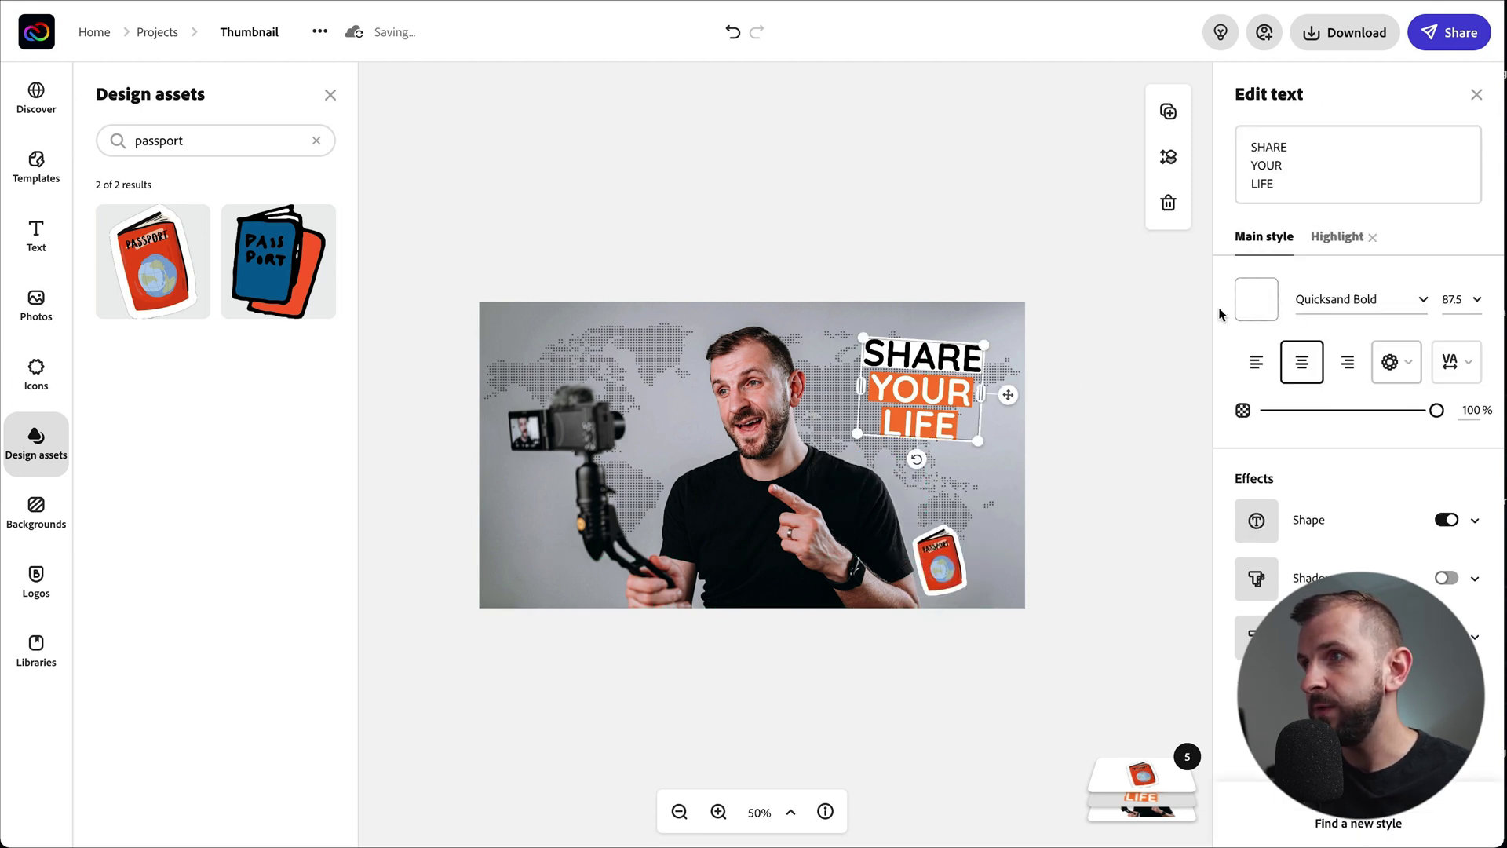
pyautogui.click(1476, 523)
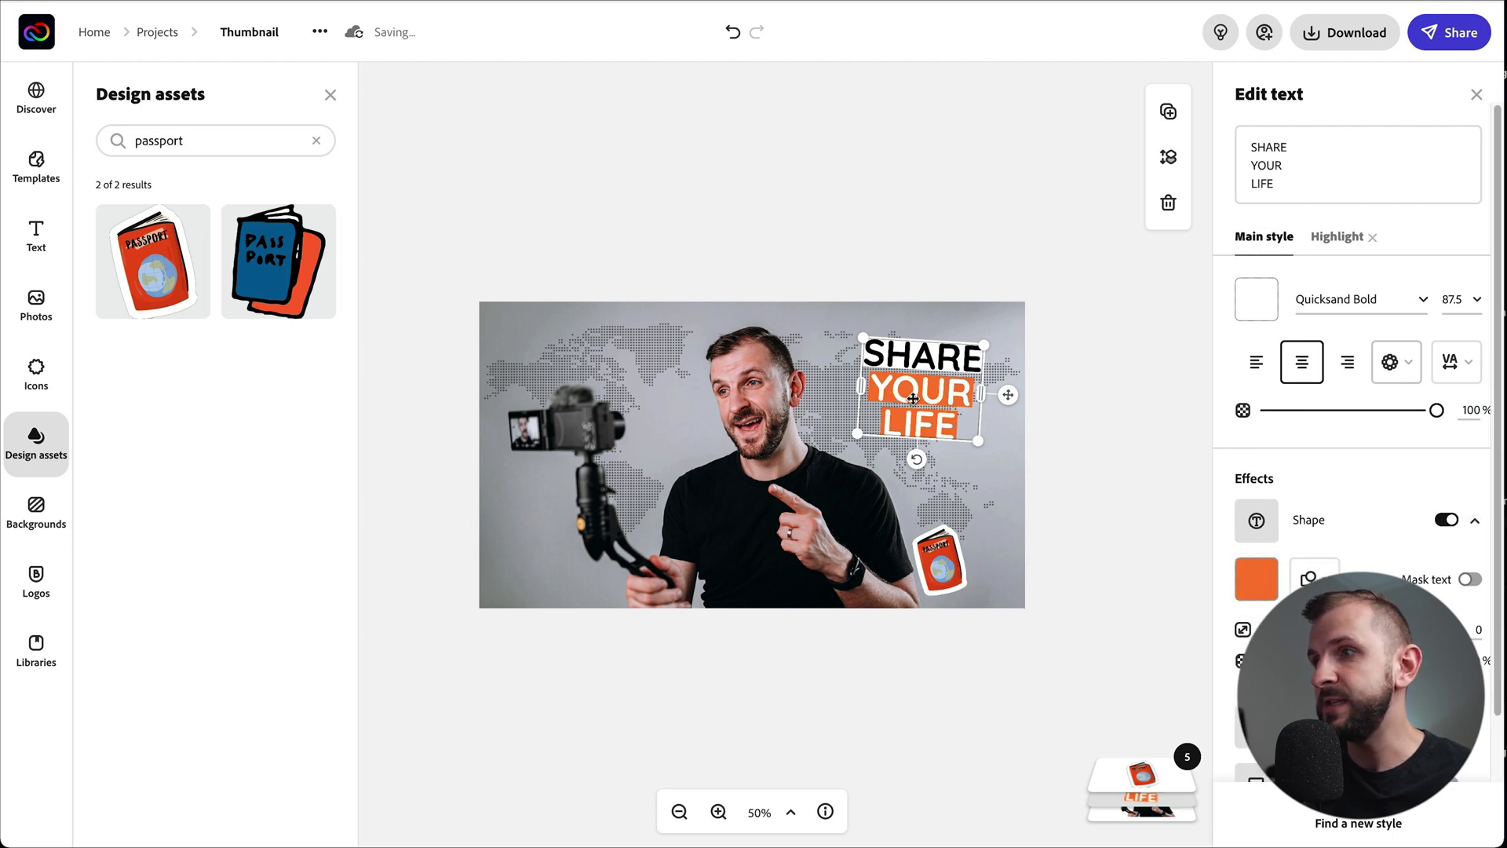
pyautogui.click(1260, 585)
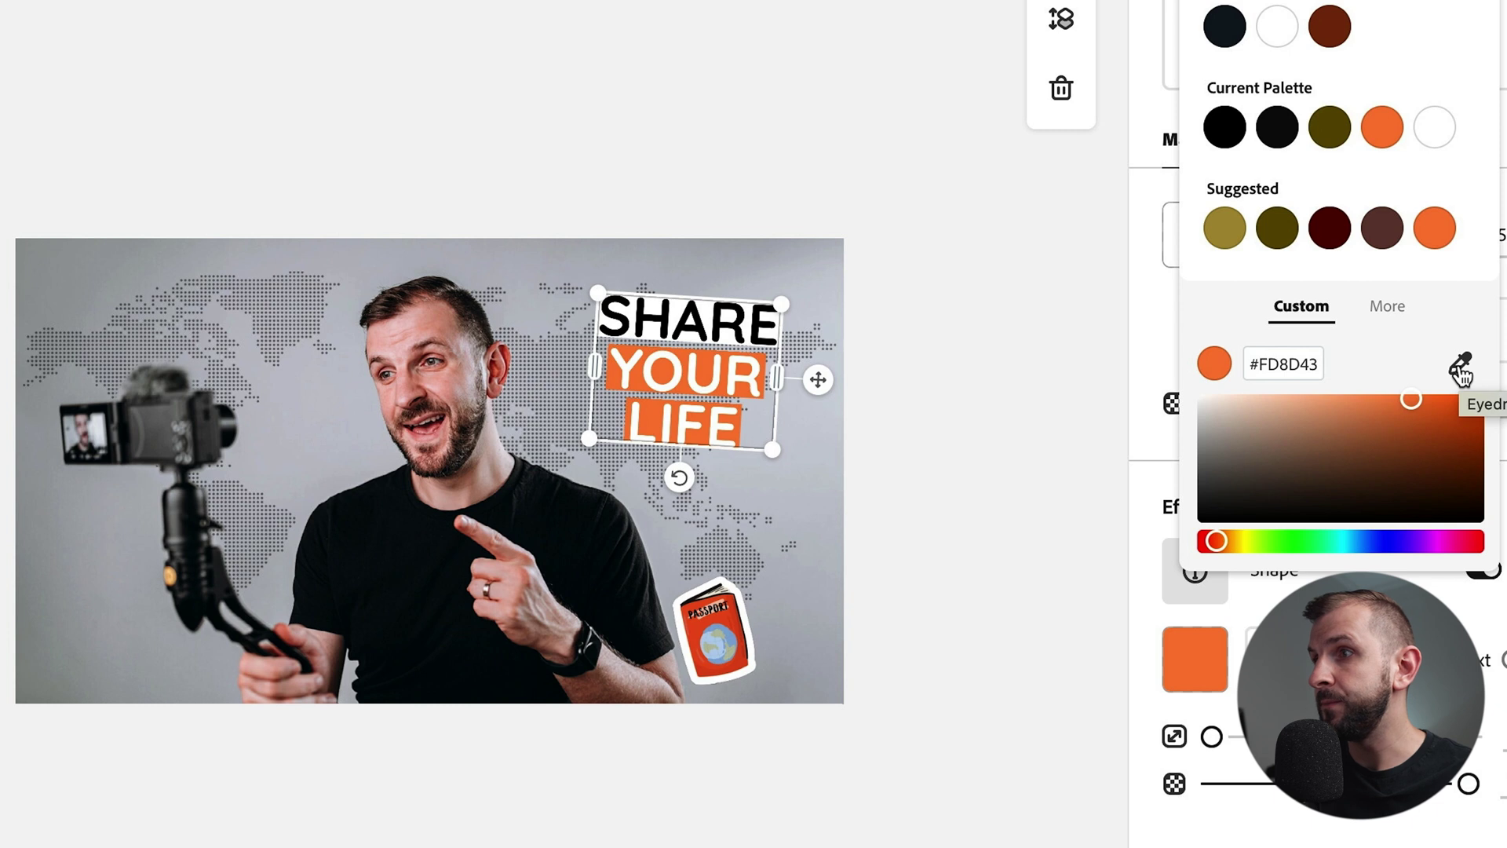
pyautogui.click(1462, 367)
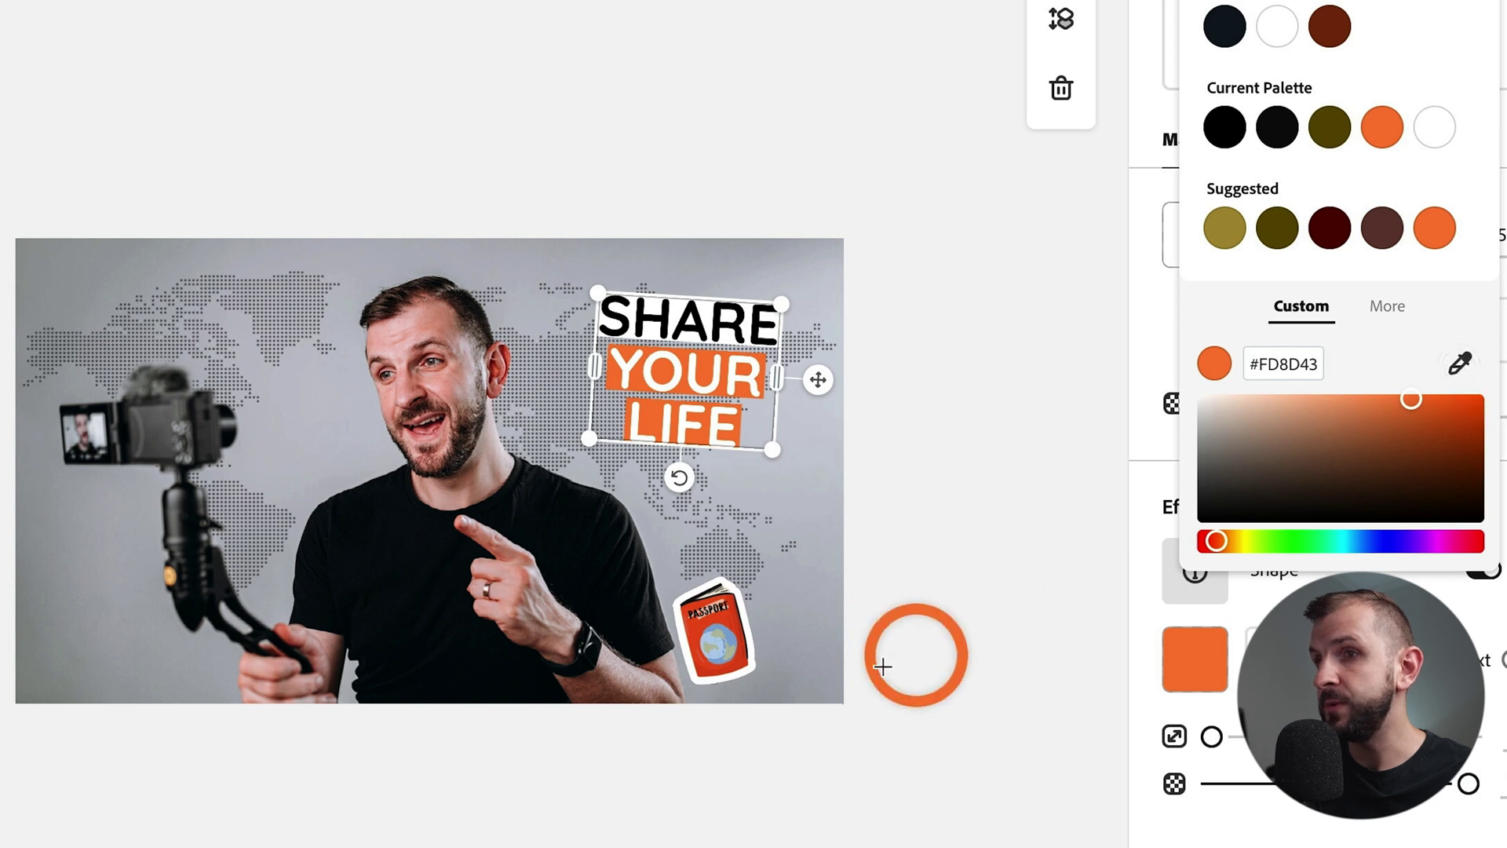
pyautogui.click(691, 625)
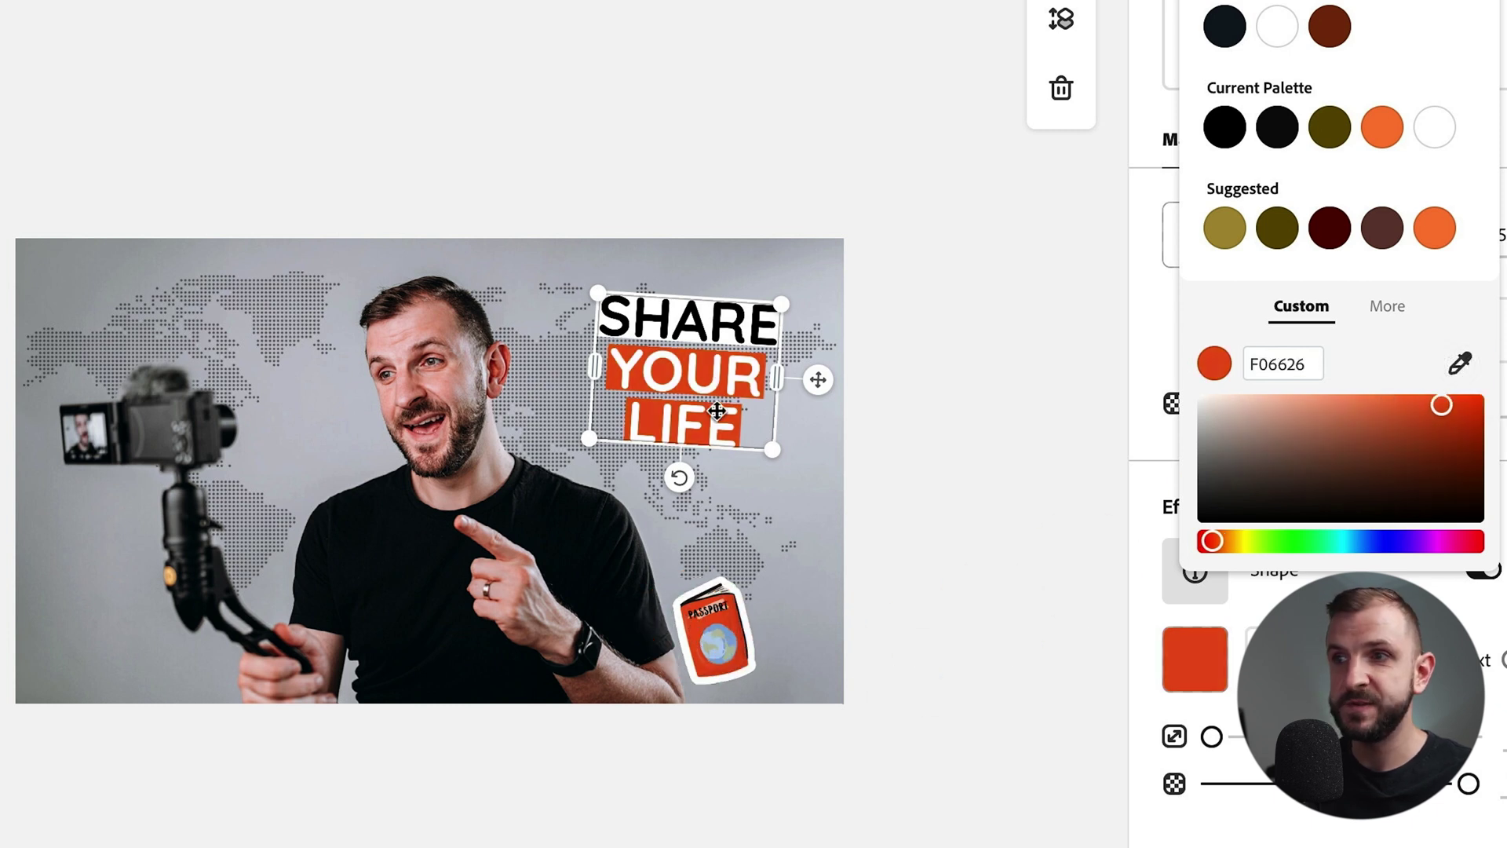
pyautogui.click(1062, 338)
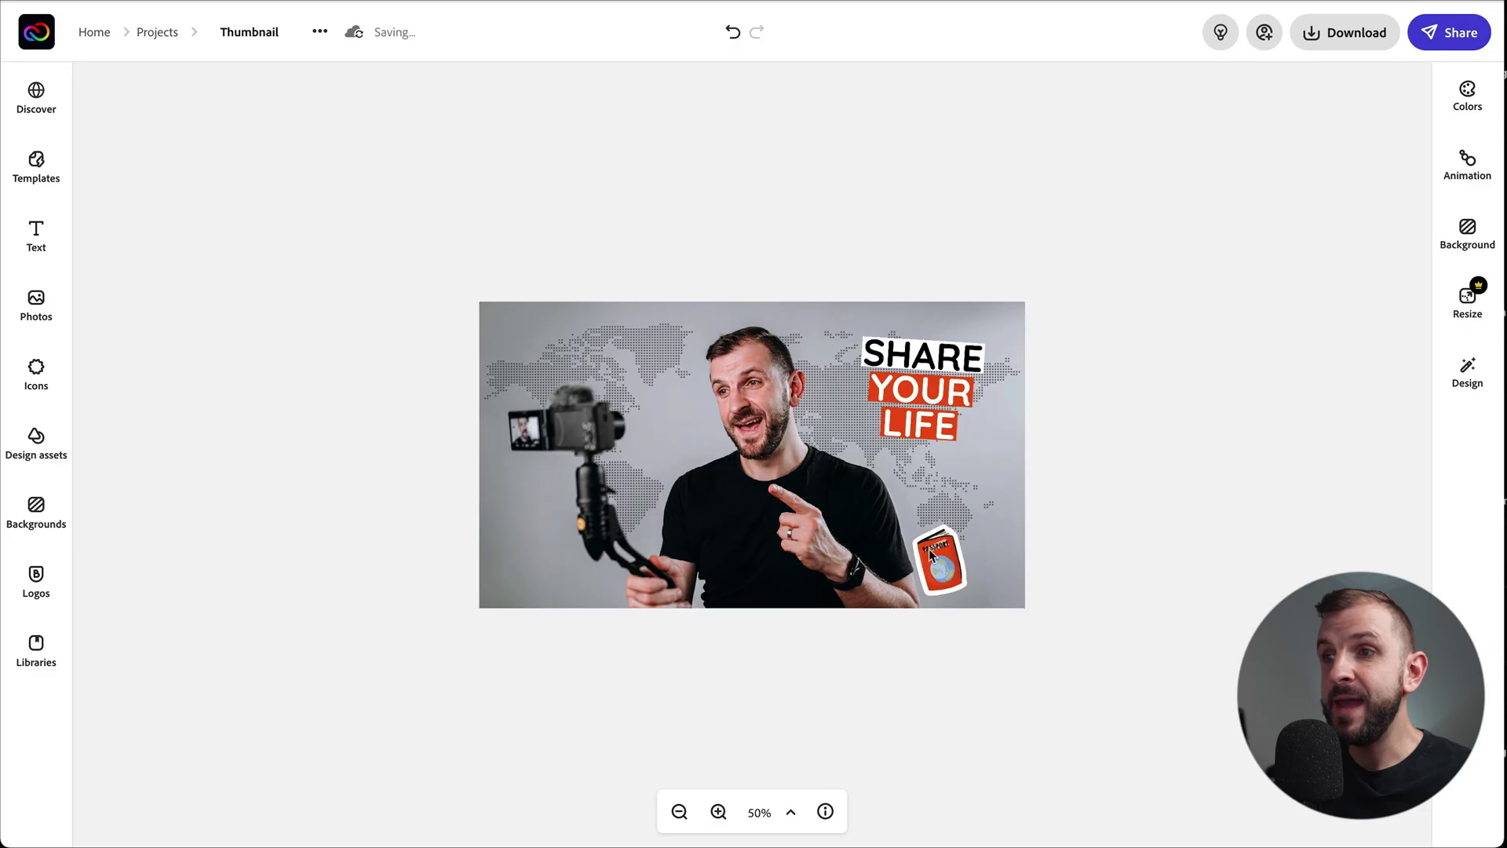
# Step: Search the design assets for globe and add the black-and-white globe on a stand to the thumbnail
pyautogui.click(47, 439)
pyautogui.click(215, 135)
pyautogui.doubleClick(215, 135)
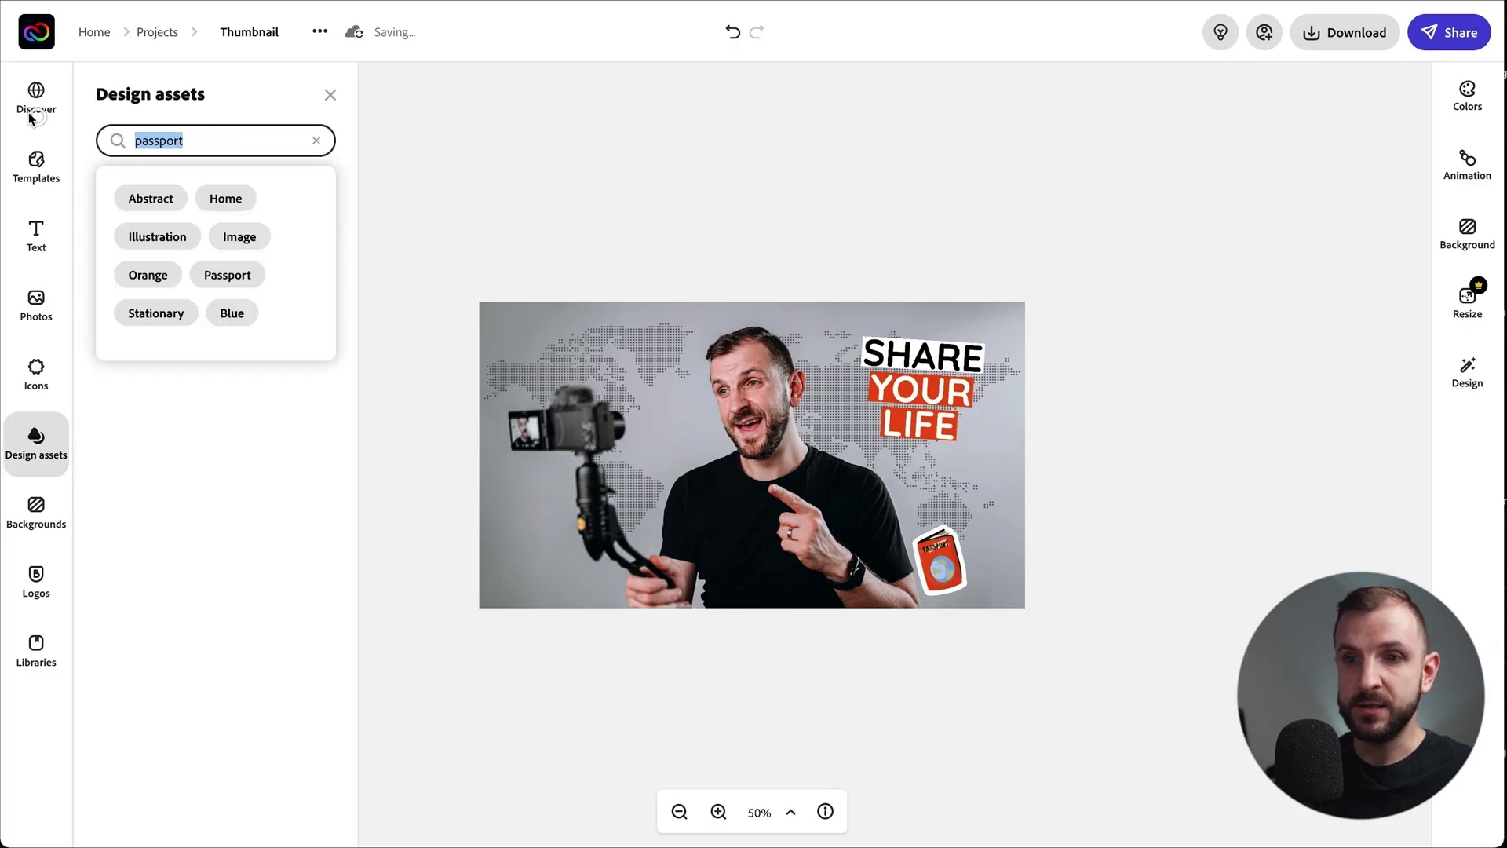
pyautogui.write('globe')
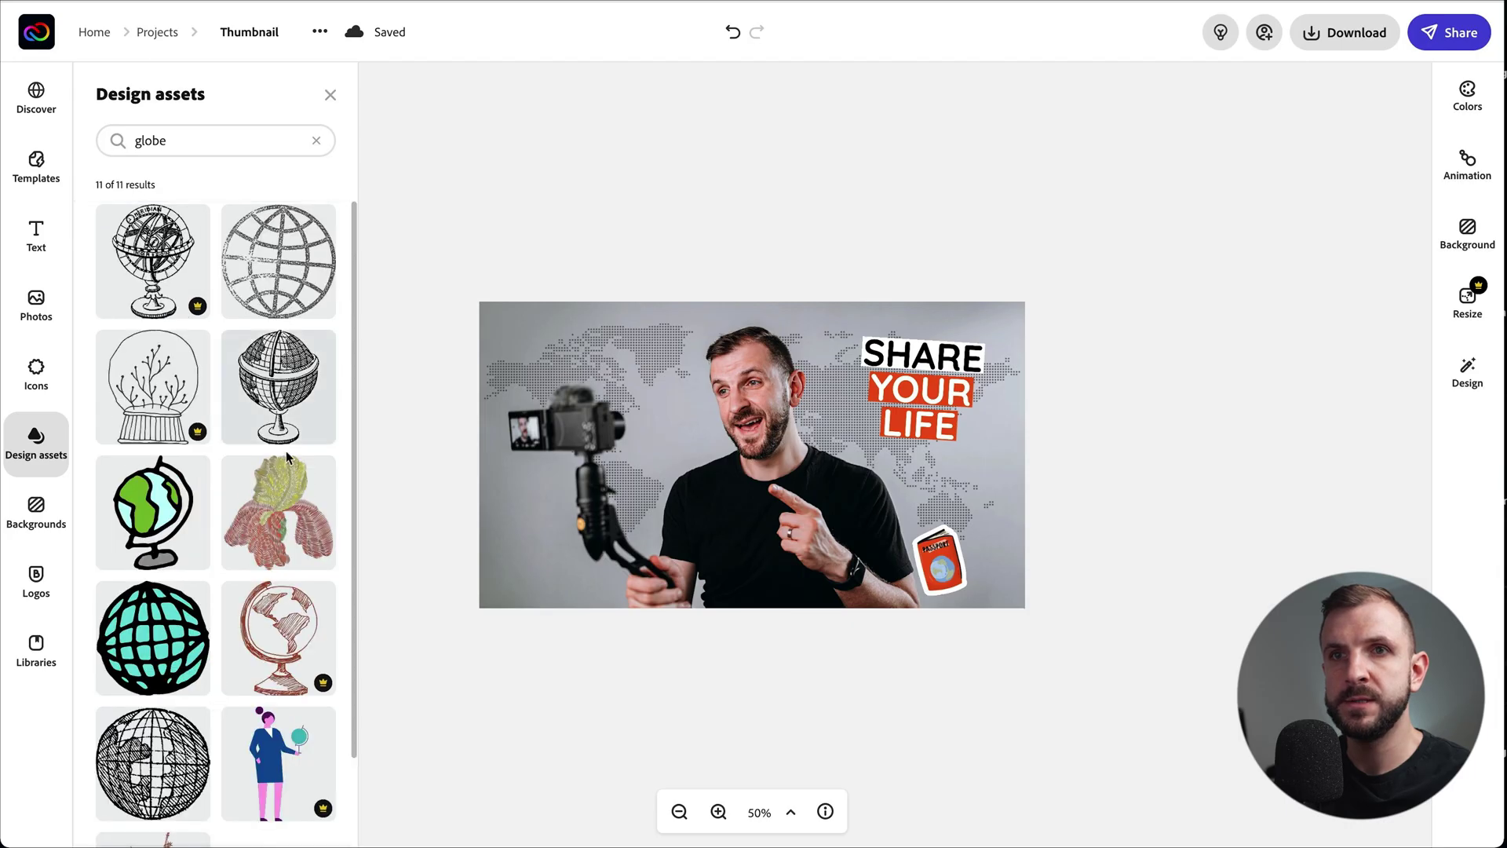
pyautogui.click(945, 533)
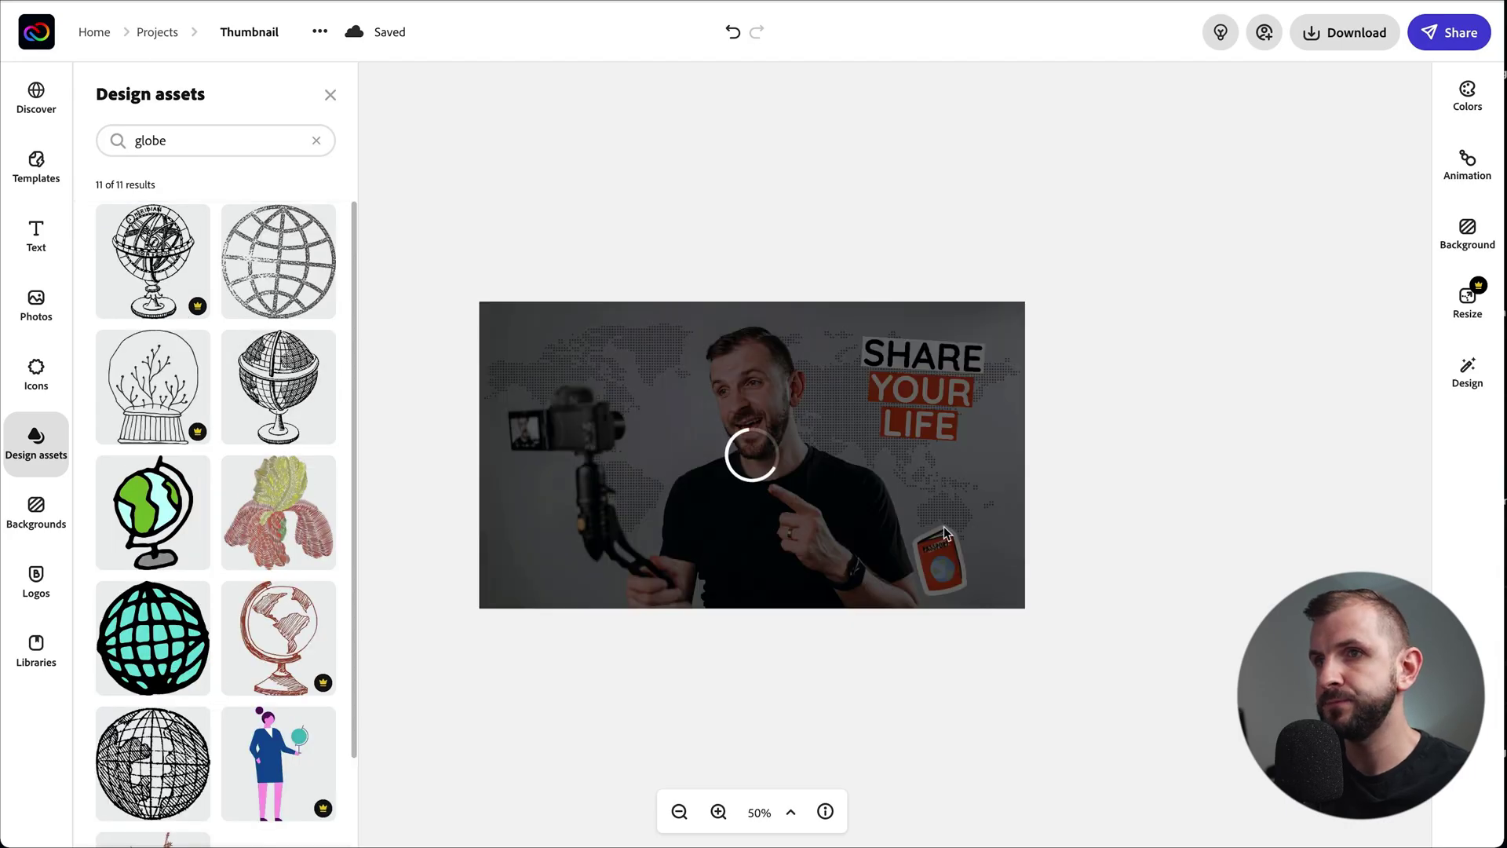
# Step: Shrink the globe, tilt it slightly counterclockwise and position it over the right side of the passport
pyautogui.click(947, 463)
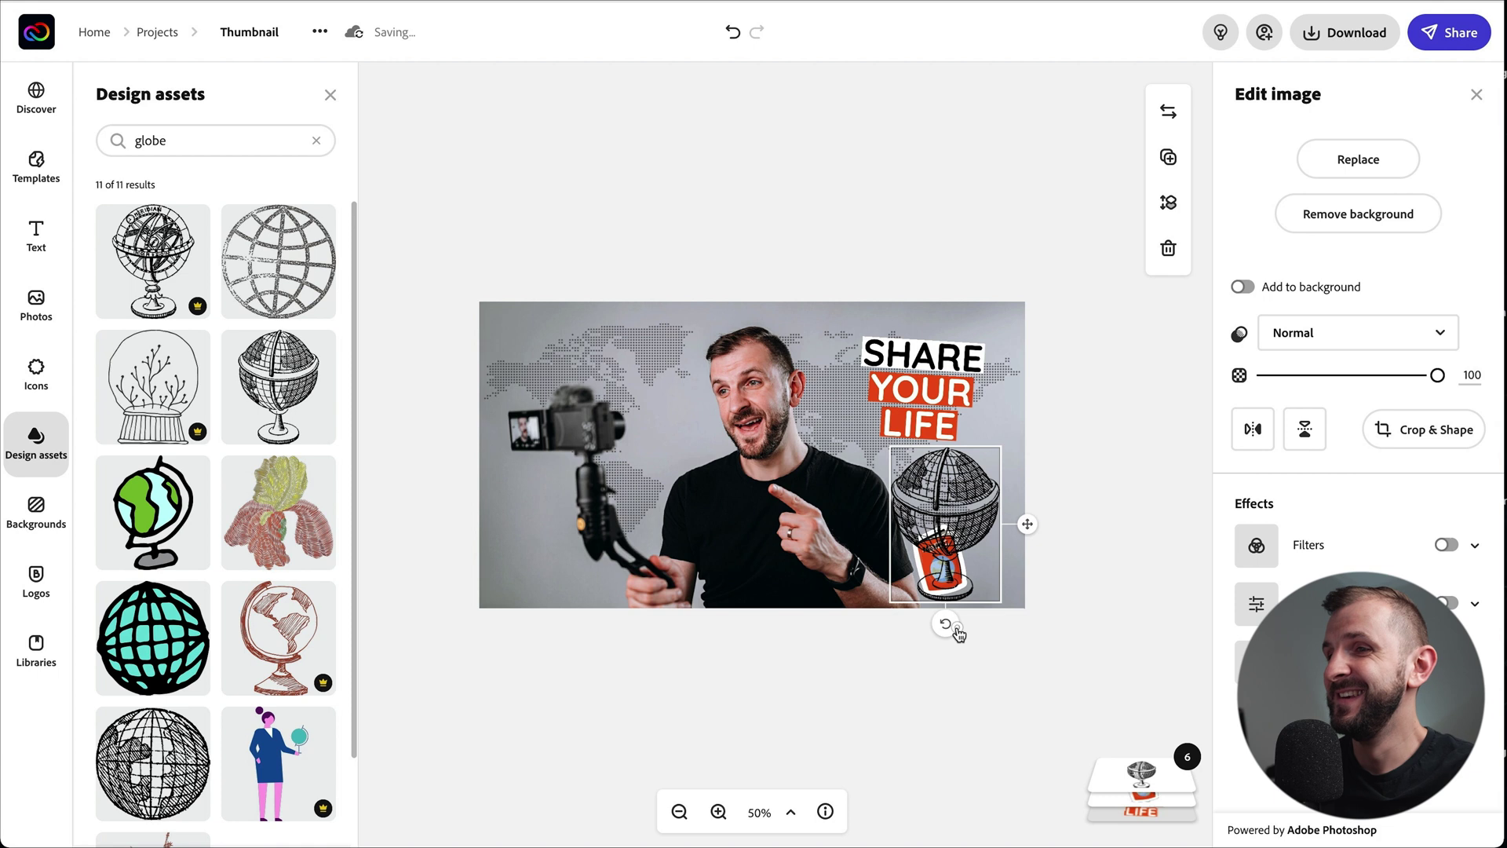
pyautogui.moveTo(955, 628); pyautogui.dragTo(966, 632)
pyautogui.moveTo(987, 444); pyautogui.dragTo(979, 518)
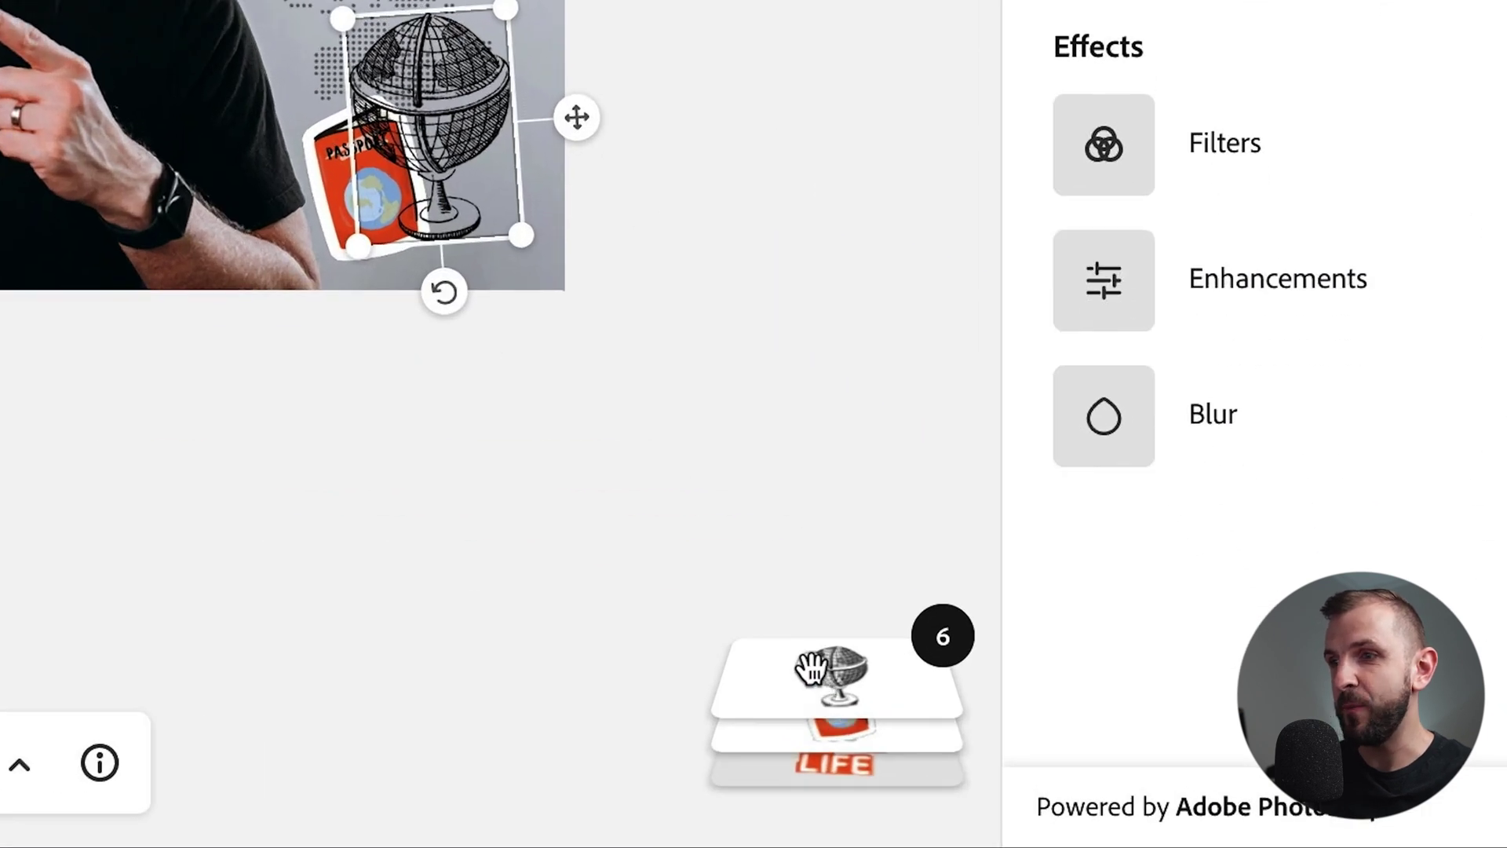
# Step: Move the globe layer below the passport layer, then shift the passport slightly left and rotate the globe clockwise beside it
pyautogui.moveTo(1165, 653)
pyautogui.moveTo(874, 101); pyautogui.dragTo(801, 233)
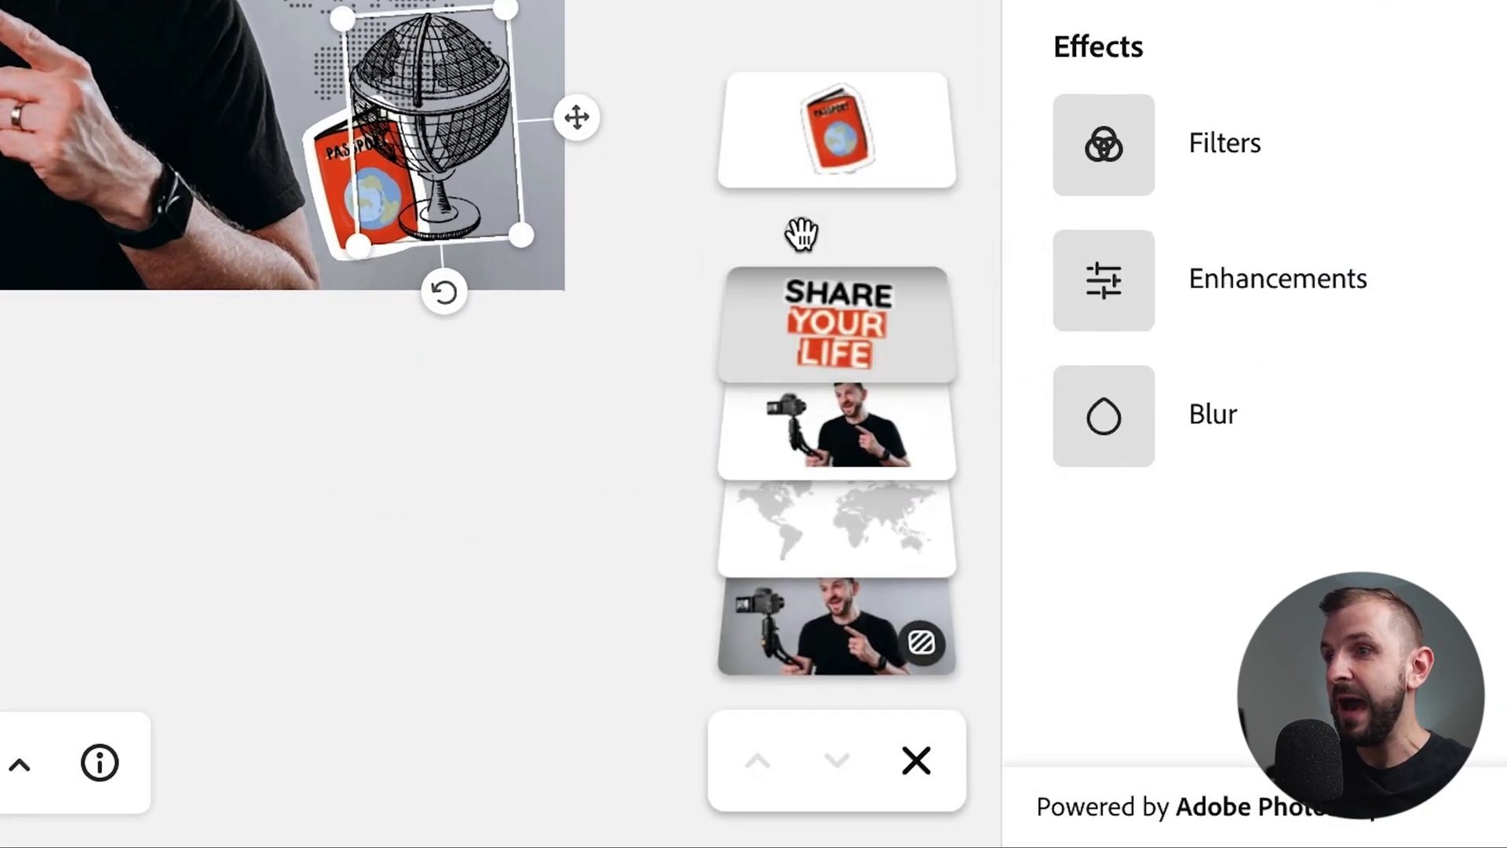
pyautogui.click(529, 462)
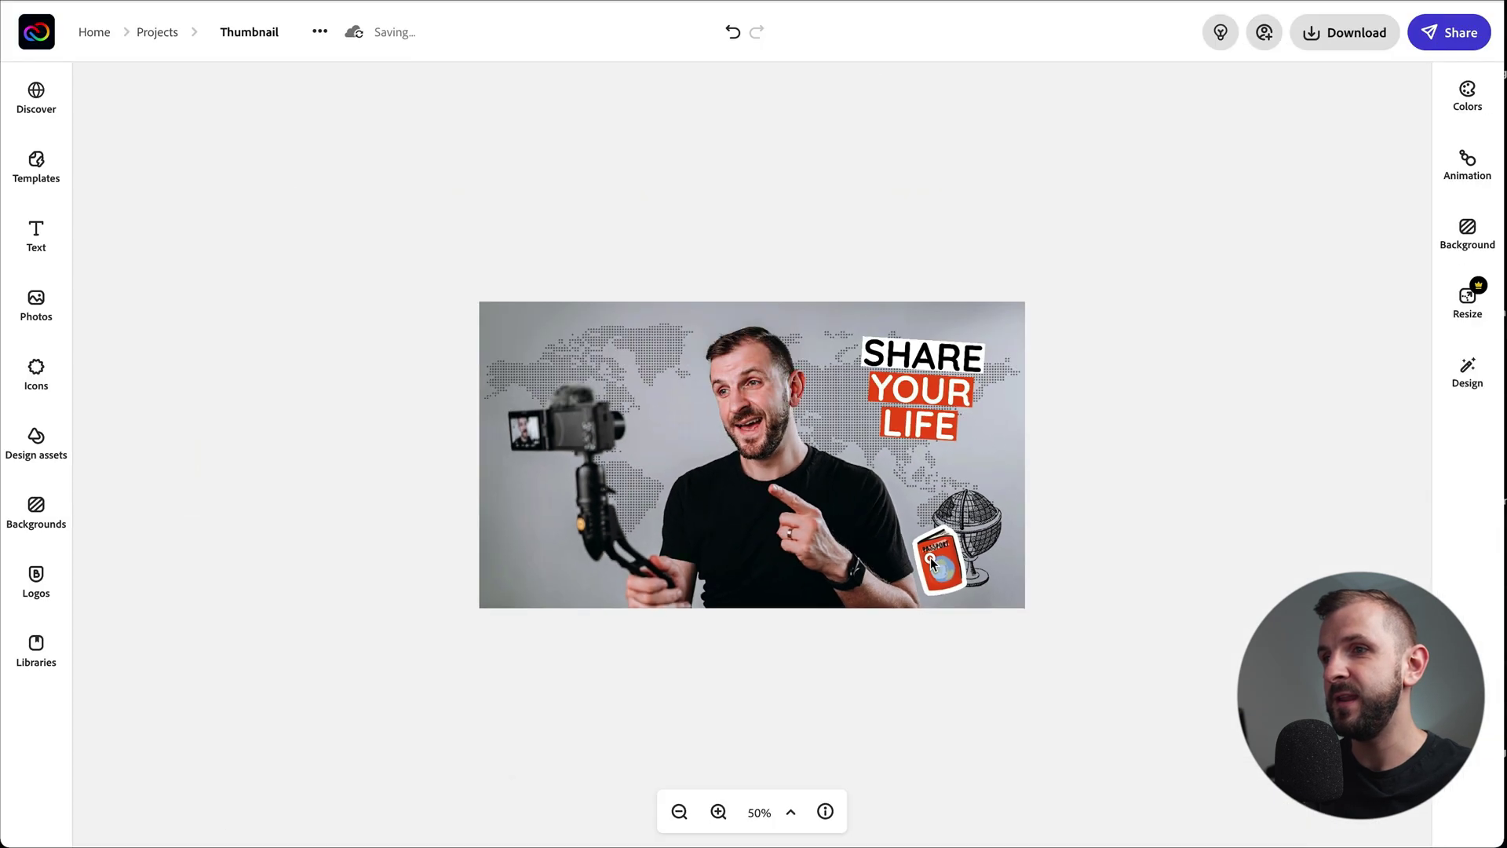
pyautogui.click(461, 142)
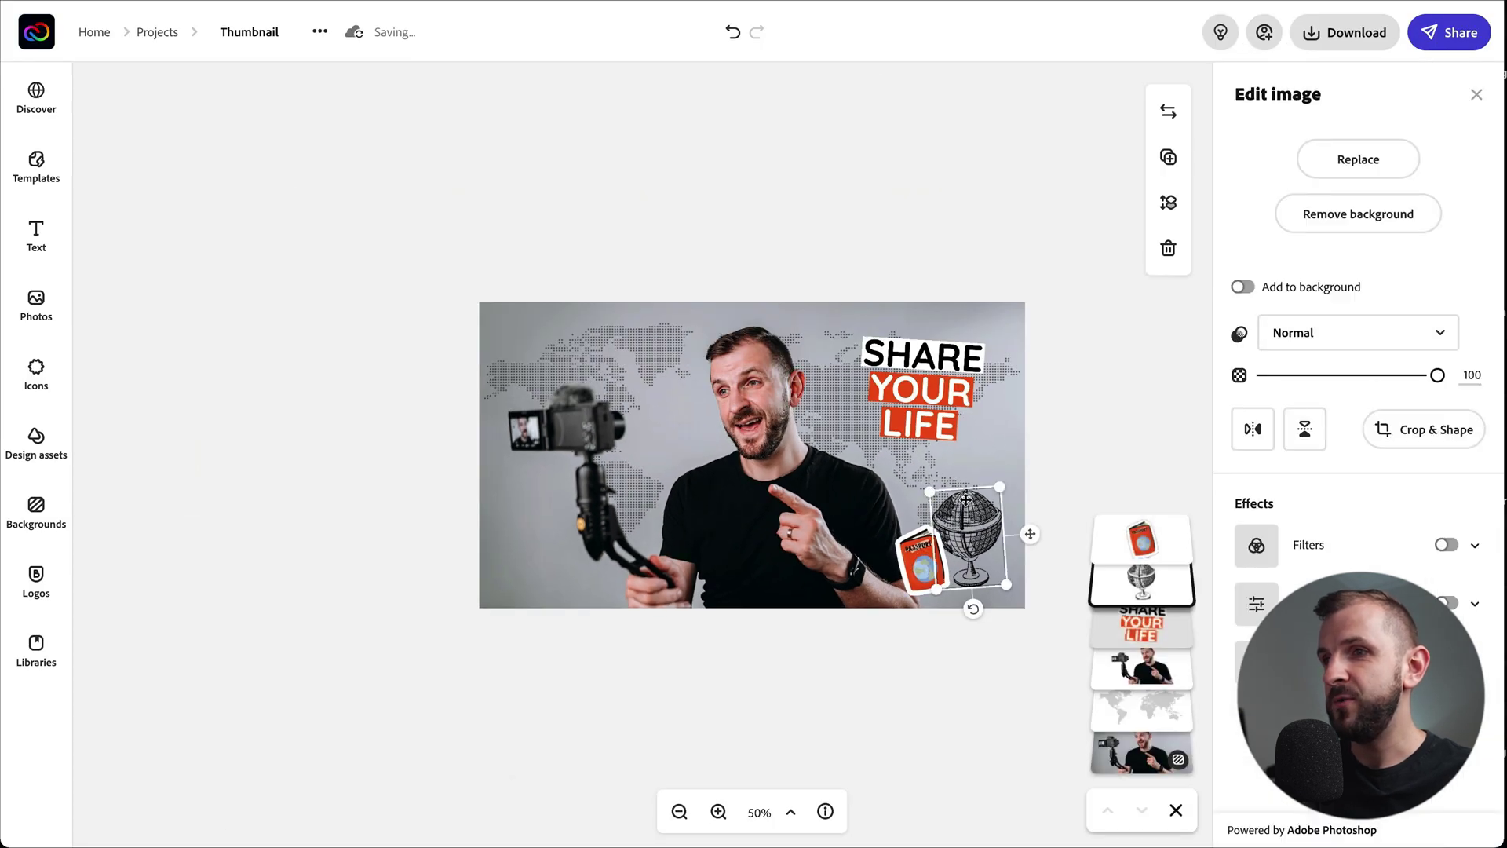
pyautogui.moveTo(974, 609); pyautogui.dragTo(939, 602)
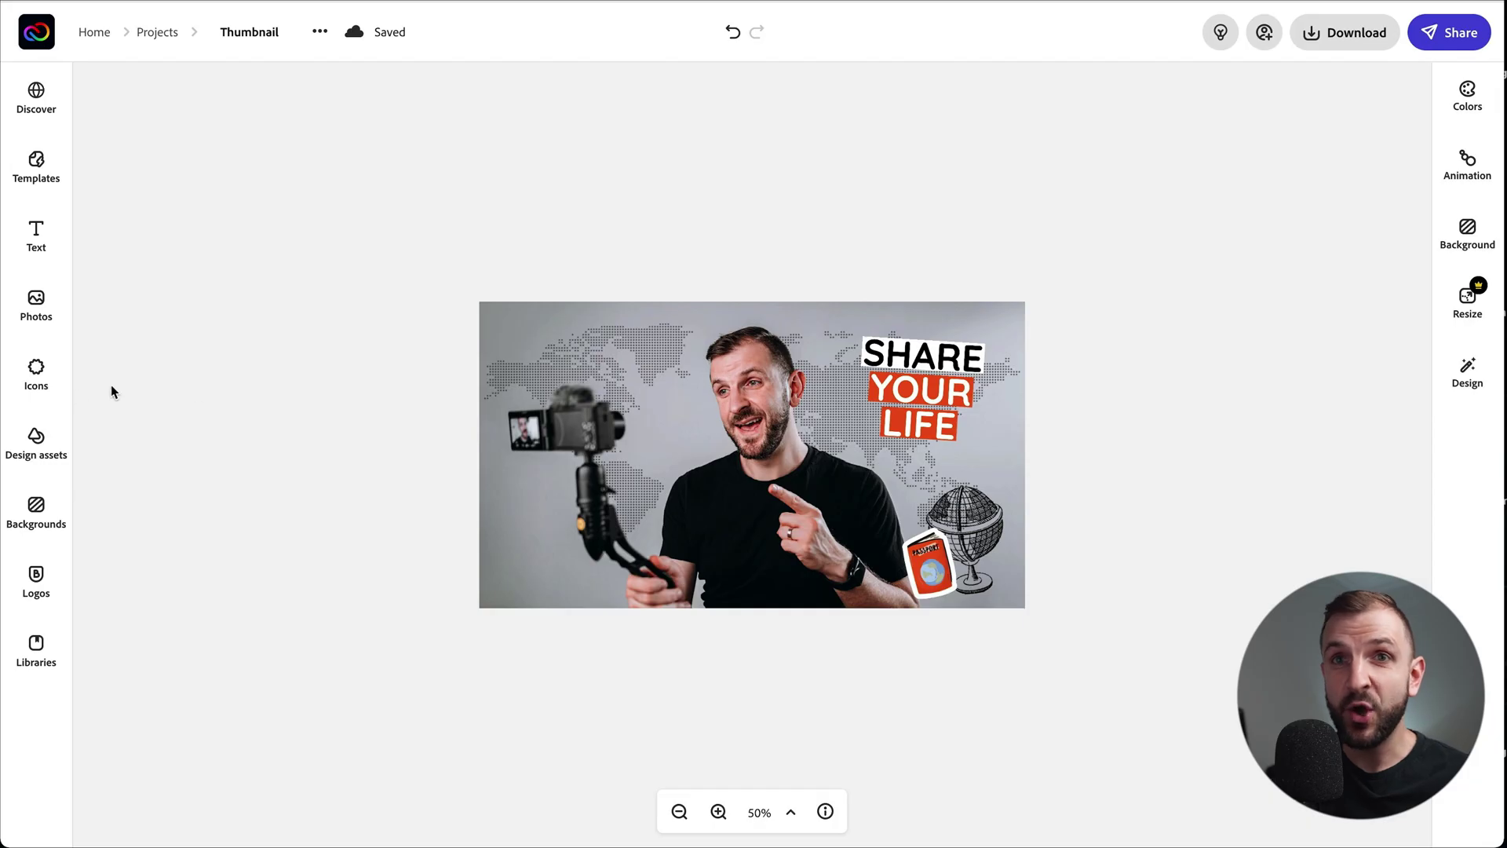
# Step: Search the icons for location pin and add a solid teardrop pin with a large round hole to the thumbnail
pyautogui.click(35, 393)
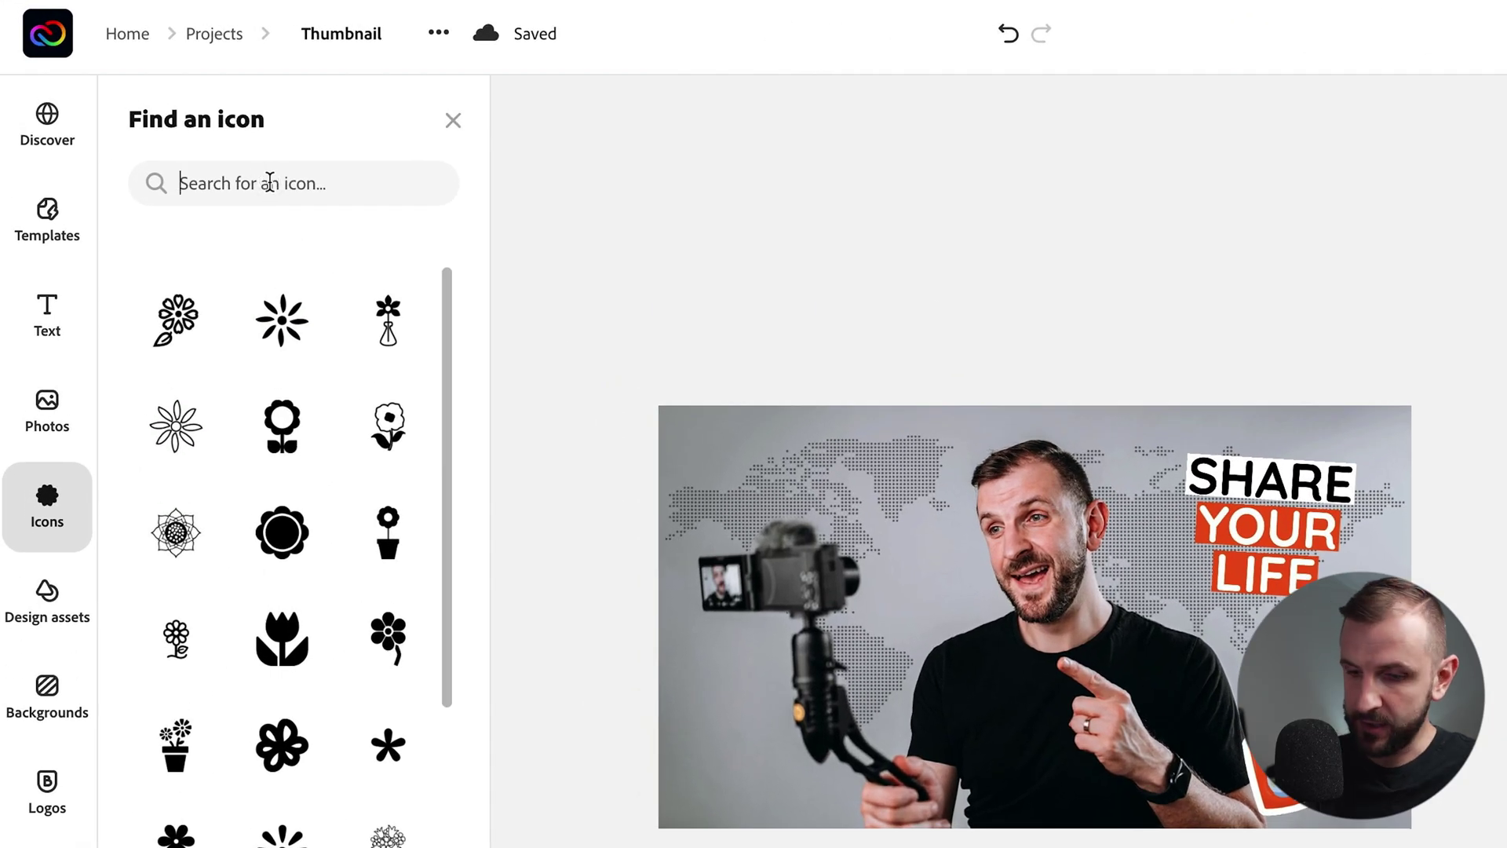
pyautogui.click(269, 182)
pyautogui.write('location pin')
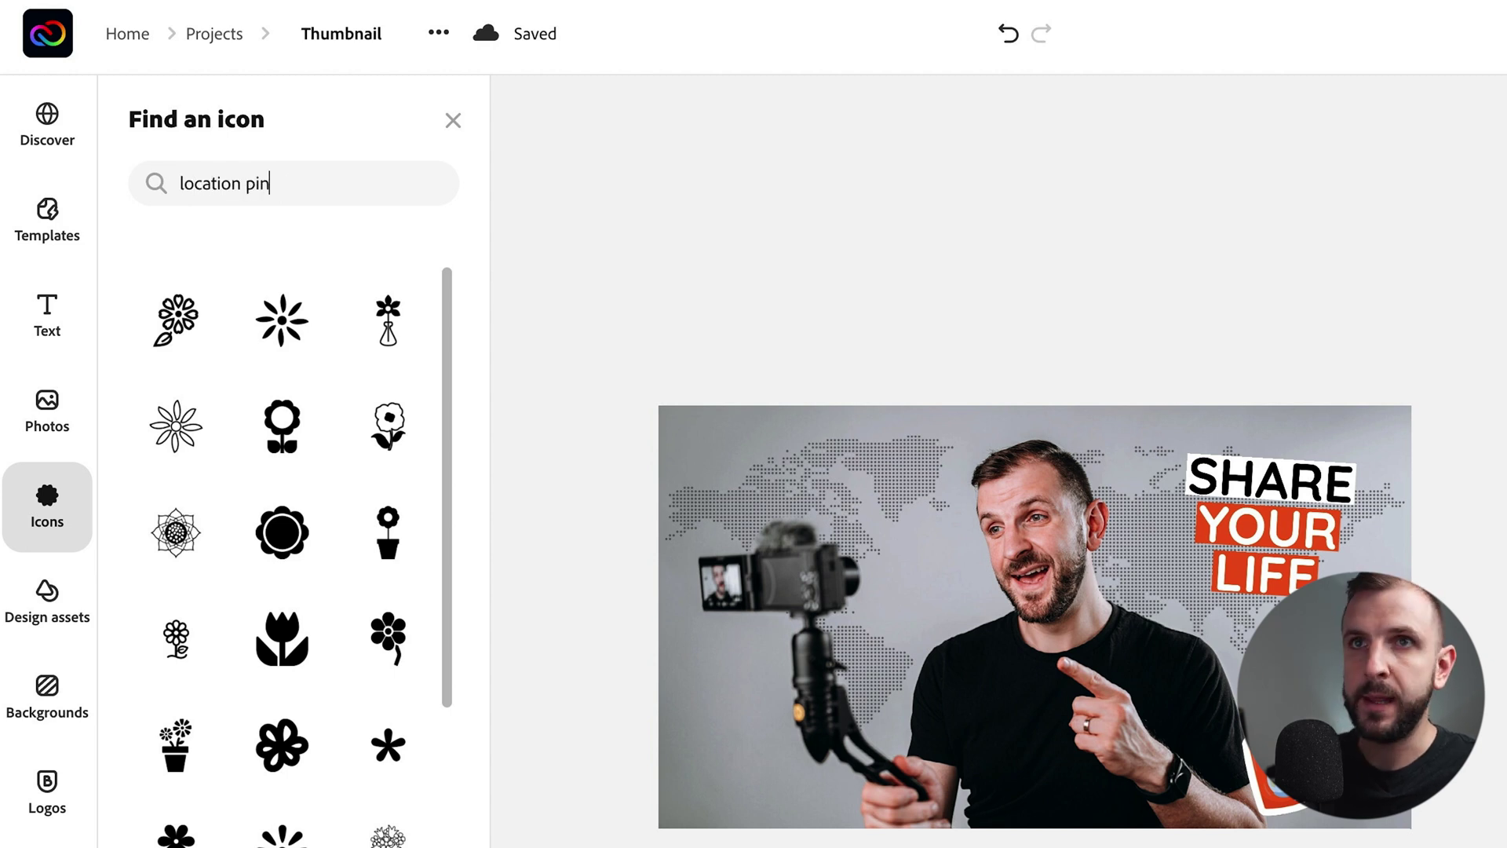
pyautogui.press('Return')
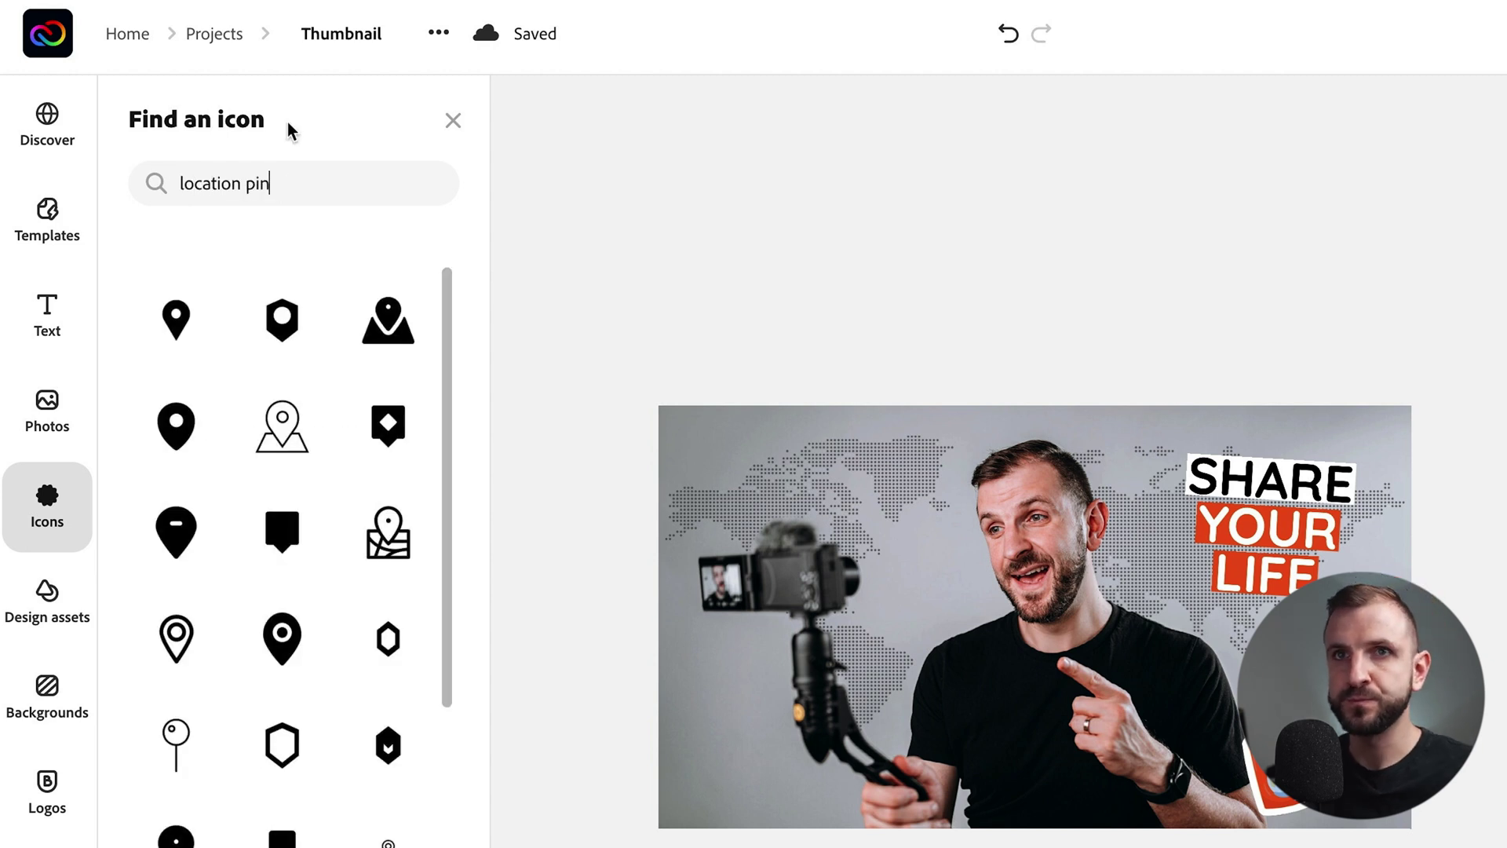
pyautogui.scroll(-10, 401, 592)
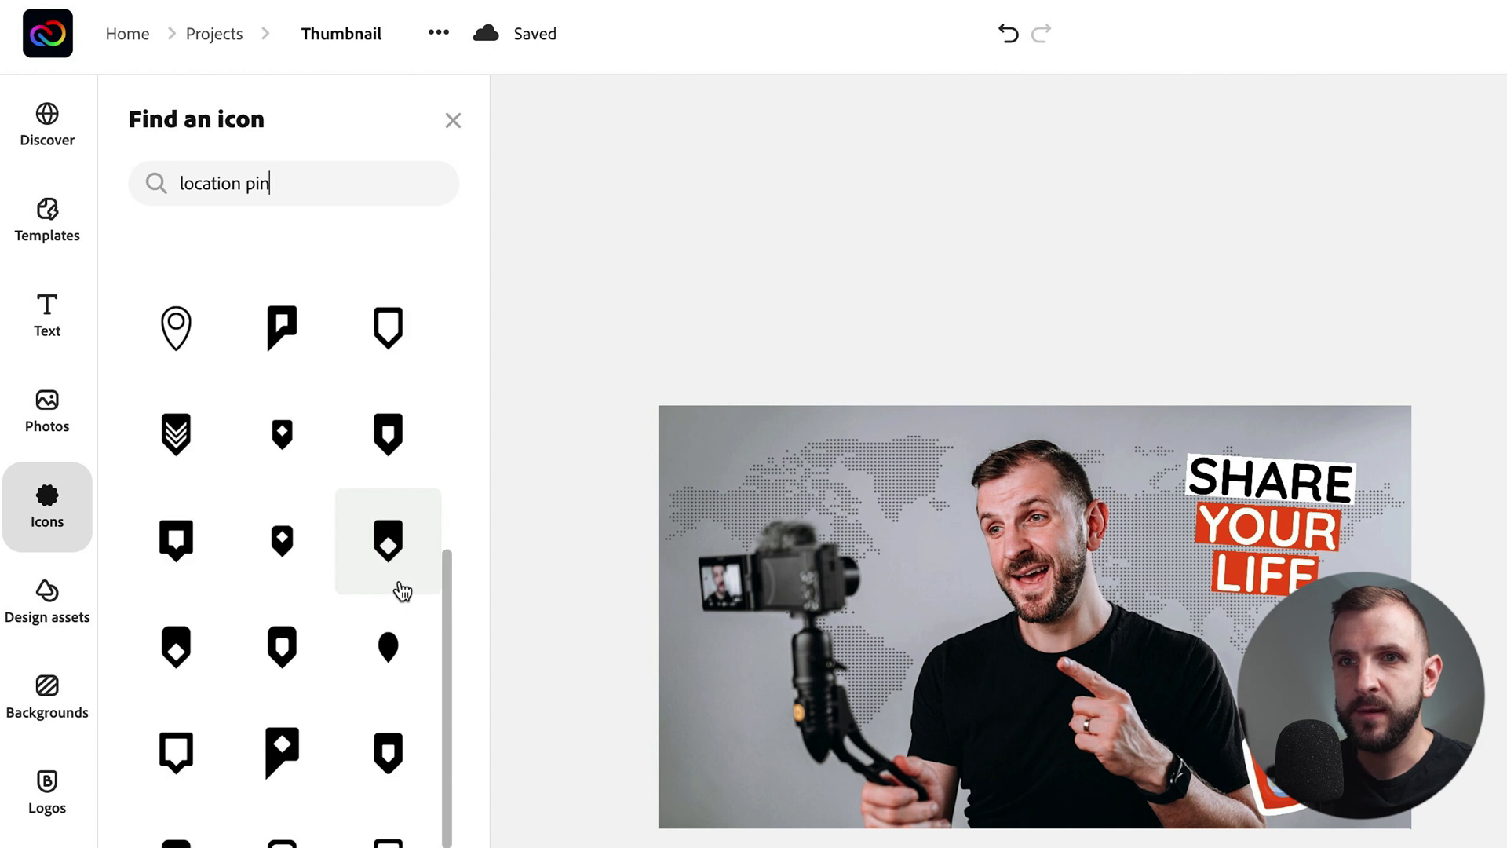
pyautogui.scroll(-6, 402, 590)
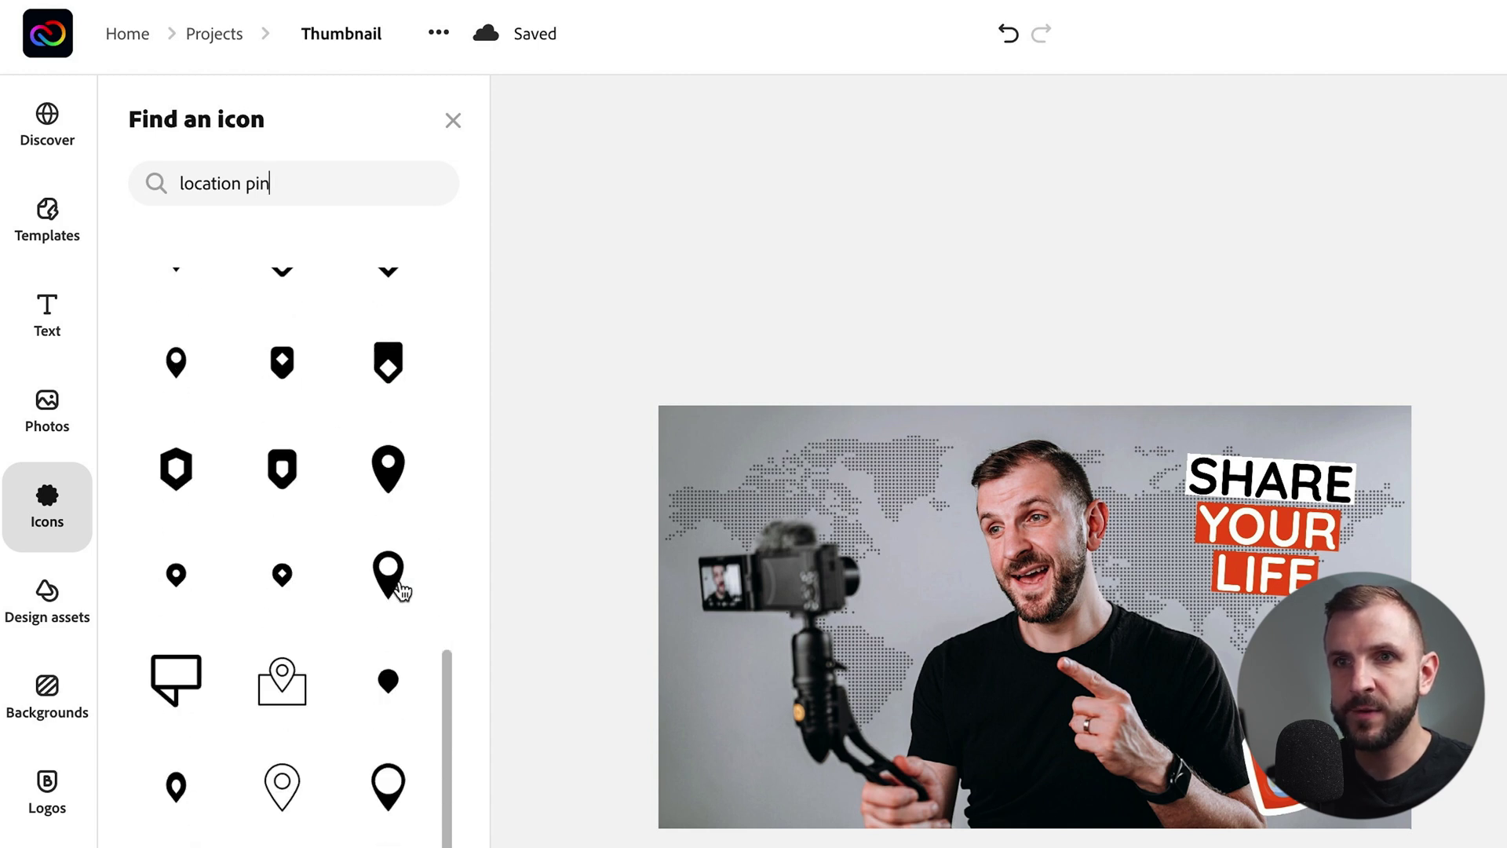
pyautogui.scroll(-1, 388, 691)
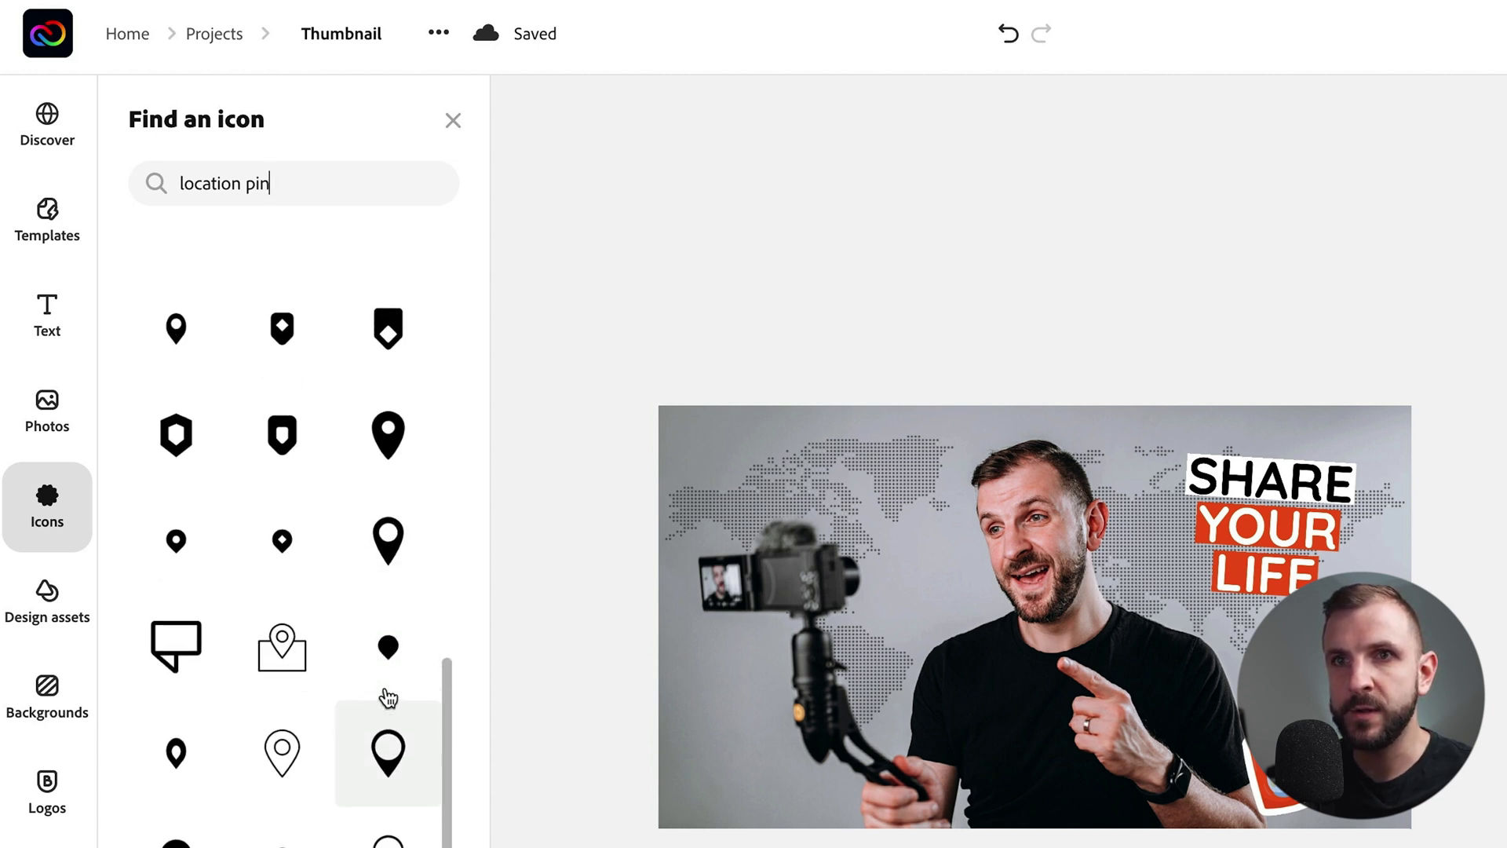
pyautogui.click(389, 541)
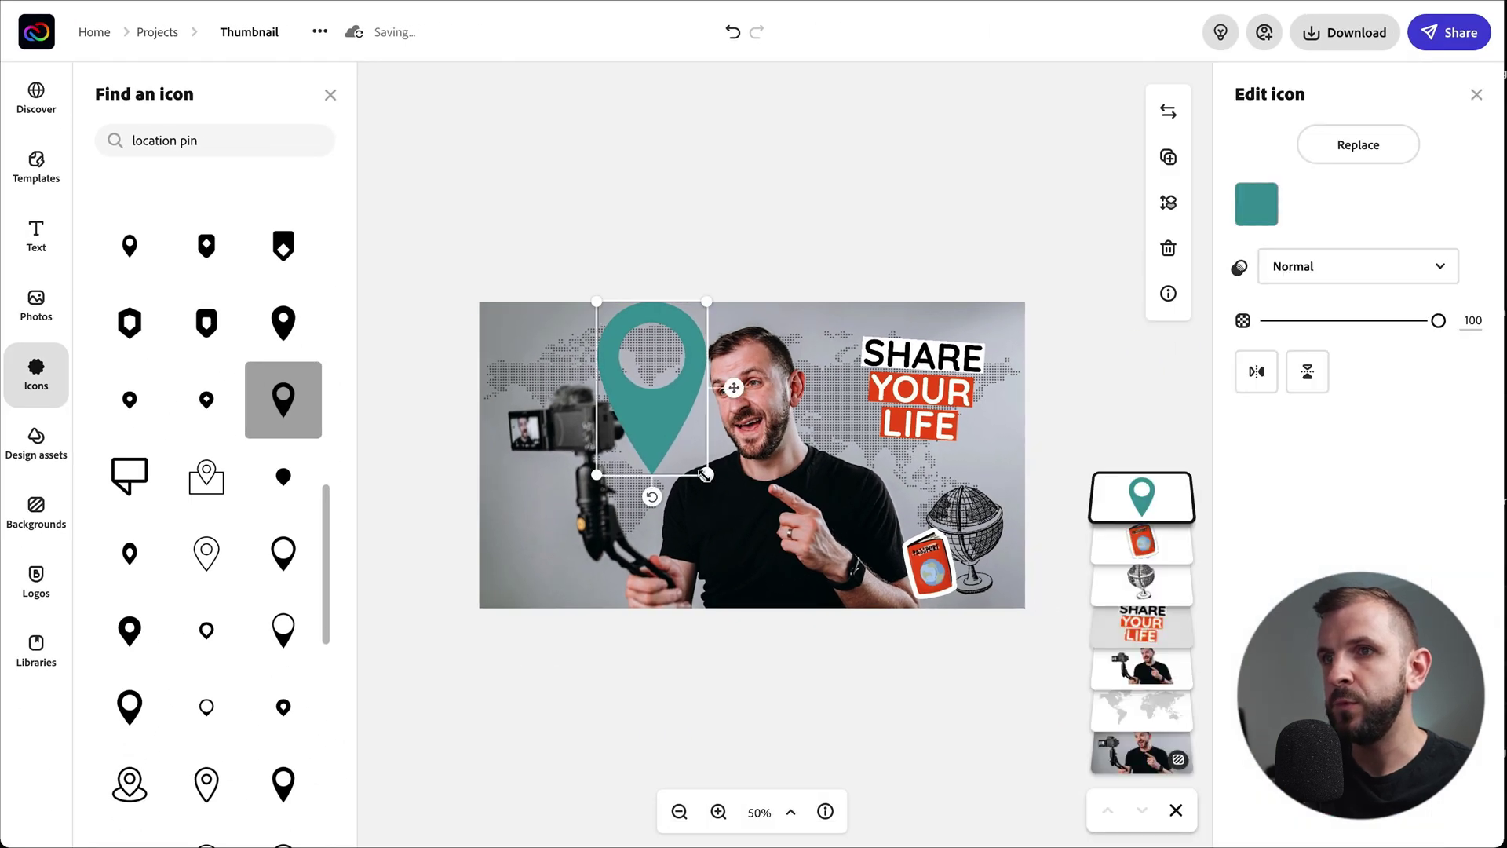
# Step: Shrink the location pin, recolour it white and place it on the world map between the camera and the man's head
pyautogui.moveTo(704, 475); pyautogui.dragTo(627, 348)
pyautogui.click(1256, 205)
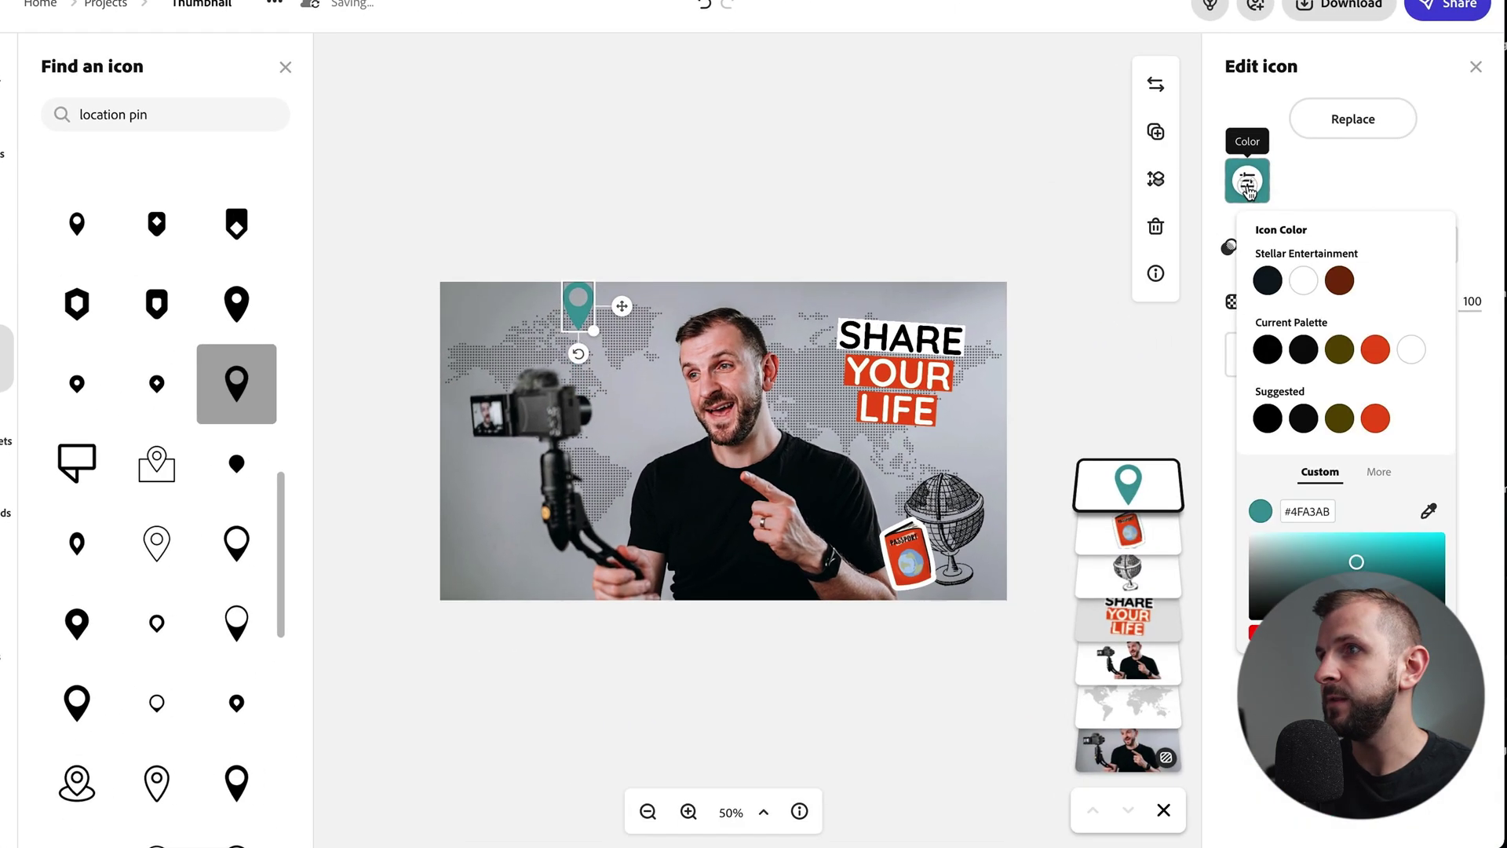
pyautogui.click(1305, 287)
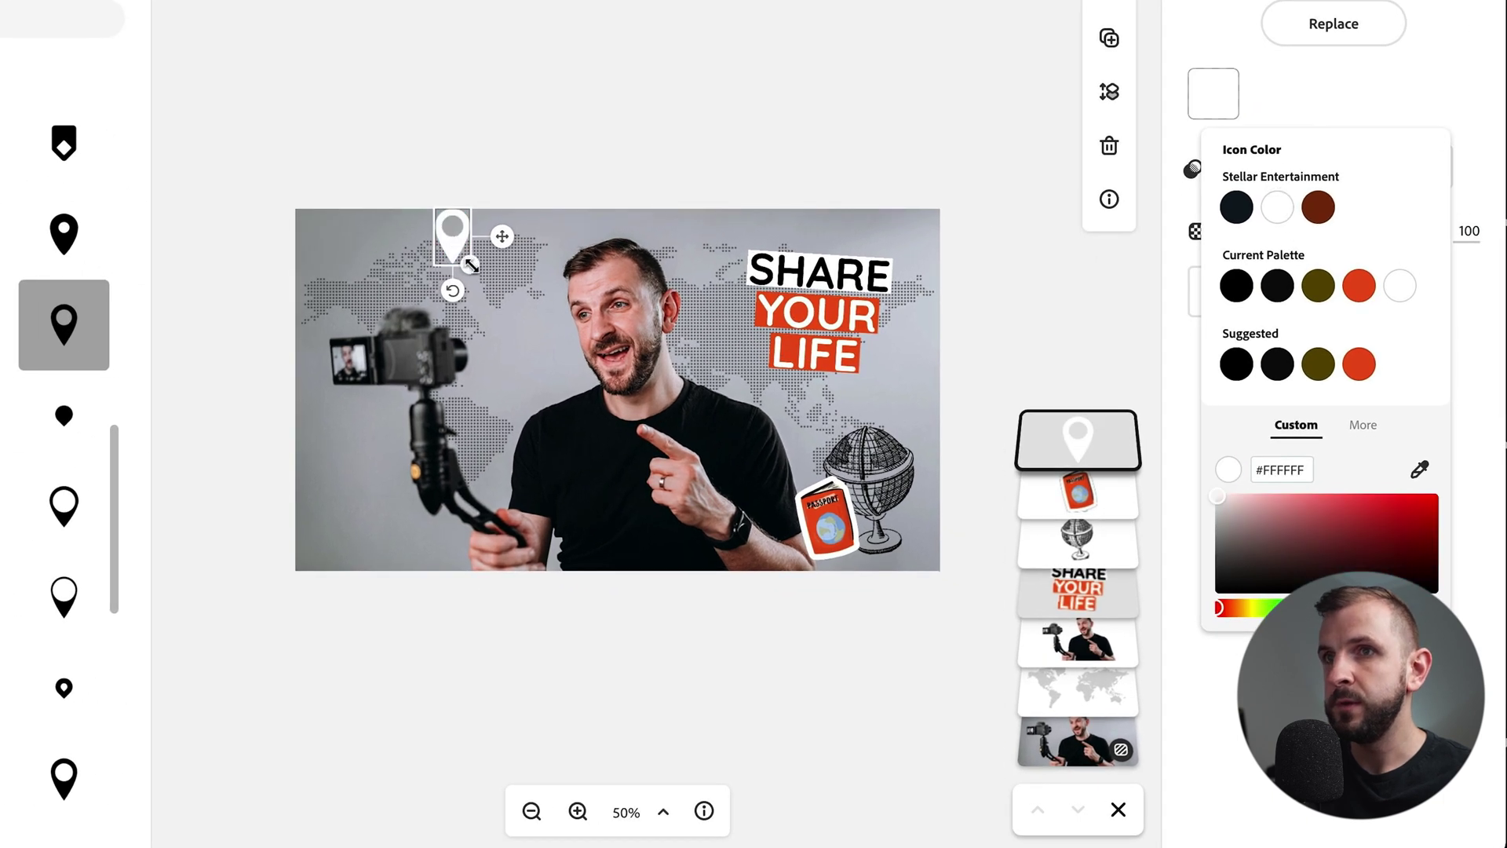
pyautogui.moveTo(471, 265); pyautogui.dragTo(501, 272)
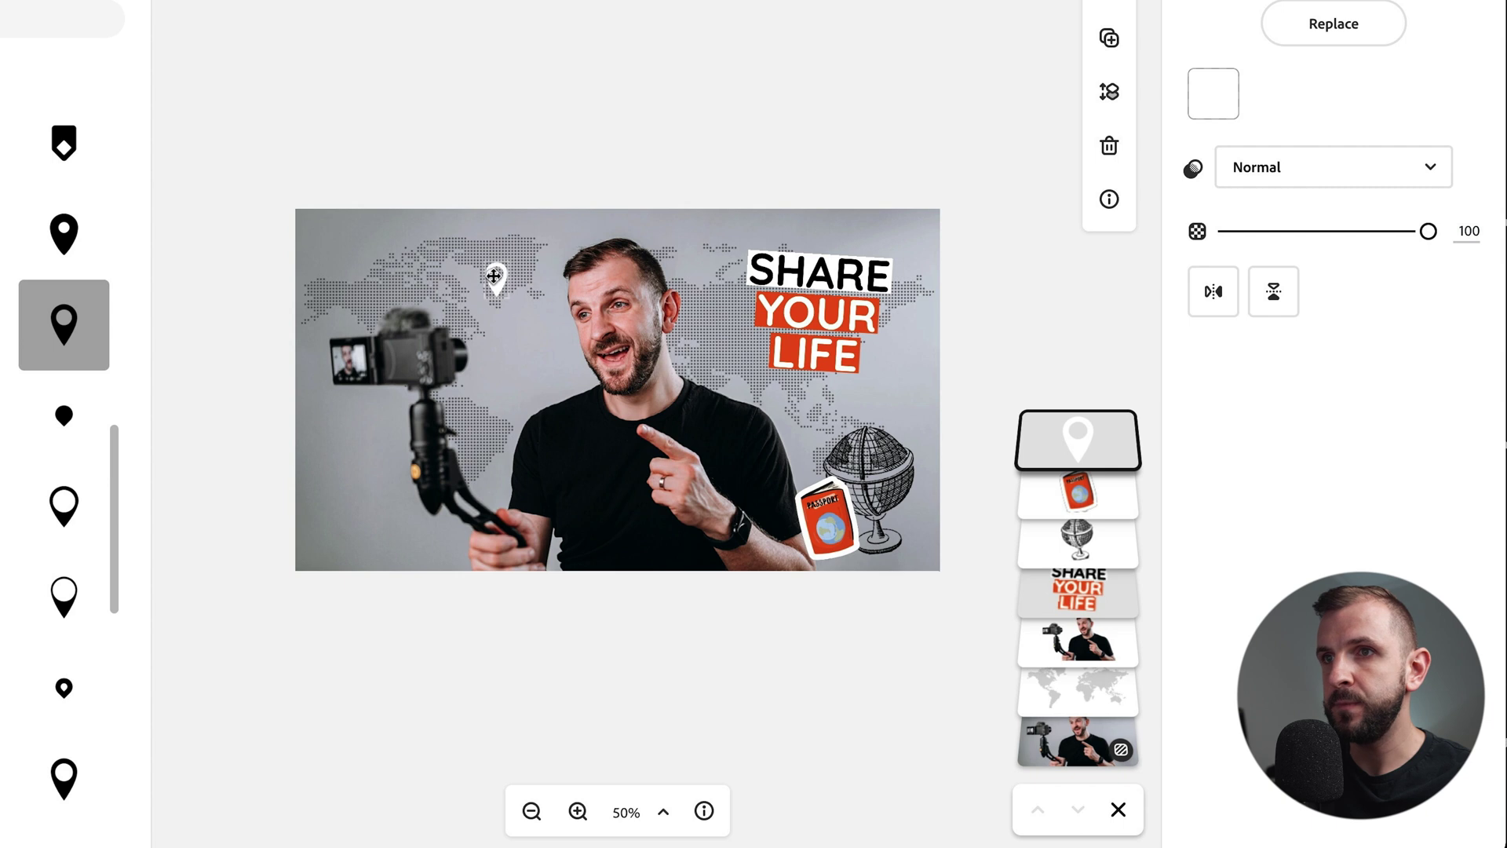
pyautogui.moveTo(494, 280); pyautogui.dragTo(495, 280)
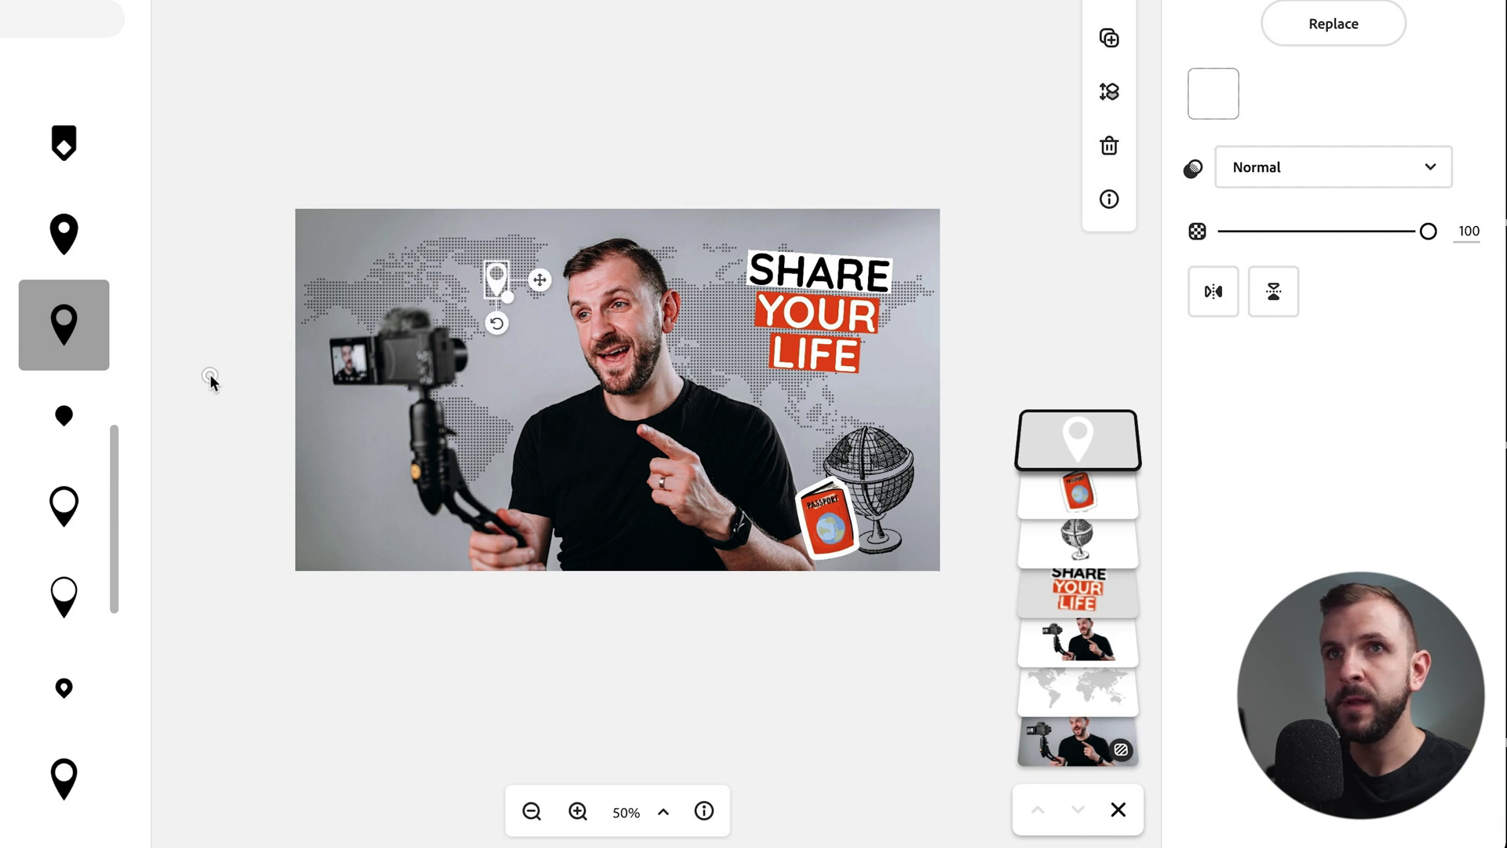
pyautogui.click(211, 382)
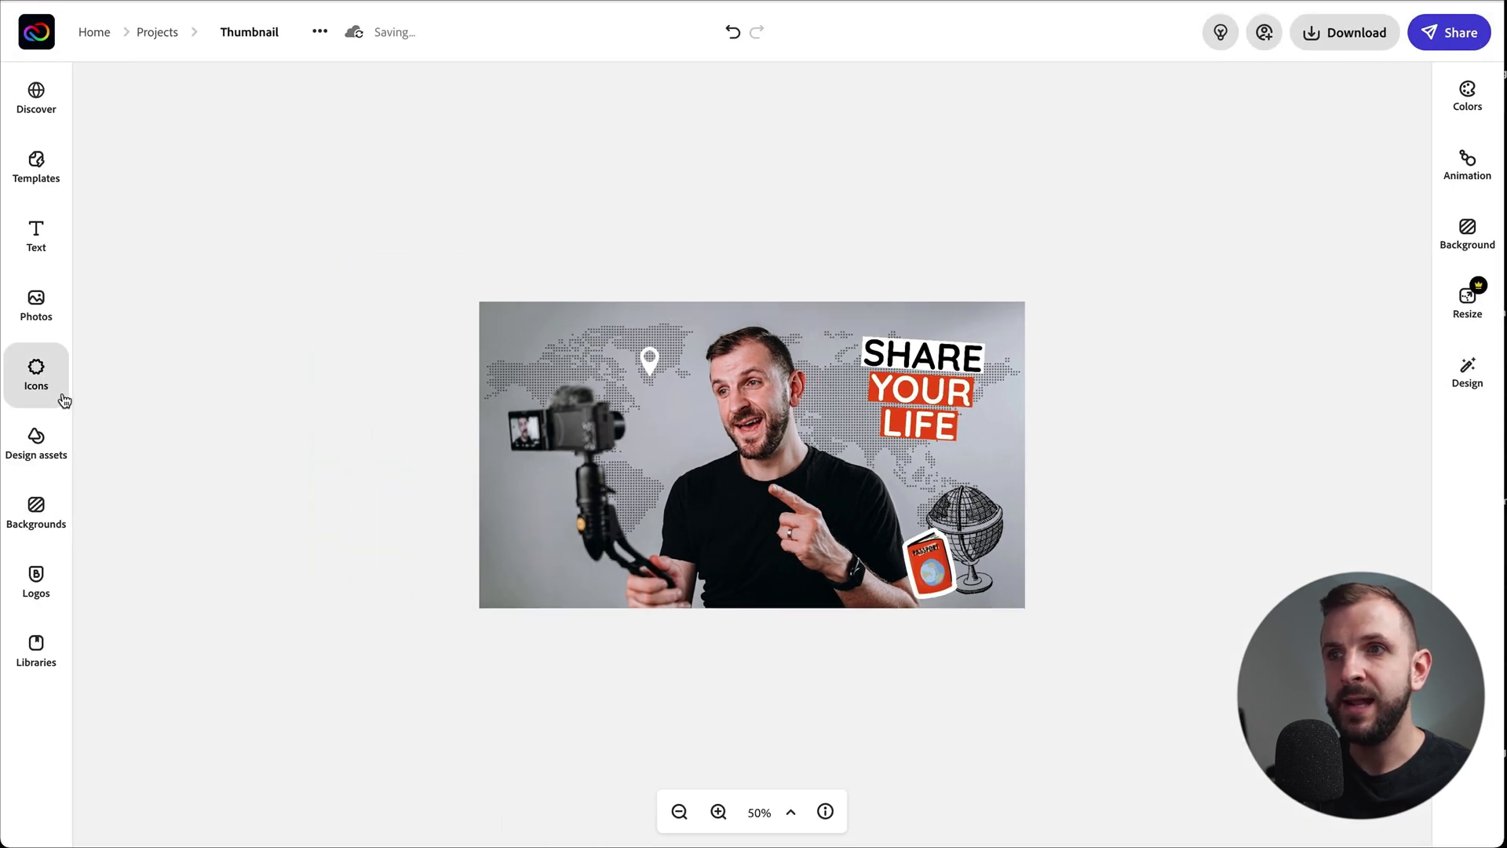
# Step: Search the icons for dotted line and add the shallow, downward-curving dotted arc to the thumbnail
pyautogui.click(63, 394)
pyautogui.tripleClick(157, 141)
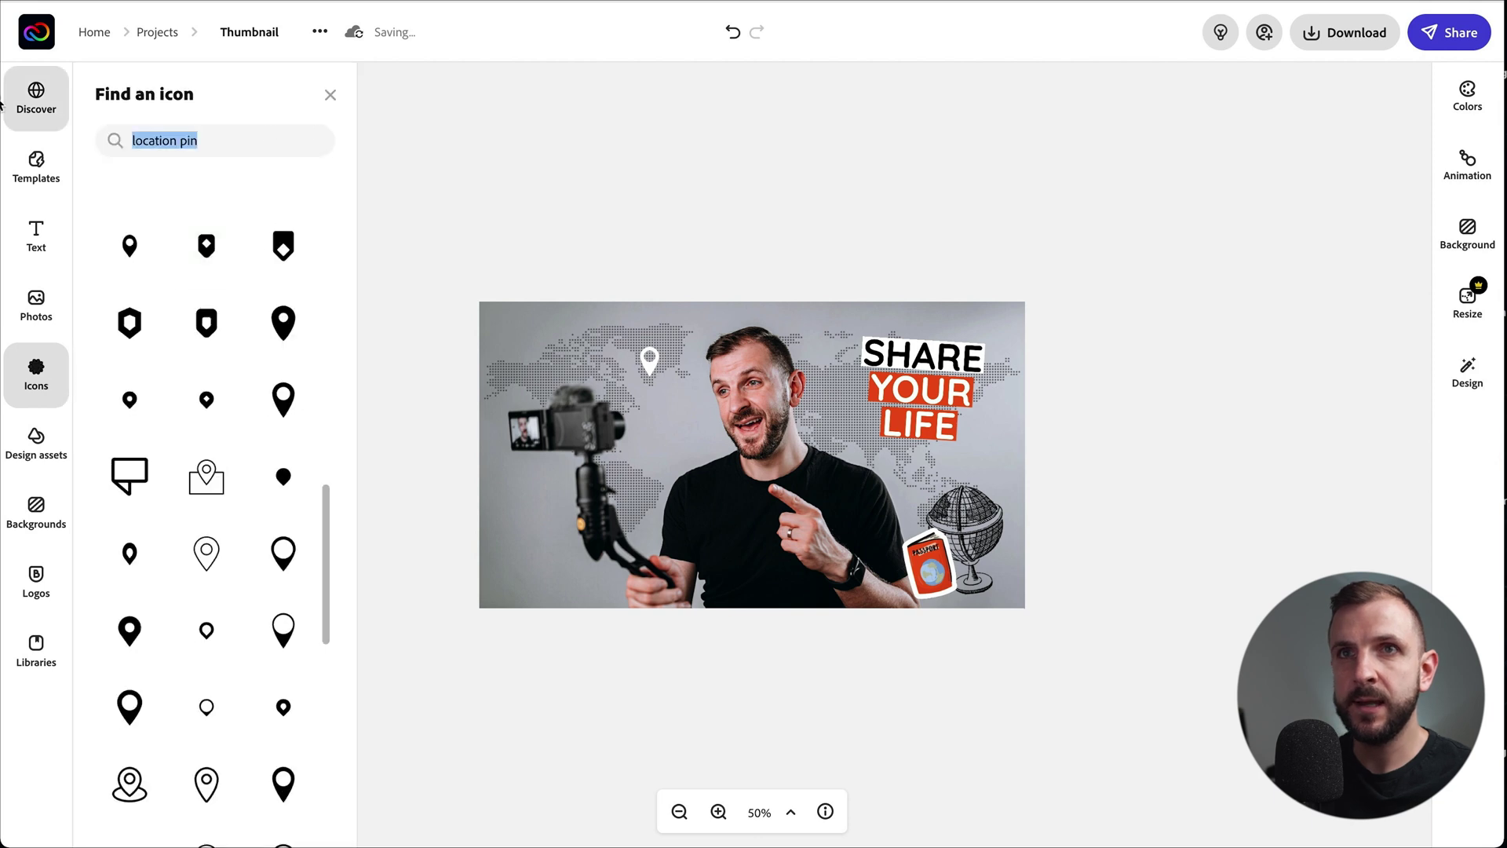
pyautogui.write('dotted line')
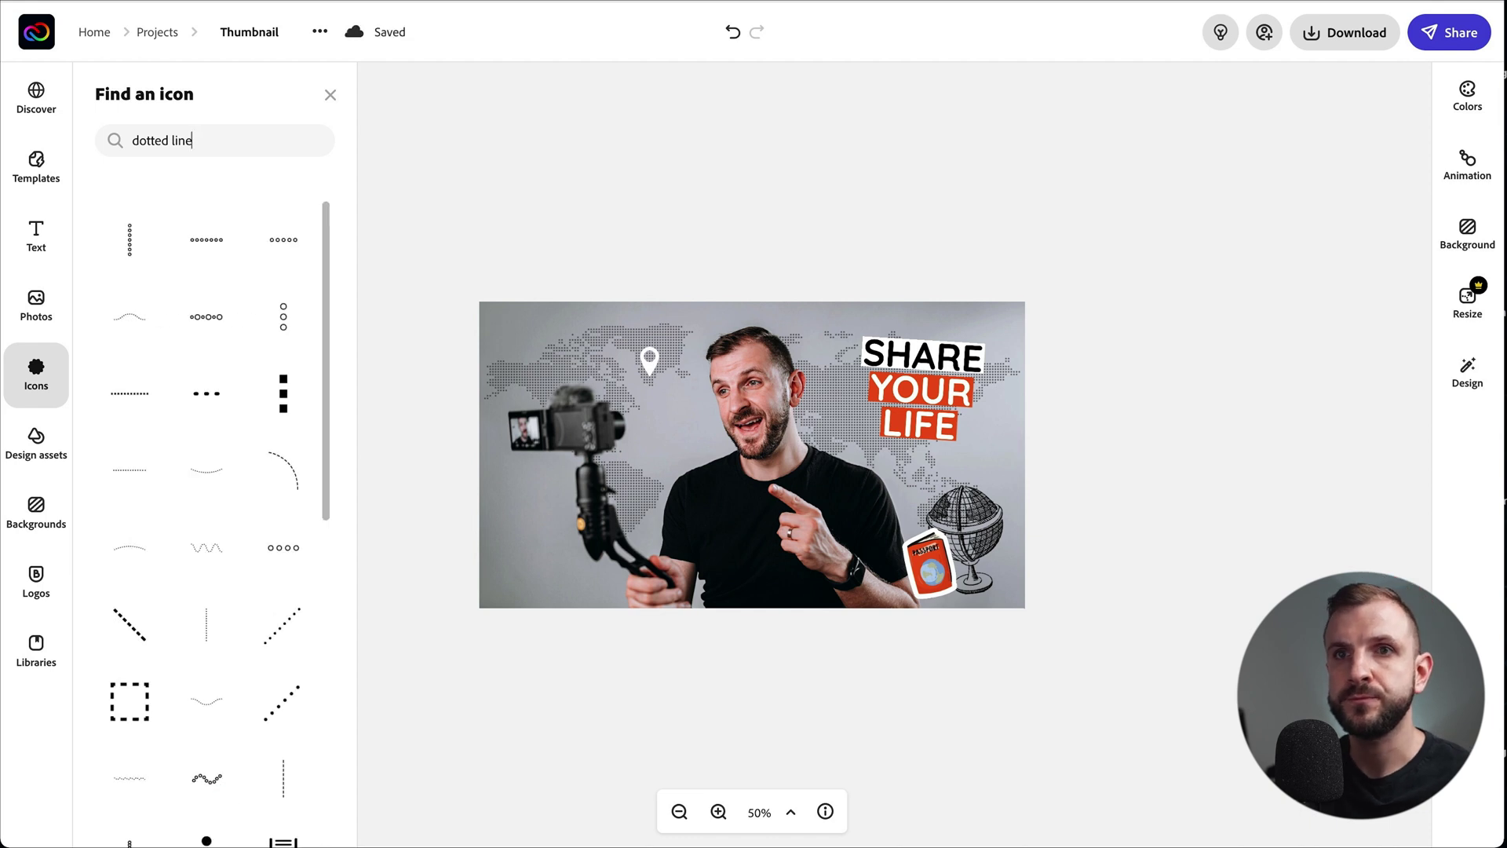
pyautogui.scroll(-4, 154, 529)
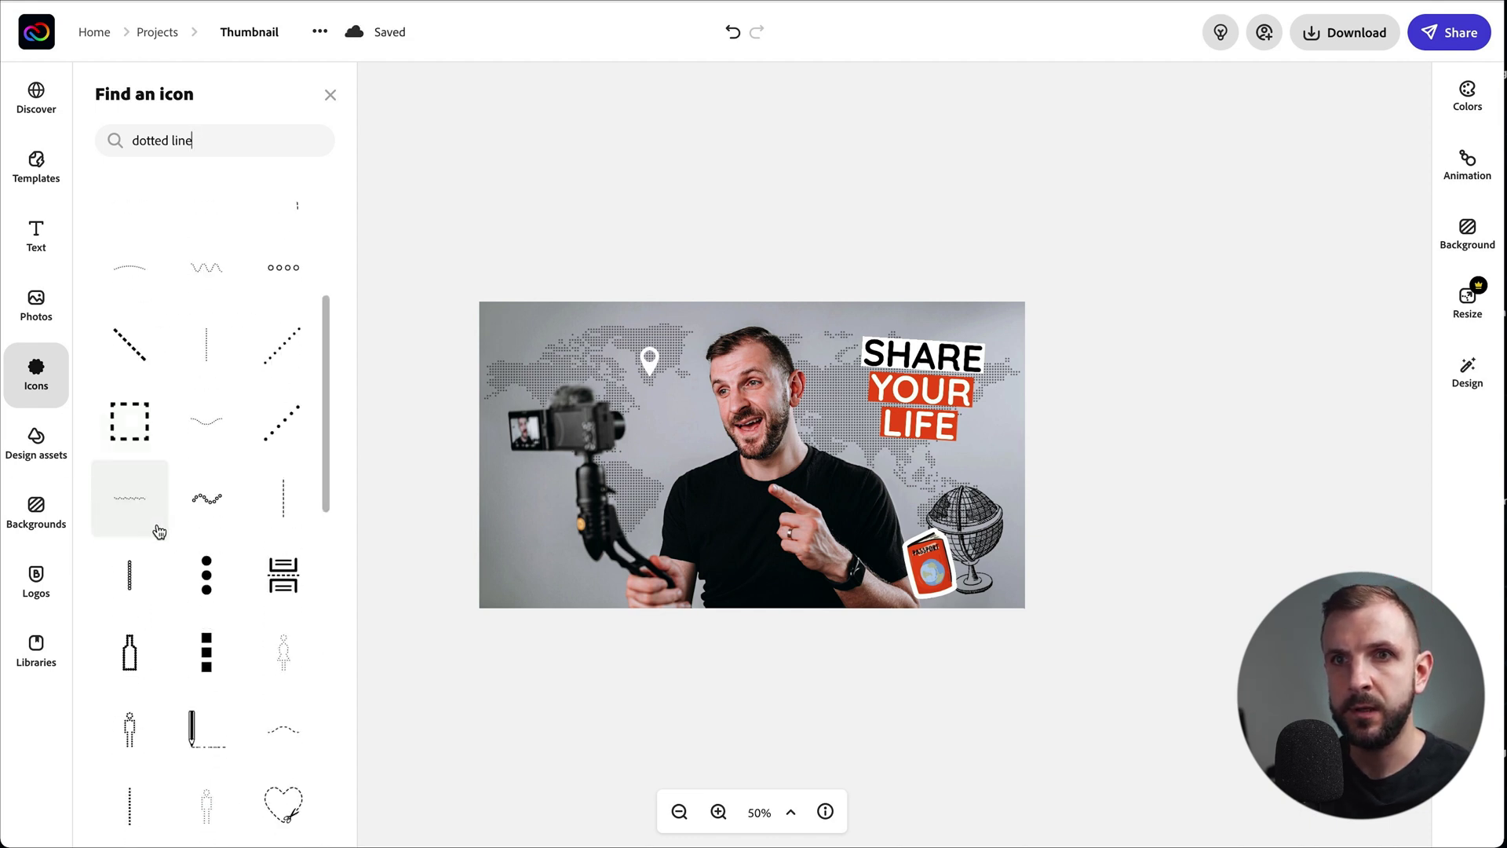
pyautogui.scroll(-1, 163, 537)
pyautogui.scroll(5, 168, 541)
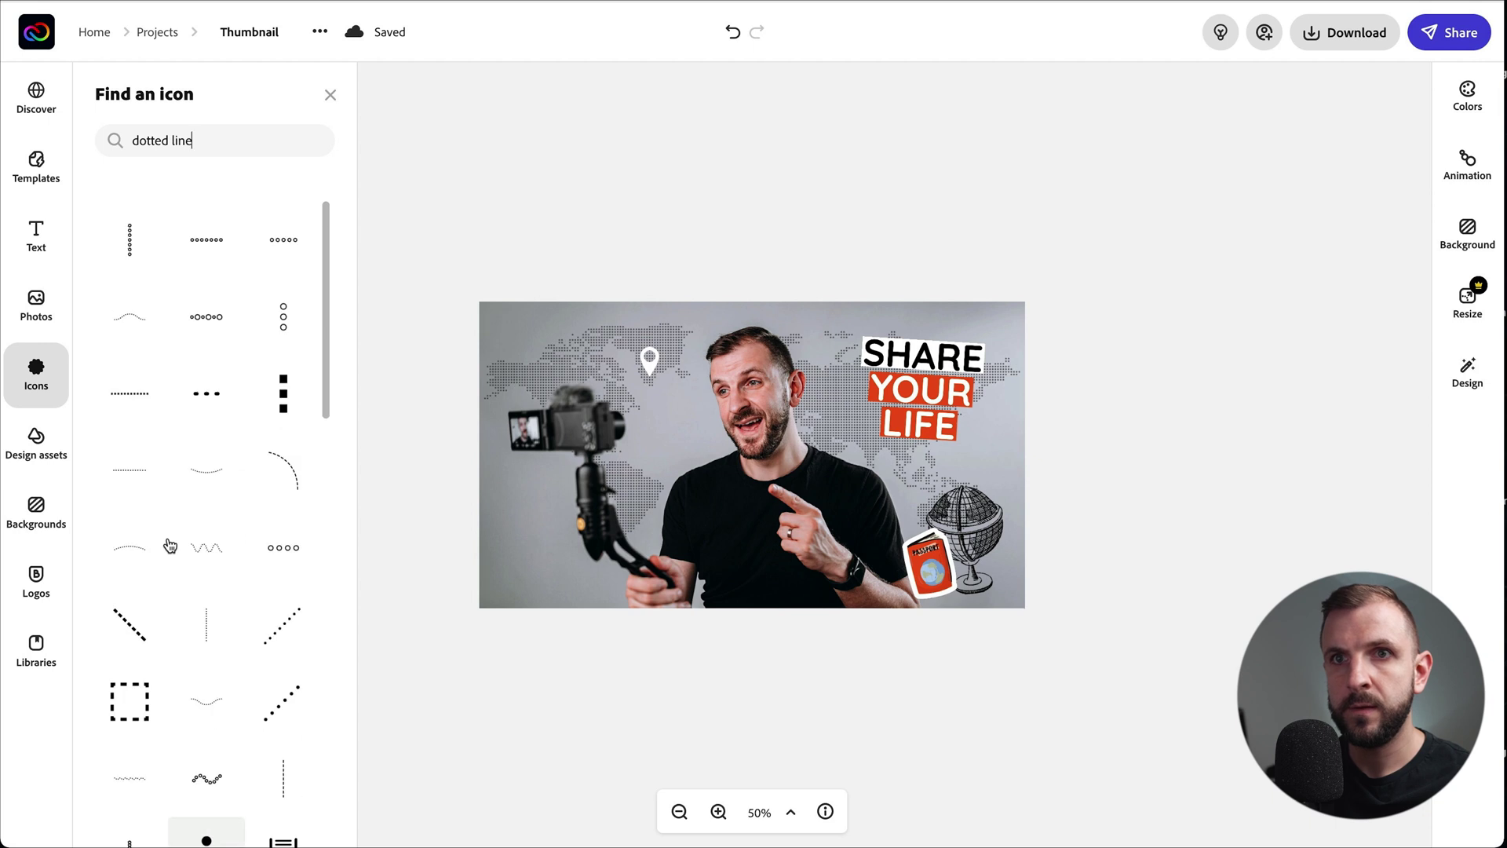
pyautogui.click(203, 479)
pyautogui.click(760, 433)
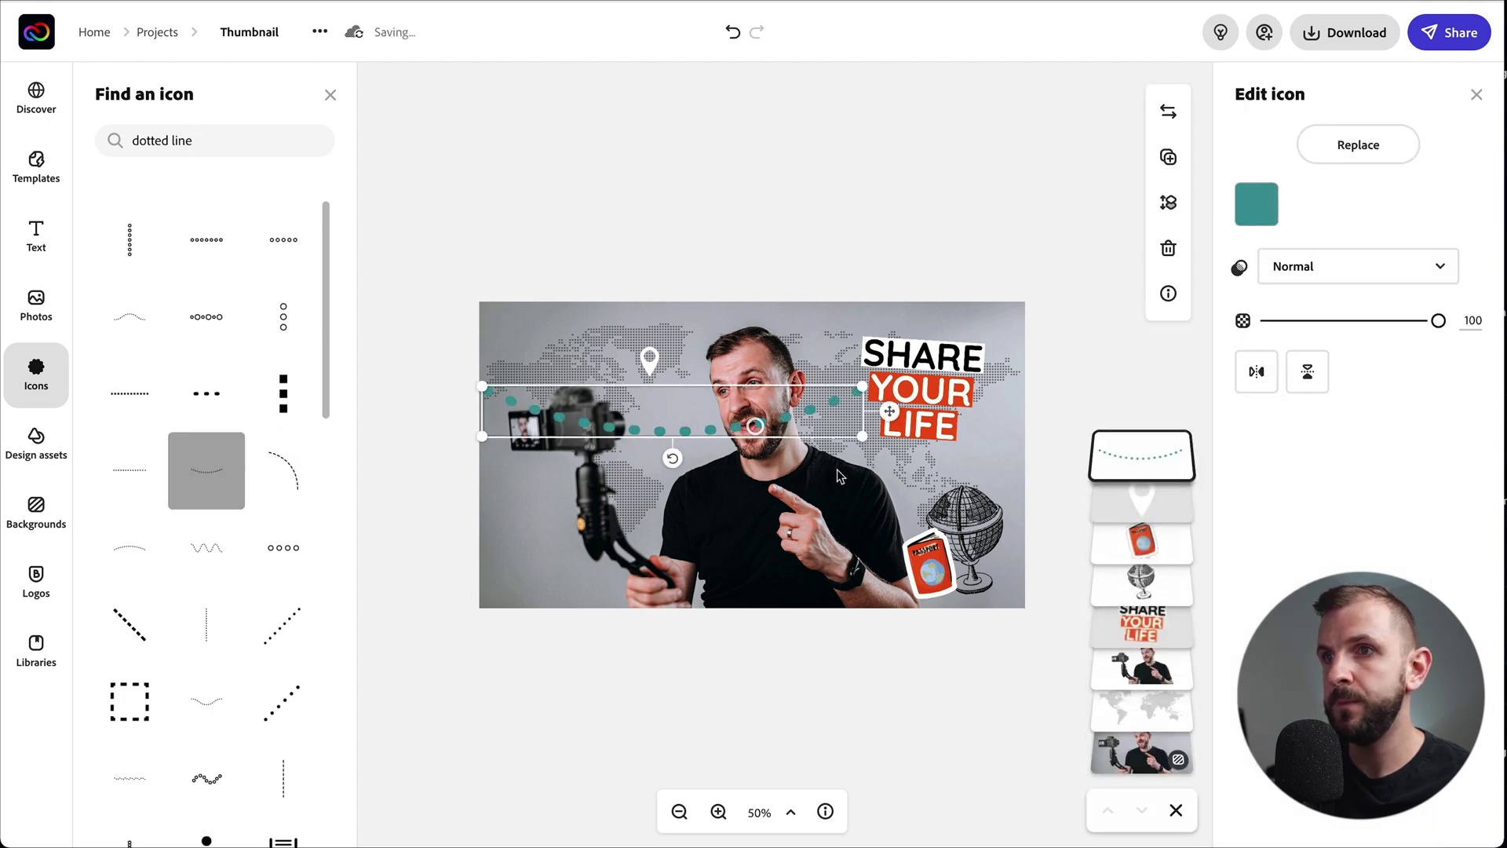
# Step: Rotate the dotted arc to a steep diagonal and recolour it with the red sampled from the YOUR LIFE shape using the Eyedropper
pyautogui.moveTo(673, 458); pyautogui.dragTo(712, 438)
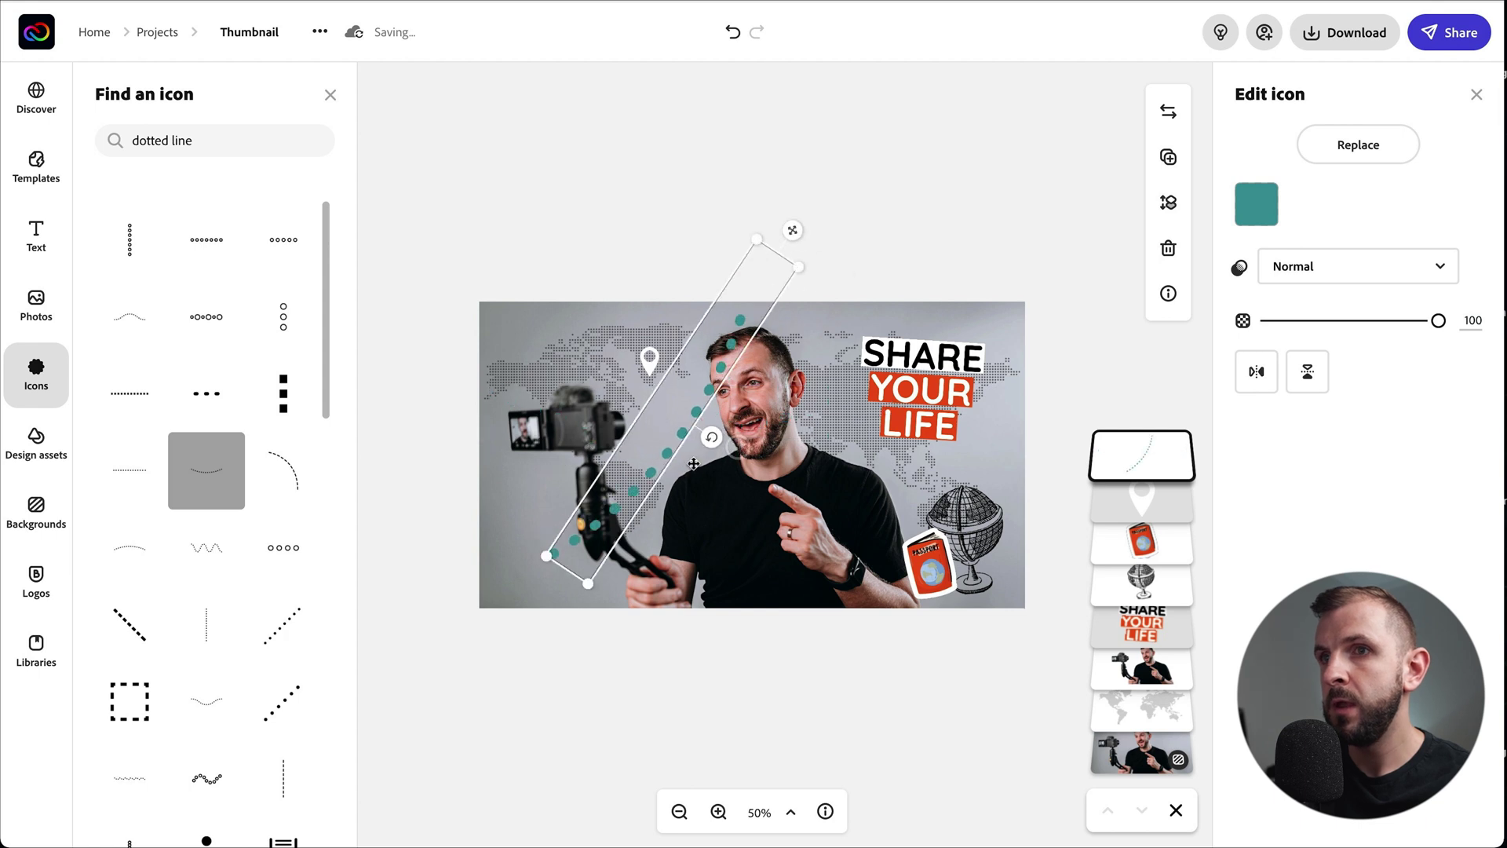
pyautogui.click(1260, 208)
pyautogui.click(1432, 526)
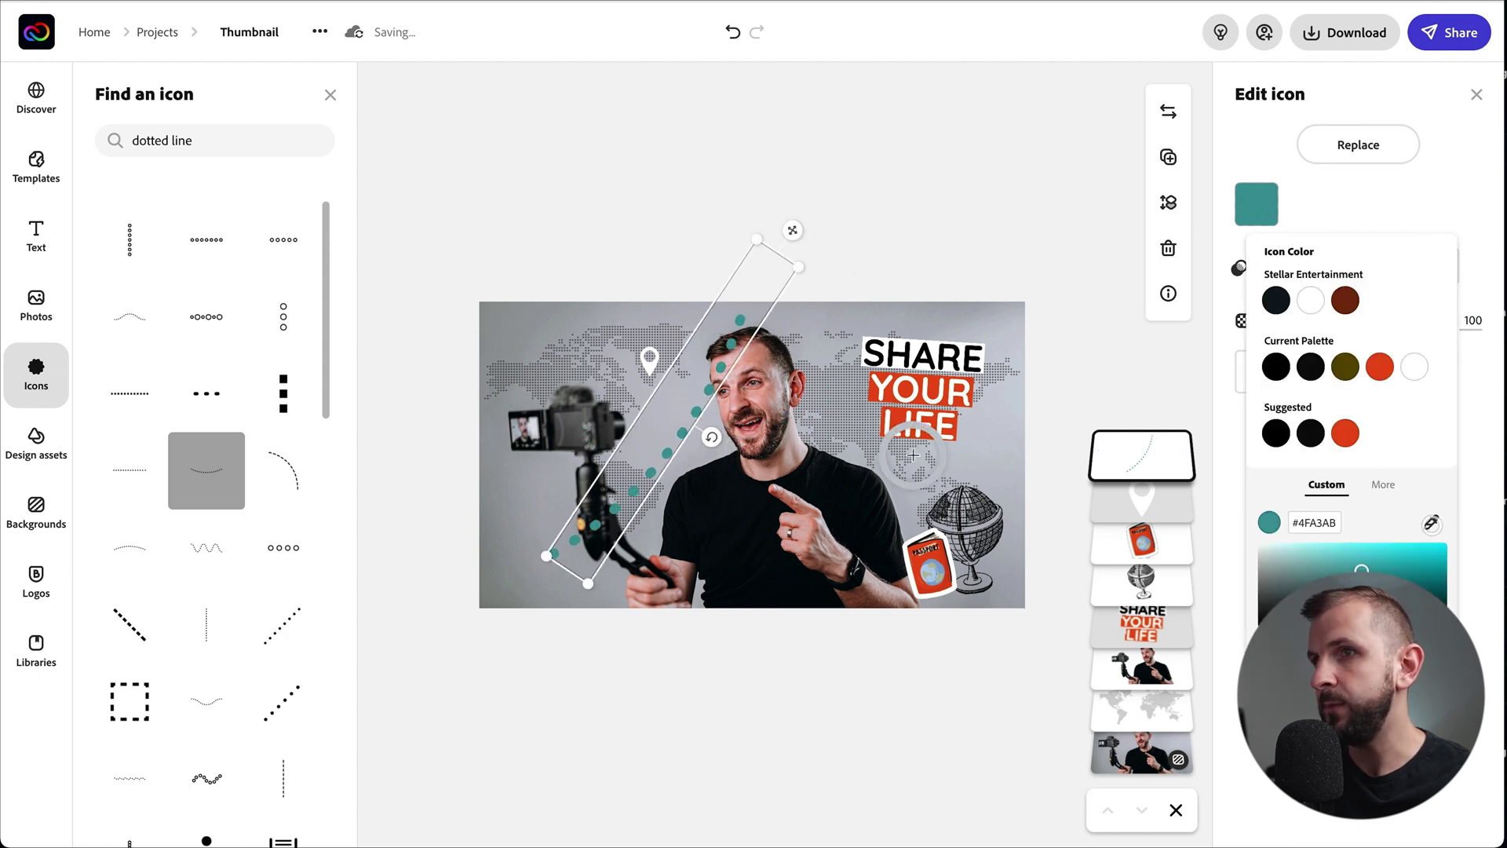
pyautogui.click(920, 399)
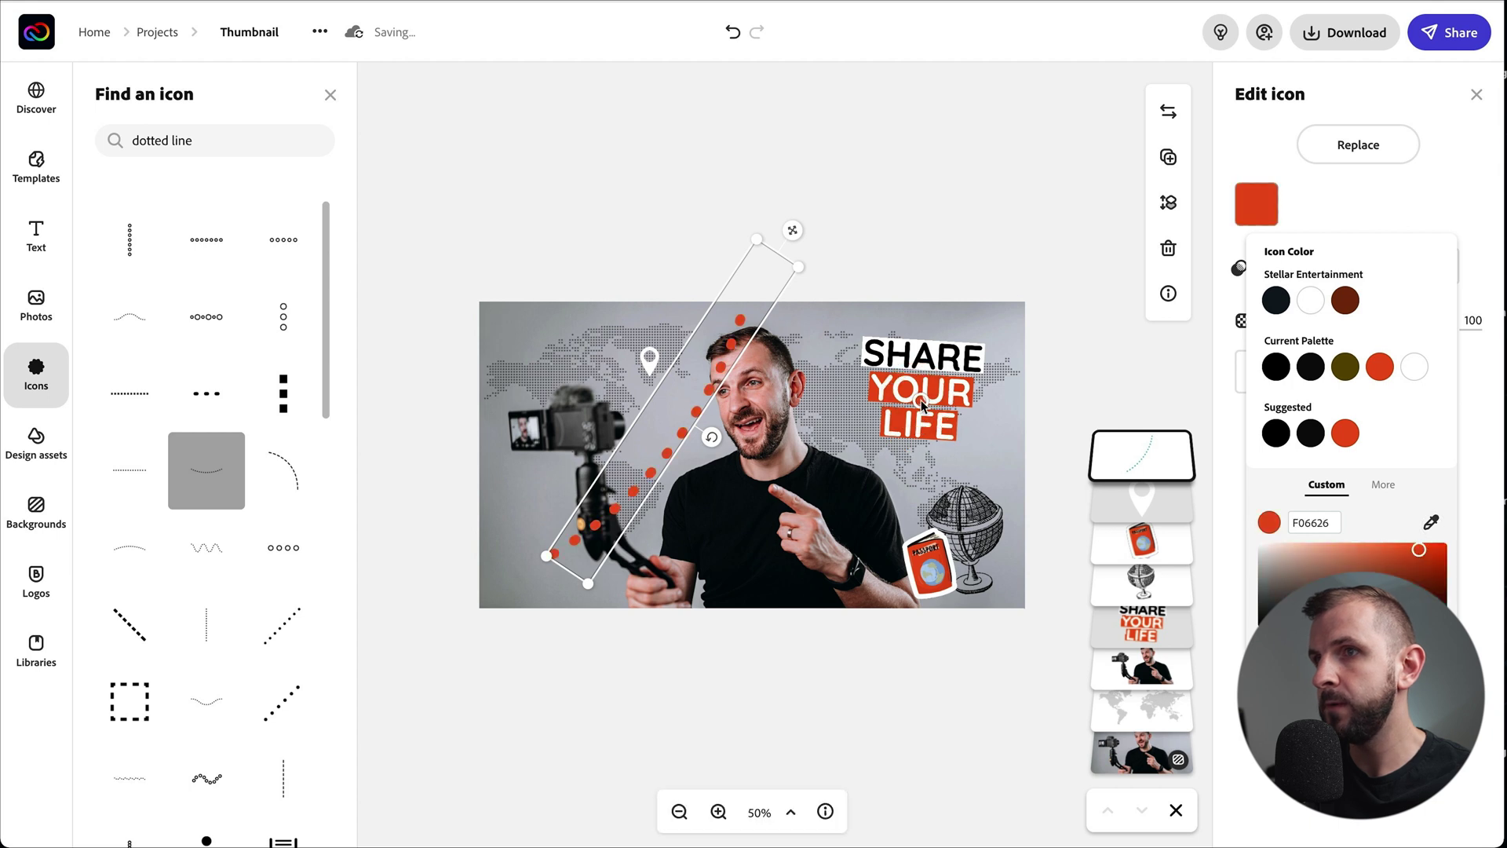
# Step: Shrink the red dotted arc, turn it nearly vertical and place it as a route running down from the white pin's tip
pyautogui.moveTo(796, 249); pyautogui.dragTo(773, 300)
pyautogui.moveTo(701, 455); pyautogui.dragTo(695, 438)
pyautogui.moveTo(657, 453)
pyautogui.mouseDown()
pyautogui.moveTo(645, 621)
pyautogui.moveTo(669, 409)
pyautogui.moveTo(664, 494)
pyautogui.moveTo(665, 432)
pyautogui.mouseUp()
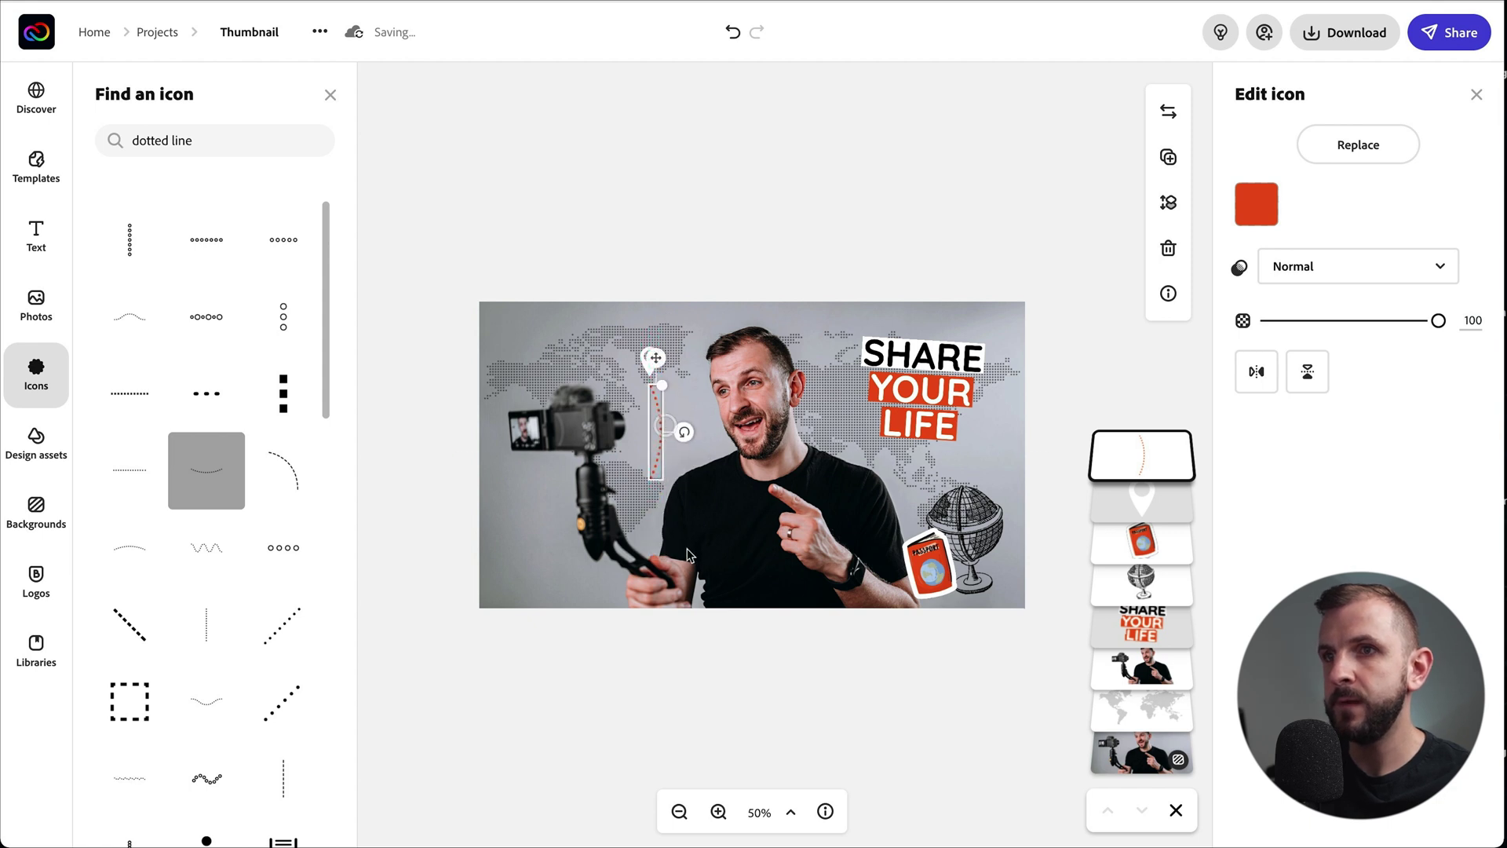
pyautogui.click(397, 576)
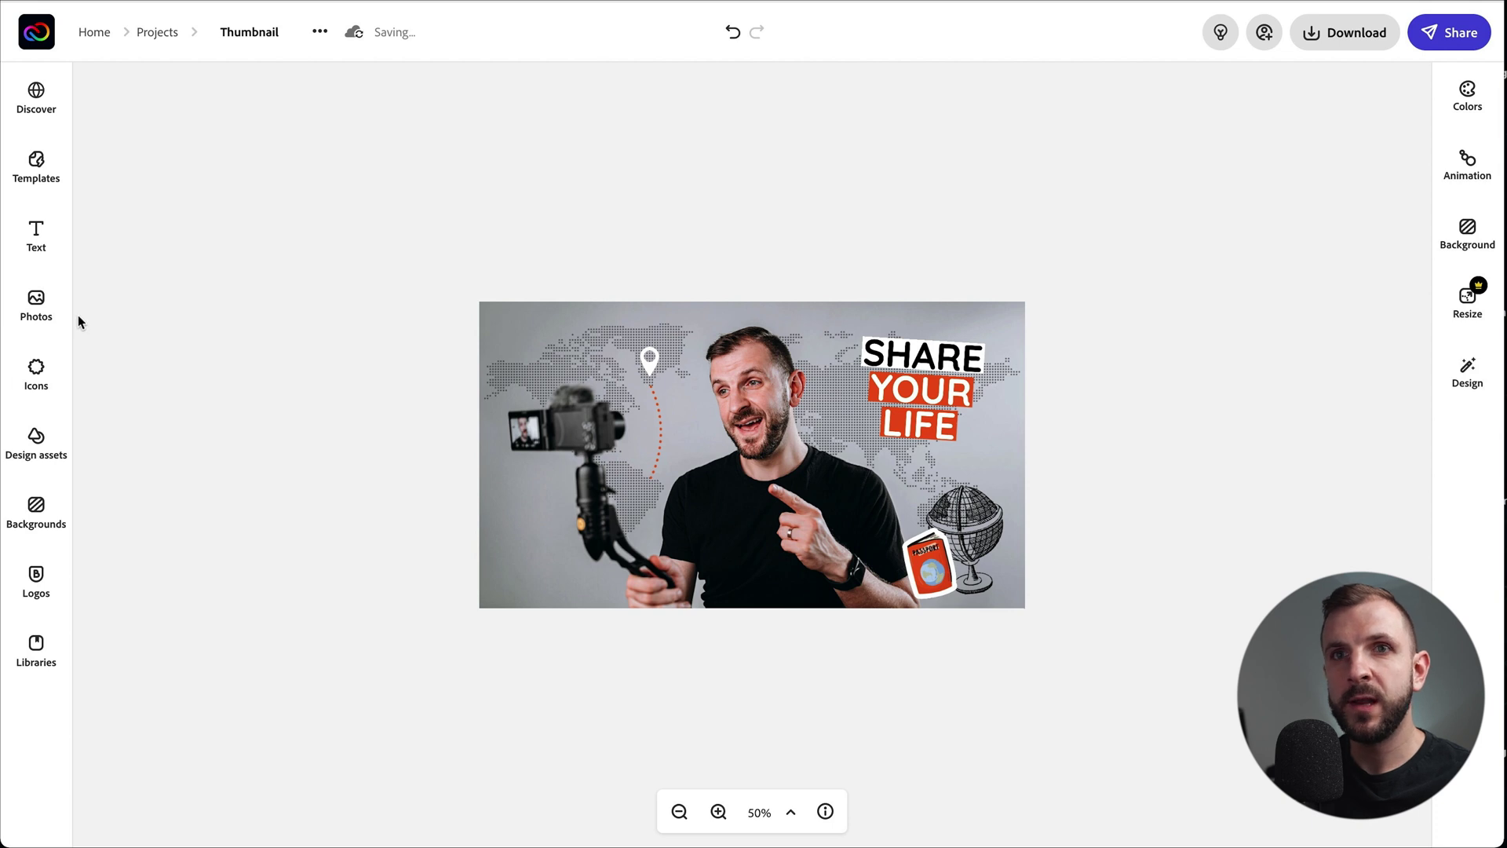
# Step: Search the icons for airplane and add the solid, upward-pointing plane seen from above
pyautogui.click(36, 373)
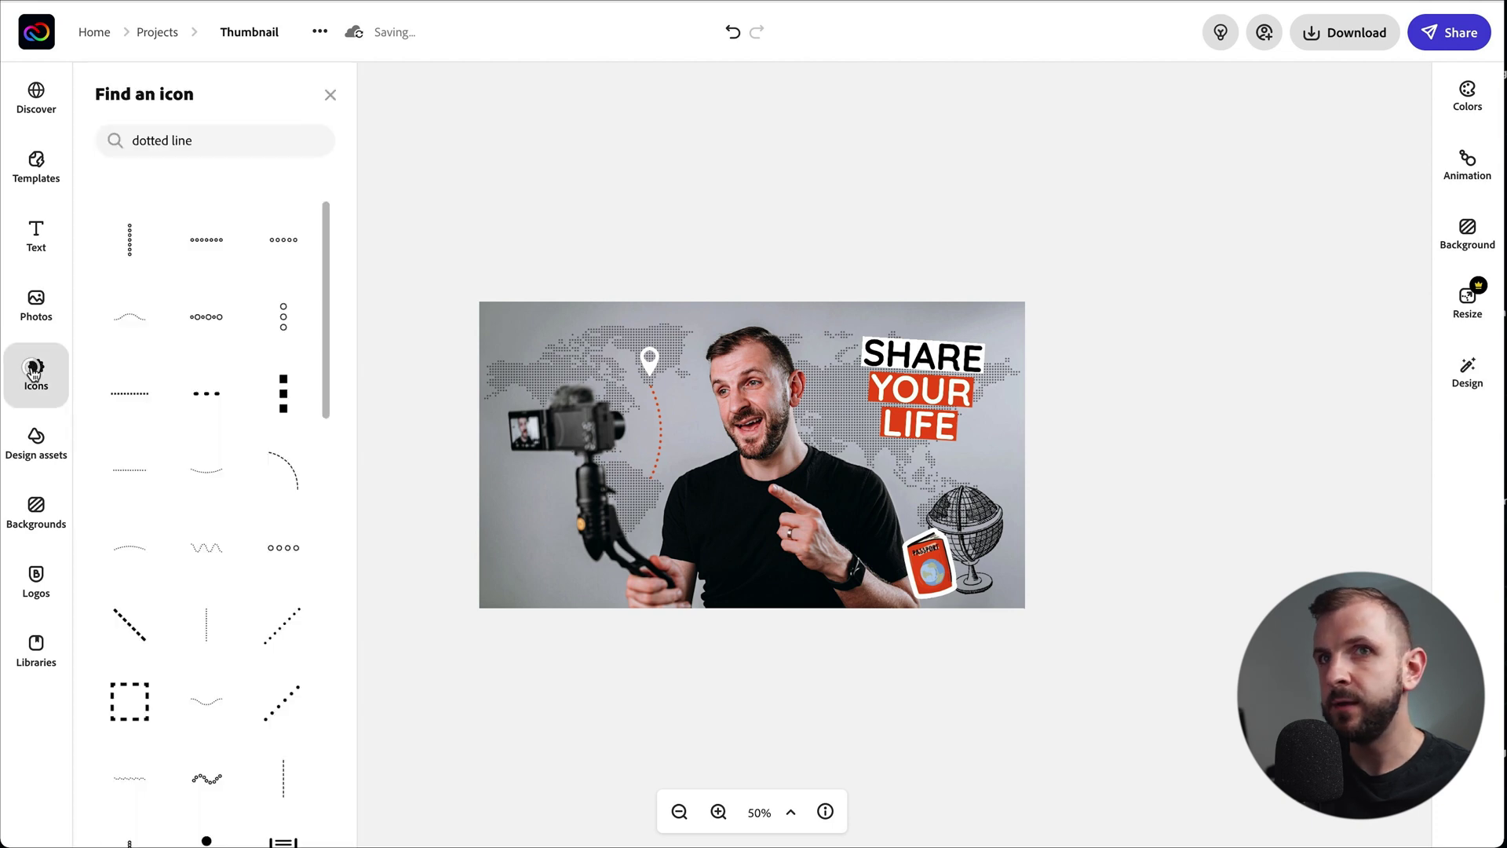
pyautogui.click(219, 145)
pyautogui.write('airplane')
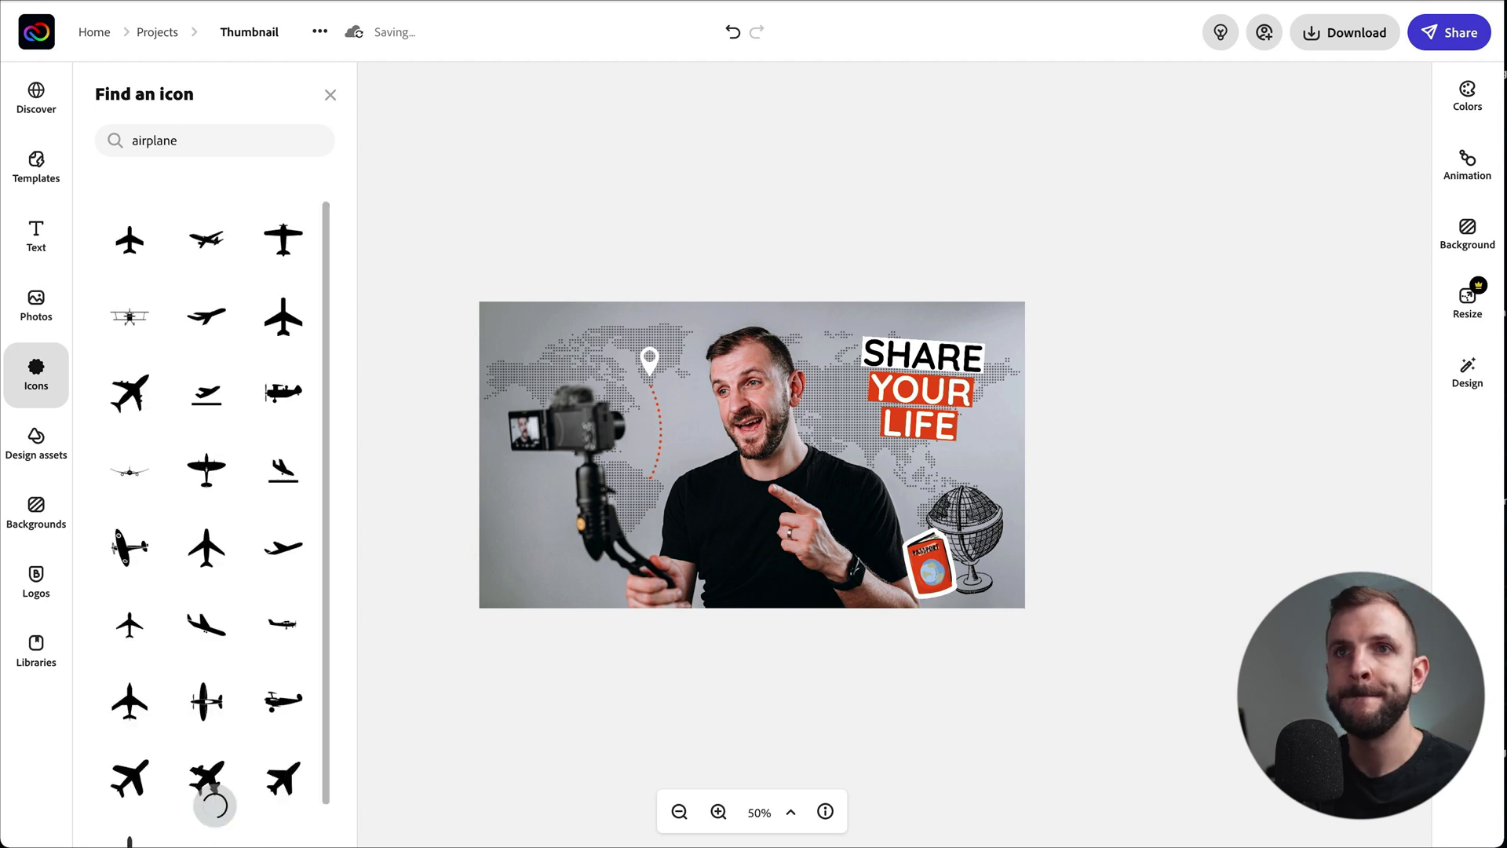
pyautogui.click(285, 340)
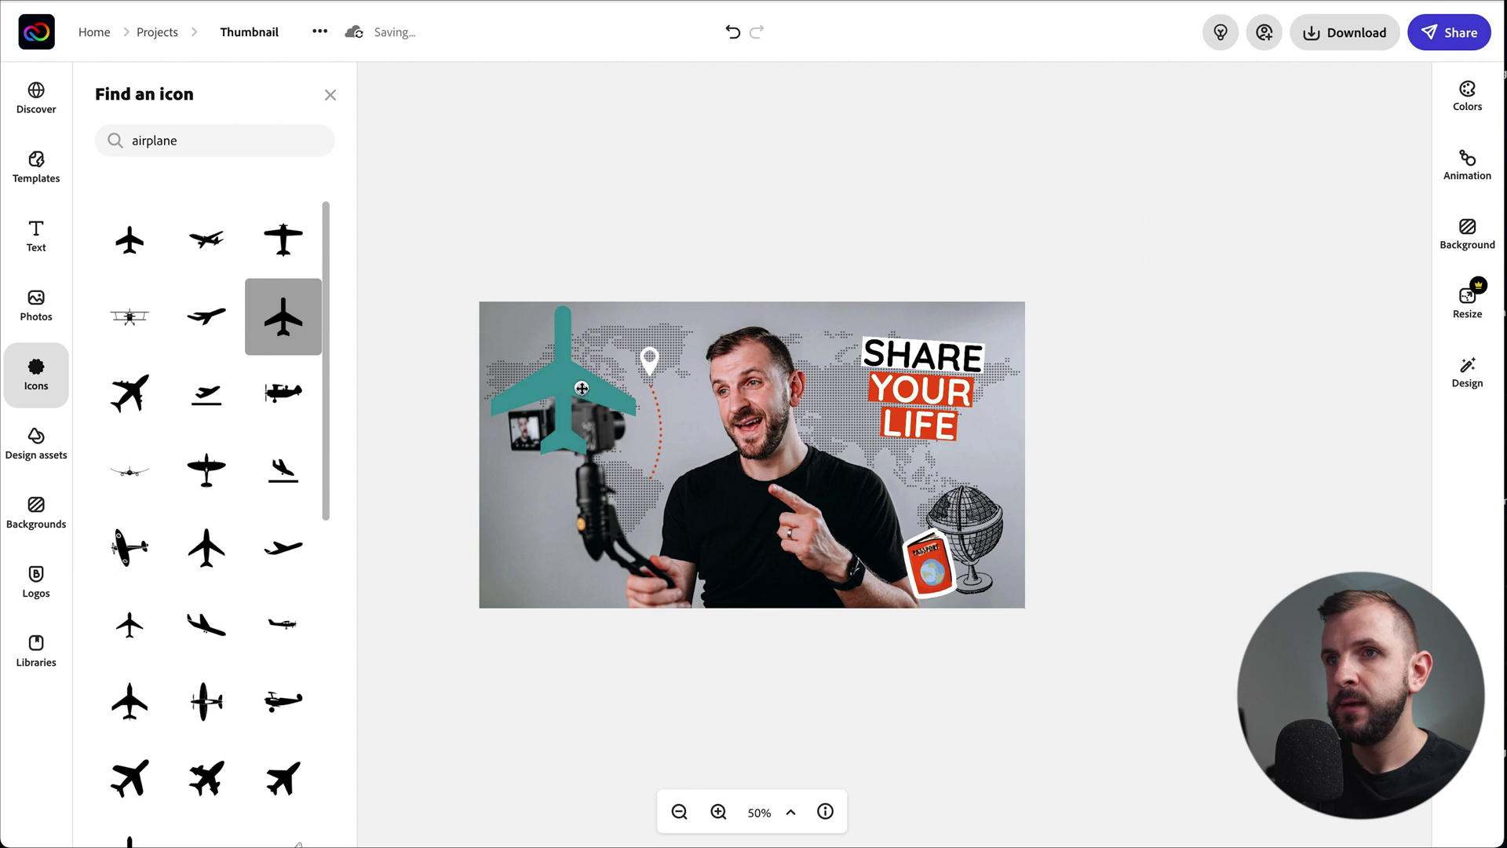
# Step: Move the airplane over the dotted route and recolour it white
pyautogui.click(582, 388)
pyautogui.moveTo(582, 388); pyautogui.dragTo(672, 446)
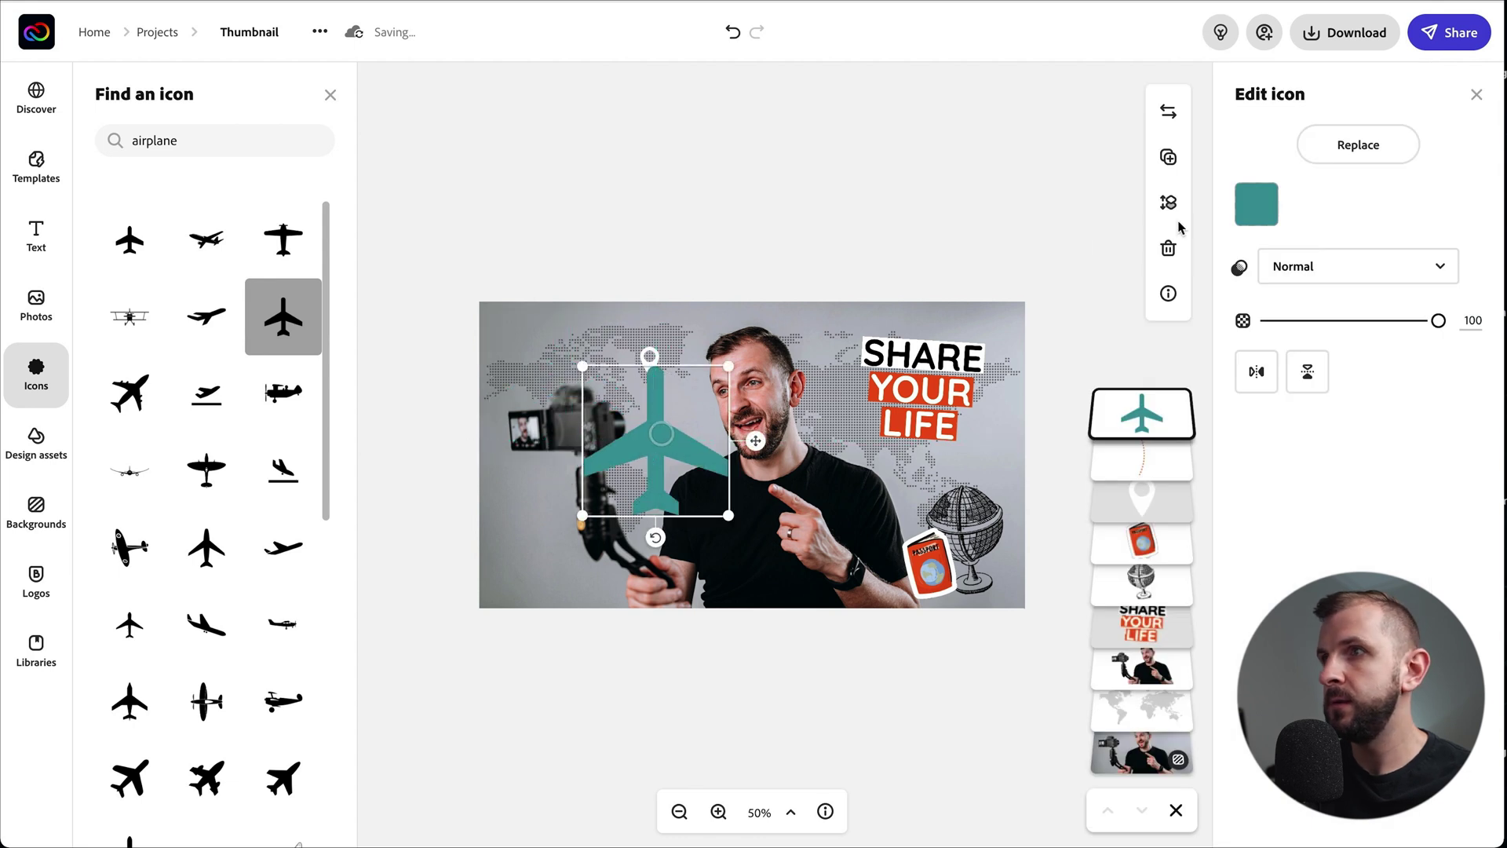
pyautogui.click(1258, 204)
pyautogui.click(1311, 303)
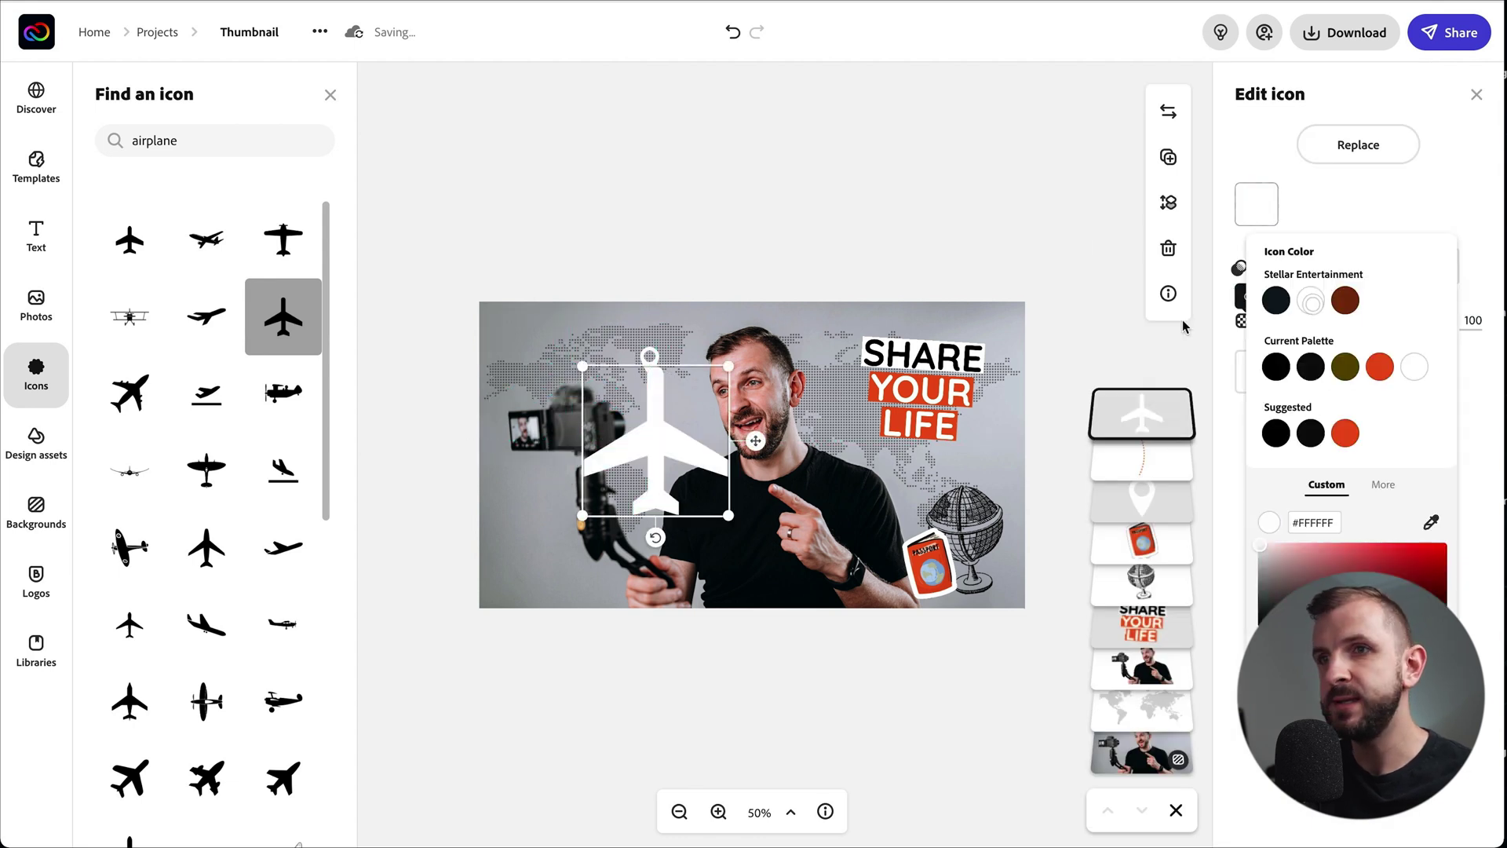
# Step: Shrink the airplane to a small icon, position it midway along the red dotted route and adjust its rotation
pyautogui.moveTo(727, 520); pyautogui.dragTo(610, 393)
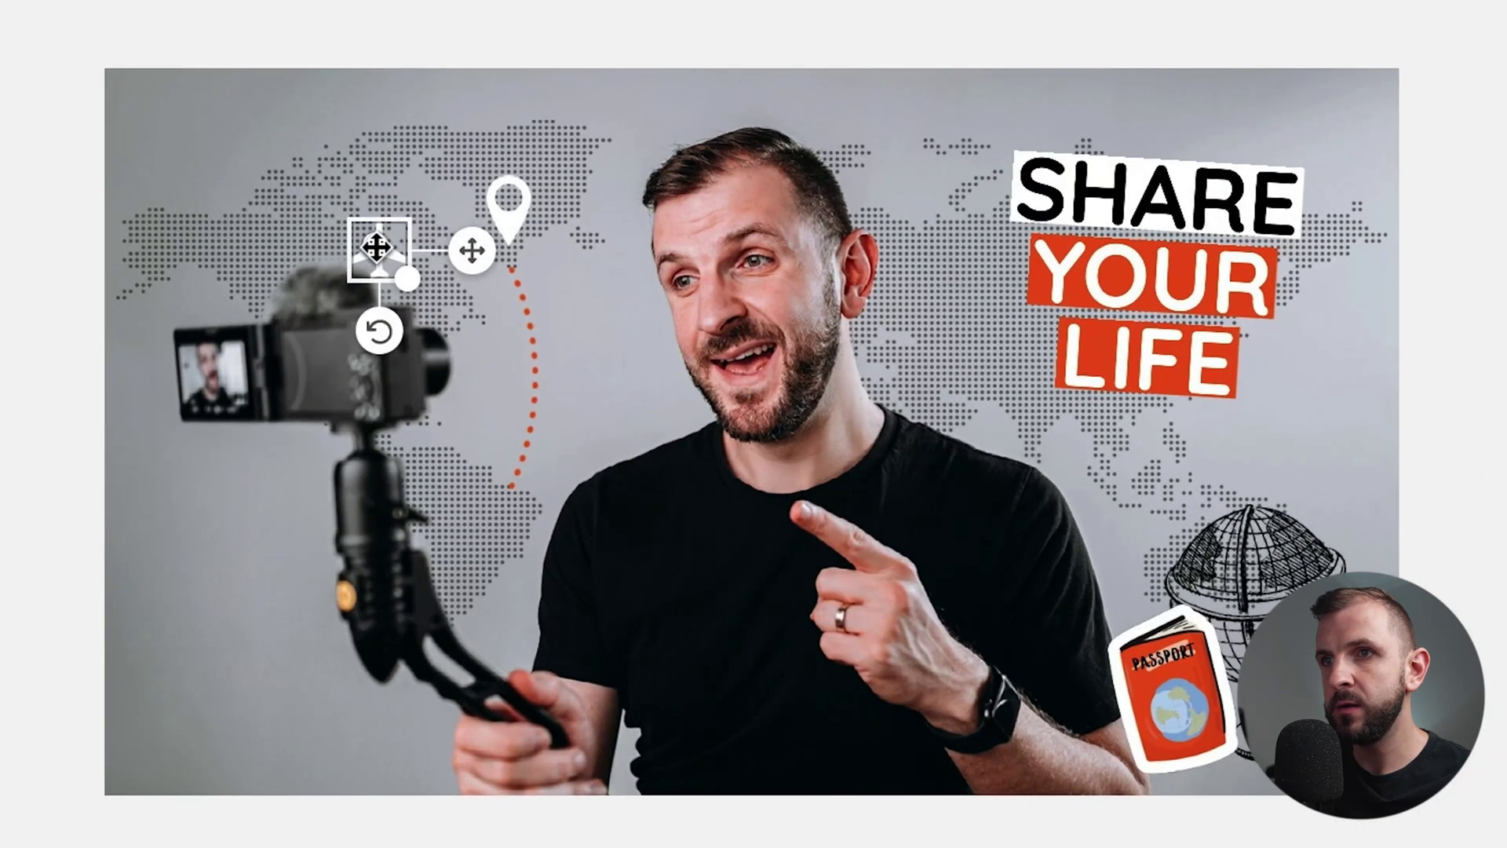
pyautogui.moveTo(414, 259); pyautogui.dragTo(544, 342)
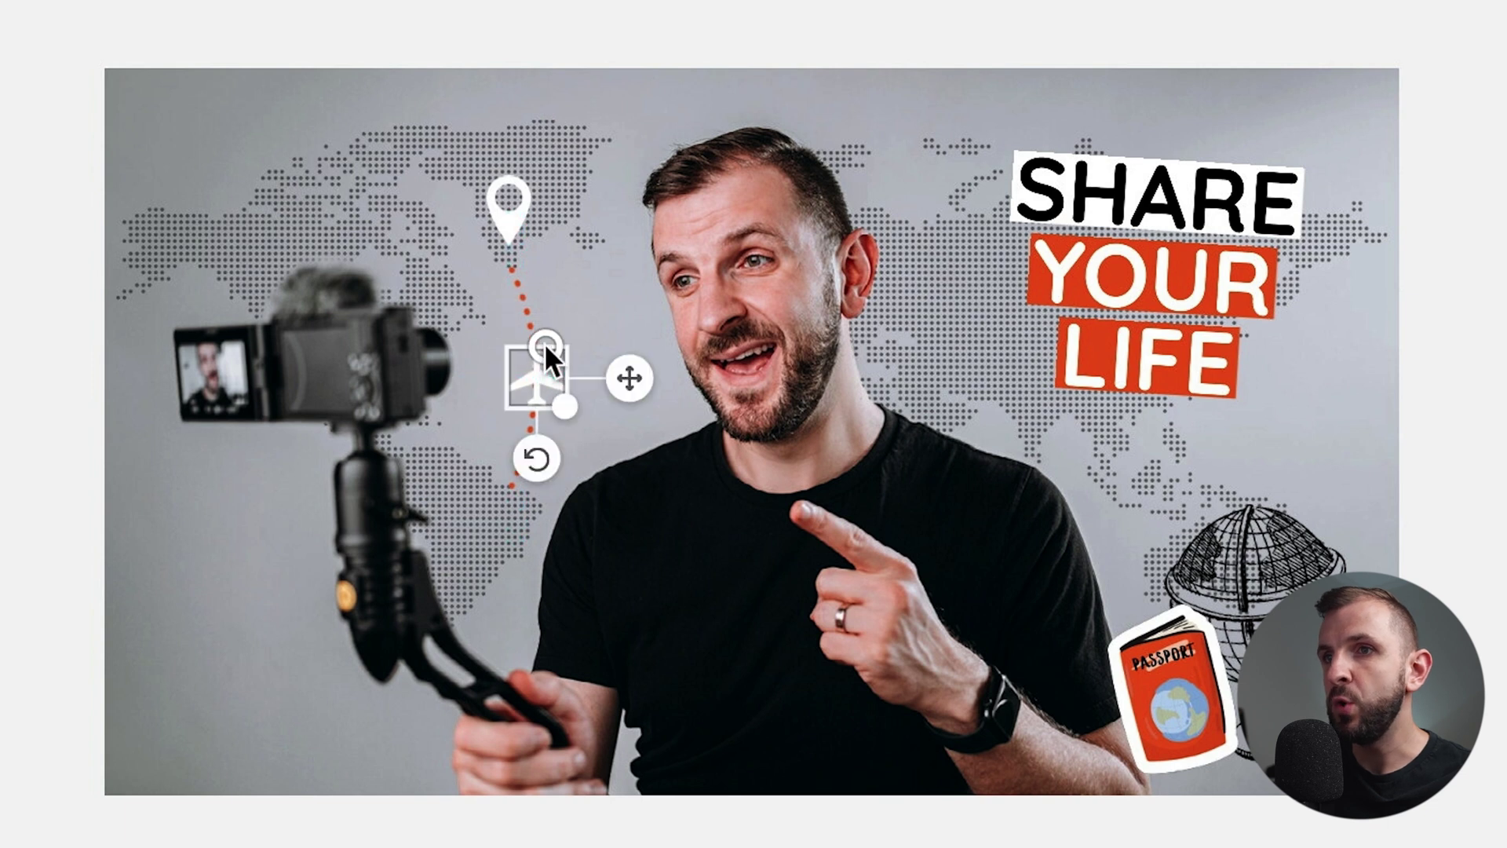
pyautogui.moveTo(531, 454)
pyautogui.mouseDown()
pyautogui.moveTo(562, 449)
pyautogui.moveTo(540, 443)
pyautogui.mouseUp()
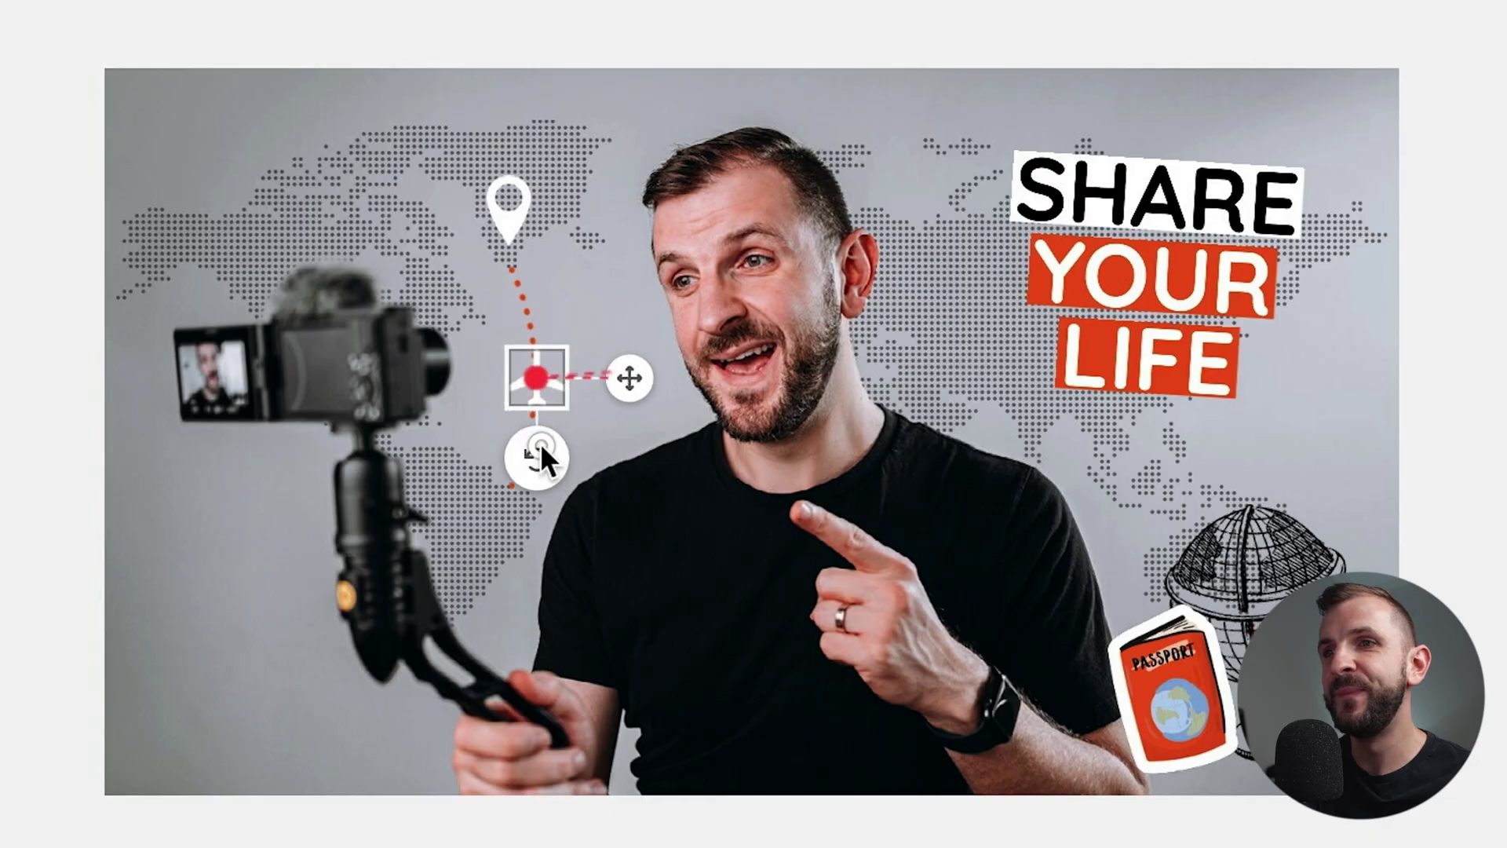